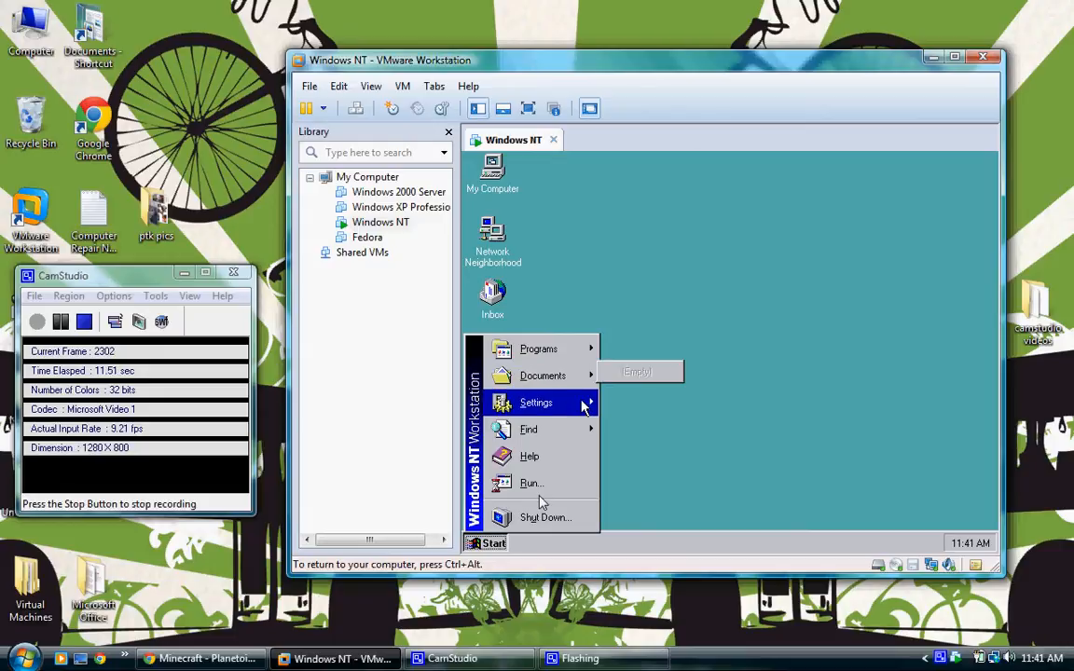
# - Open the Windows NT Control Panel and bring up the Accessibility Options properties
pyautogui.moveTo(583, 405)
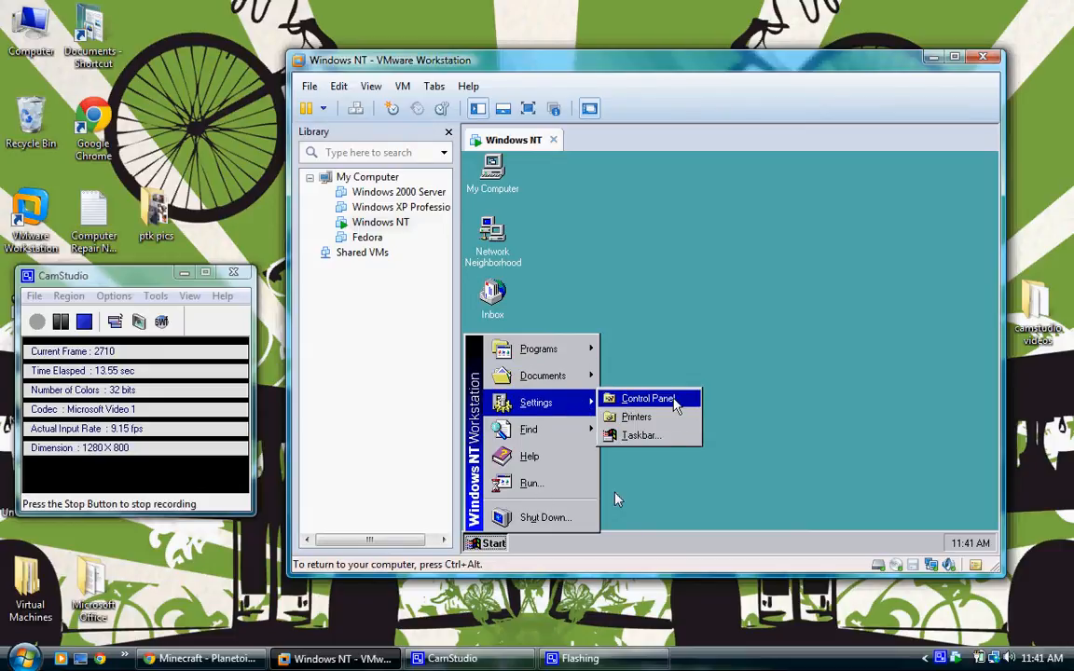
pyautogui.click(673, 399)
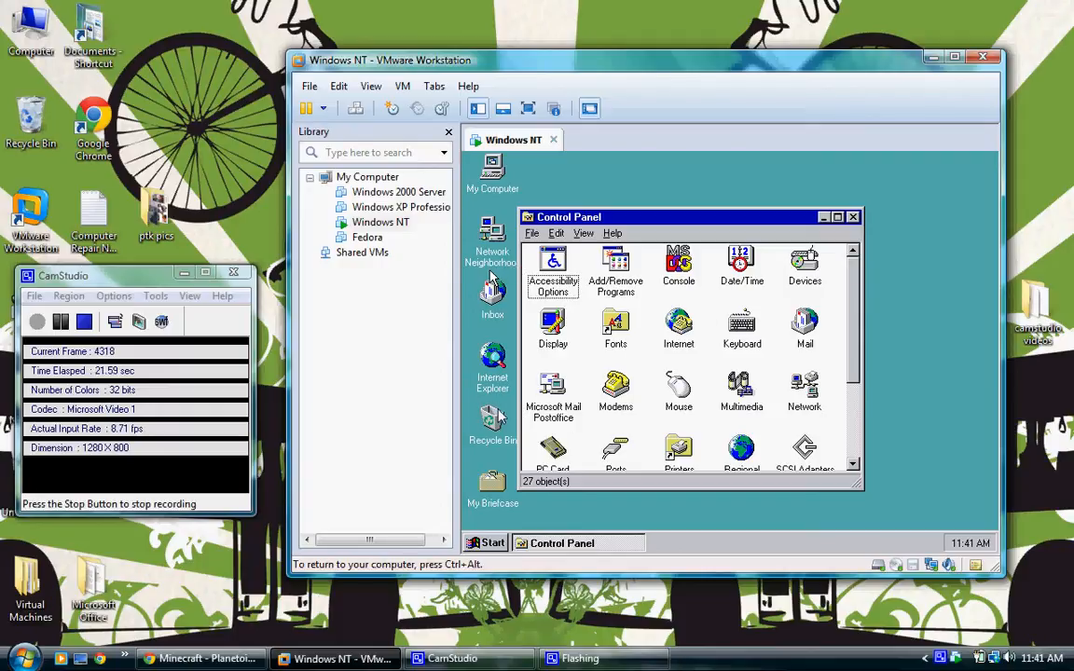
pyautogui.doubleClick(551, 269)
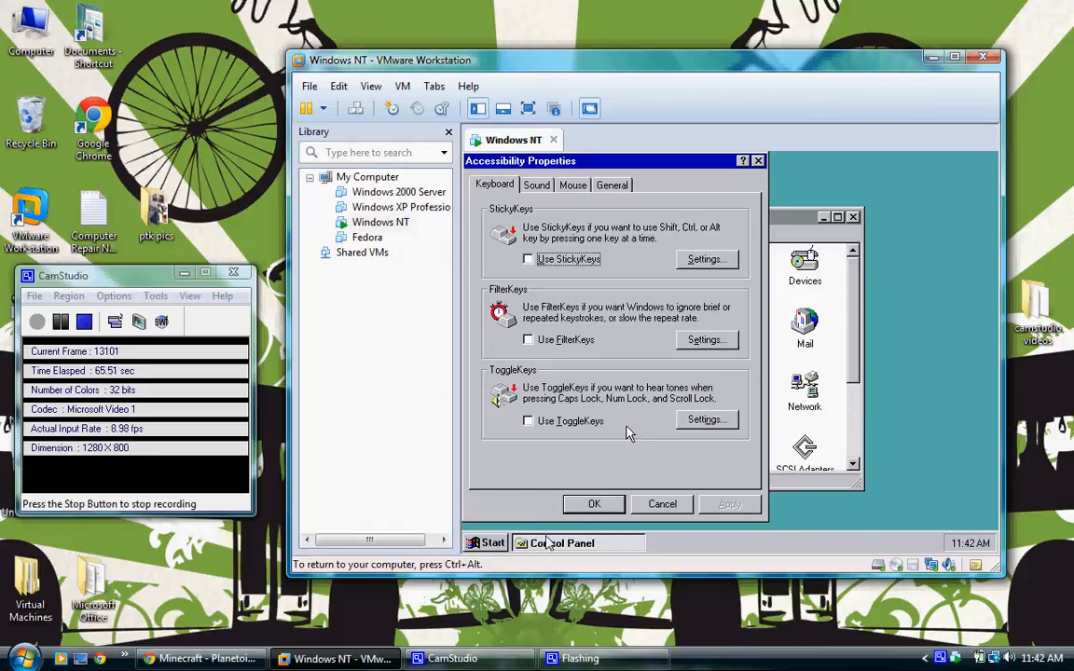
# - Enable ToggleKeys to test it by toggling Num Lock, and turn ToggleKeys off again
pyautogui.click(539, 187)
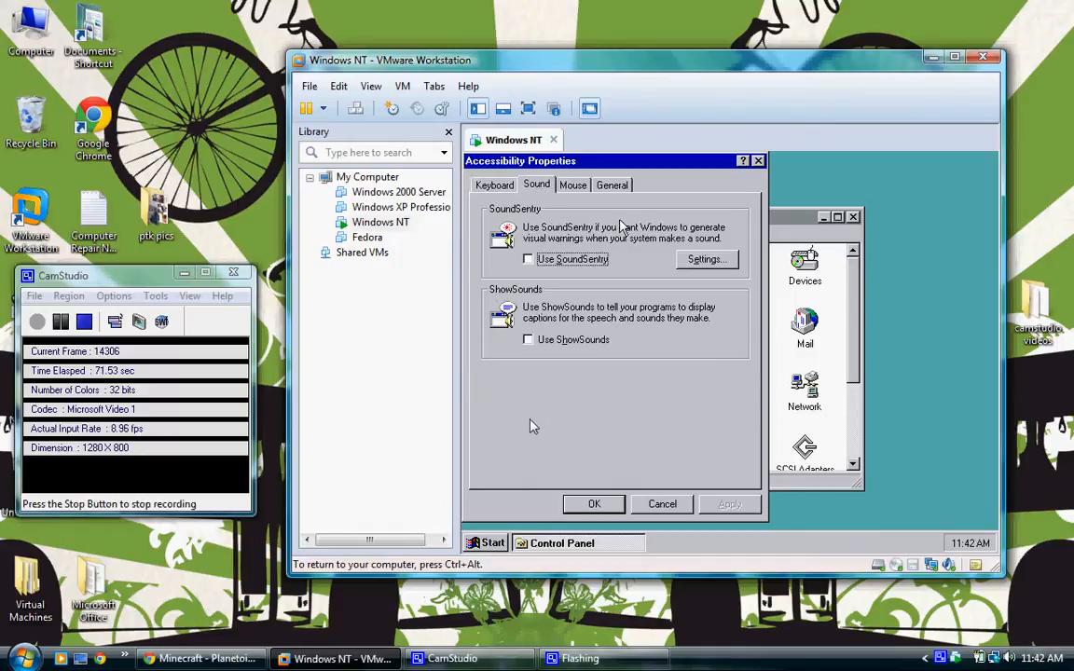
pyautogui.click(495, 185)
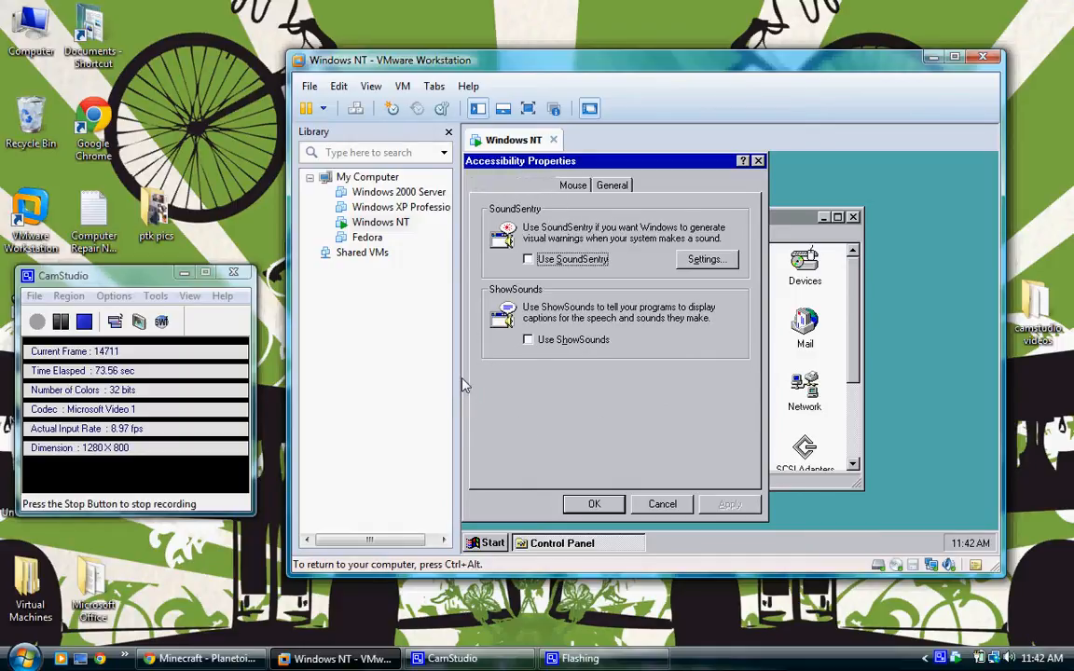
pyautogui.click(528, 420)
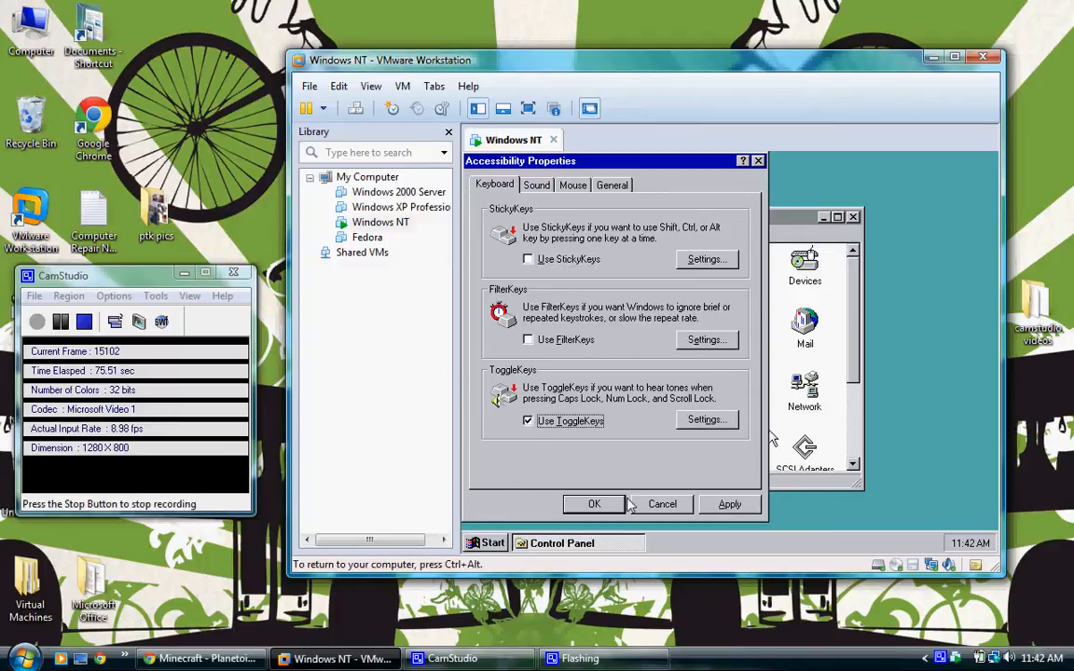
pyautogui.click(730, 505)
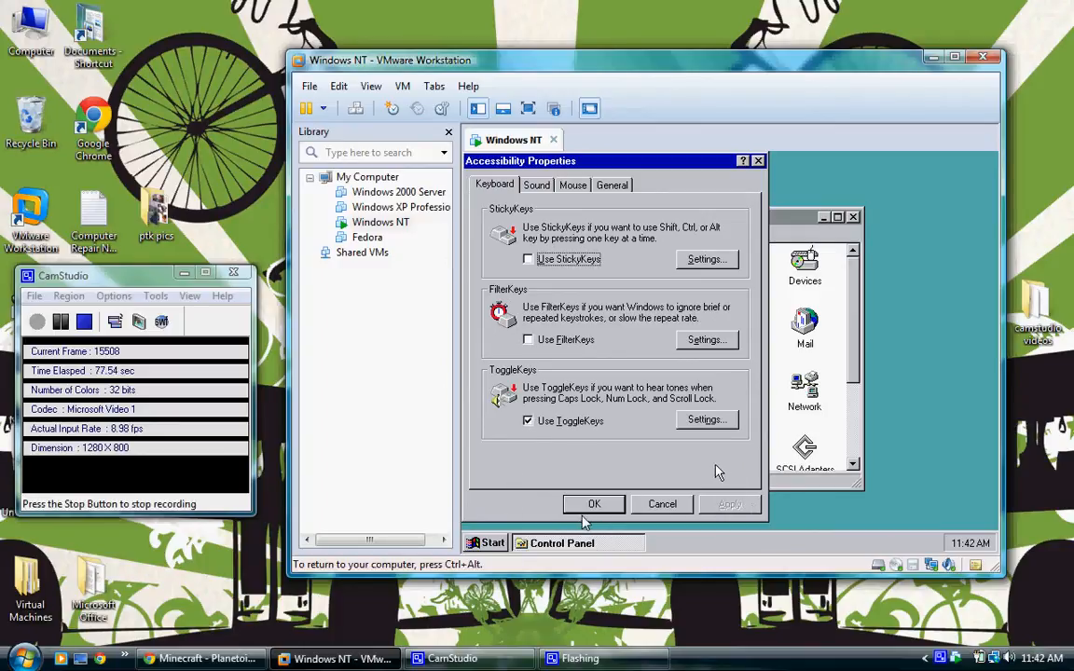
pyautogui.press('Num_Lock')
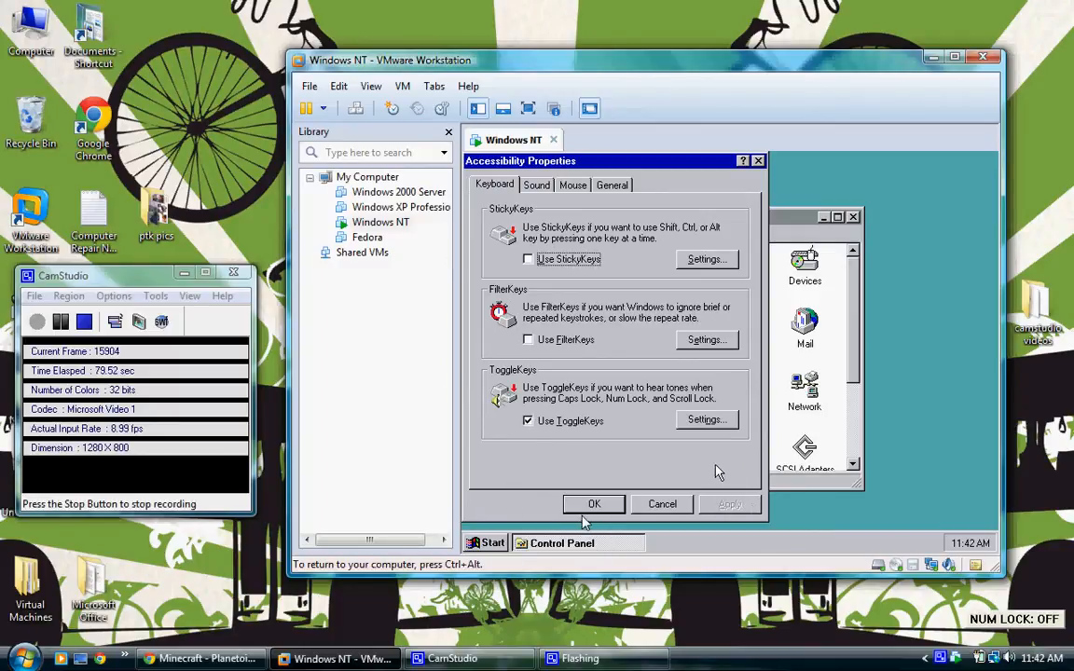
pyautogui.click(528, 421)
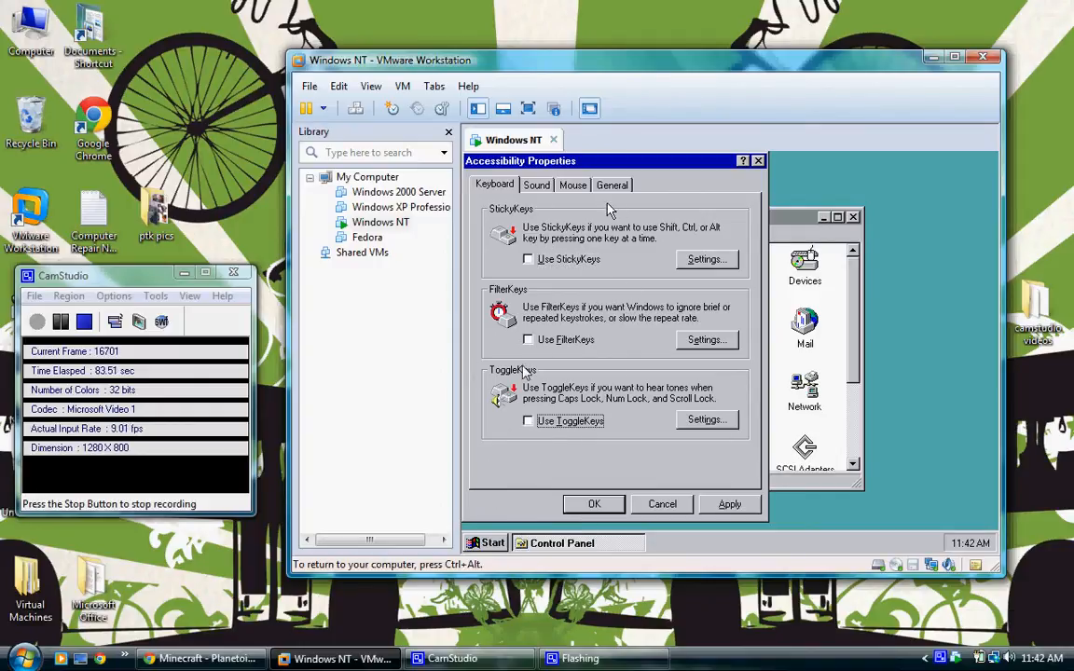
pyautogui.click(729, 503)
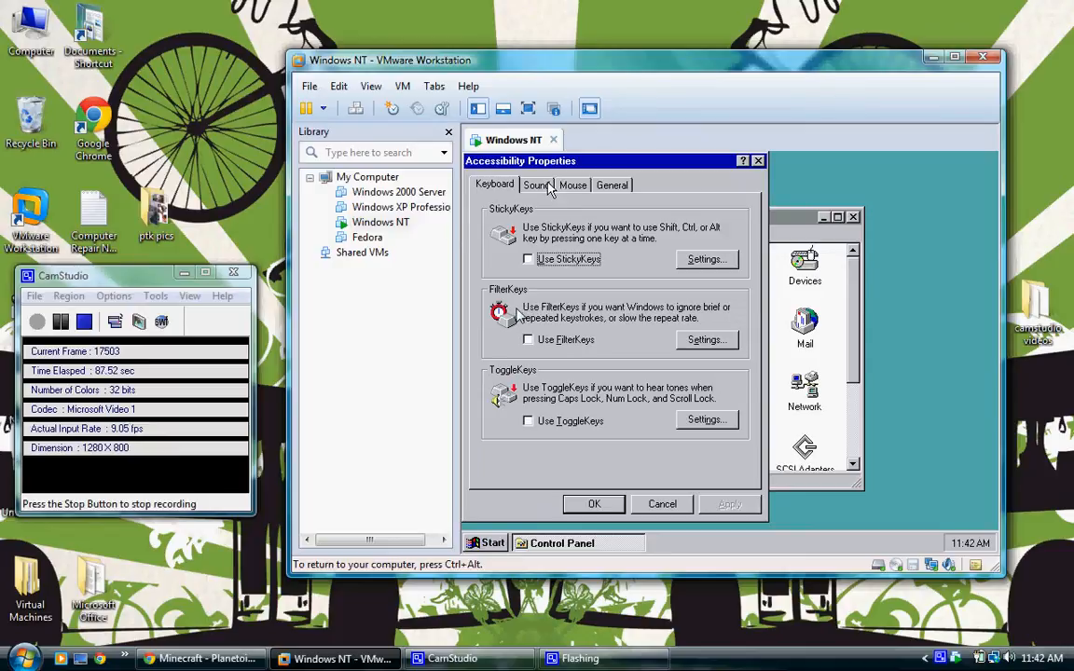
# - Examine the sound accessibility options, including the SoundSentry visual warning choices for windowed programs
pyautogui.click(544, 186)
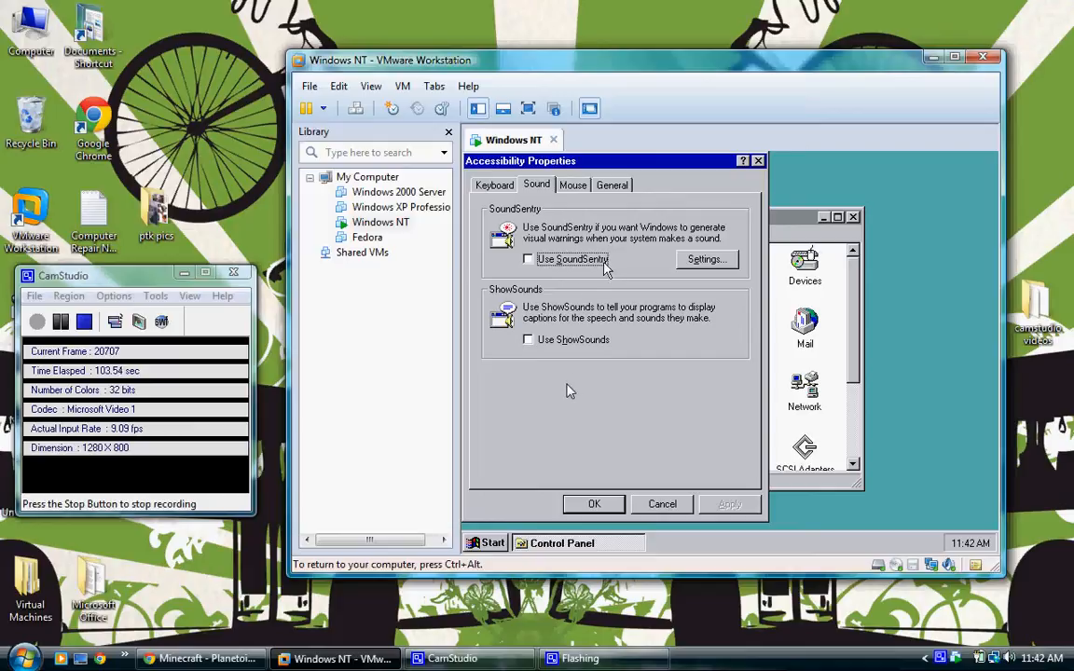
pyautogui.click(714, 263)
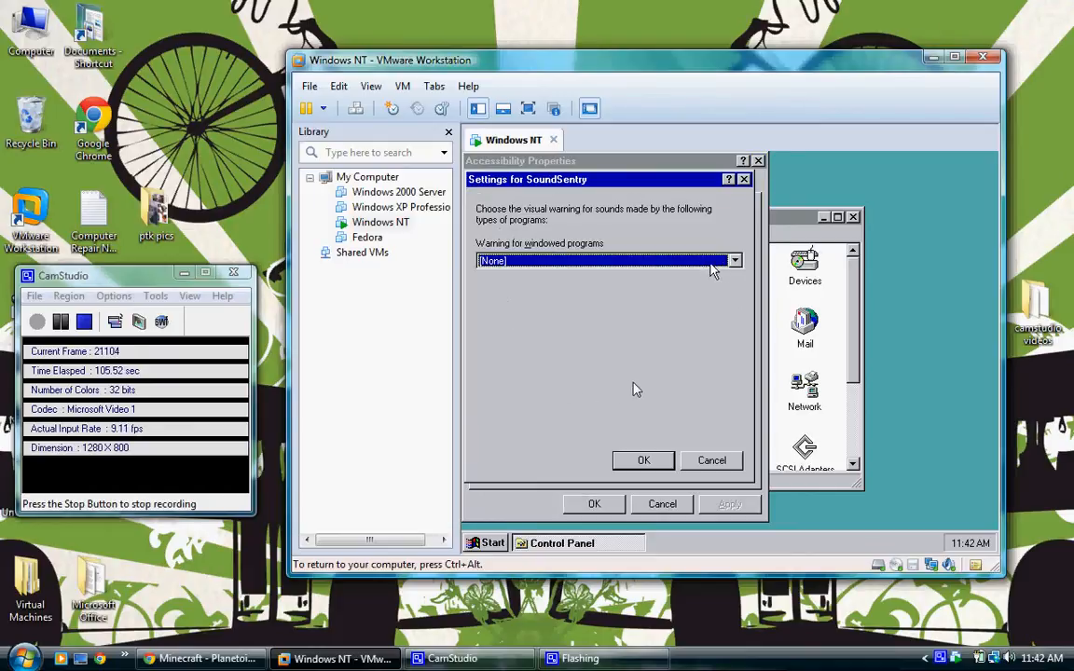
pyautogui.click(735, 263)
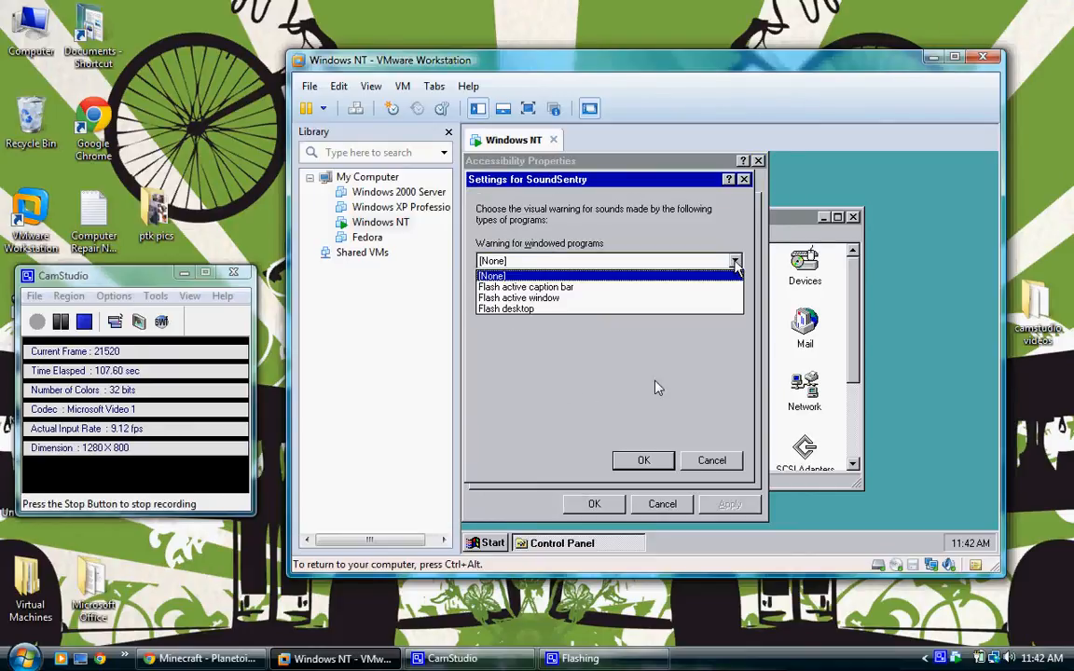
pyautogui.click(735, 263)
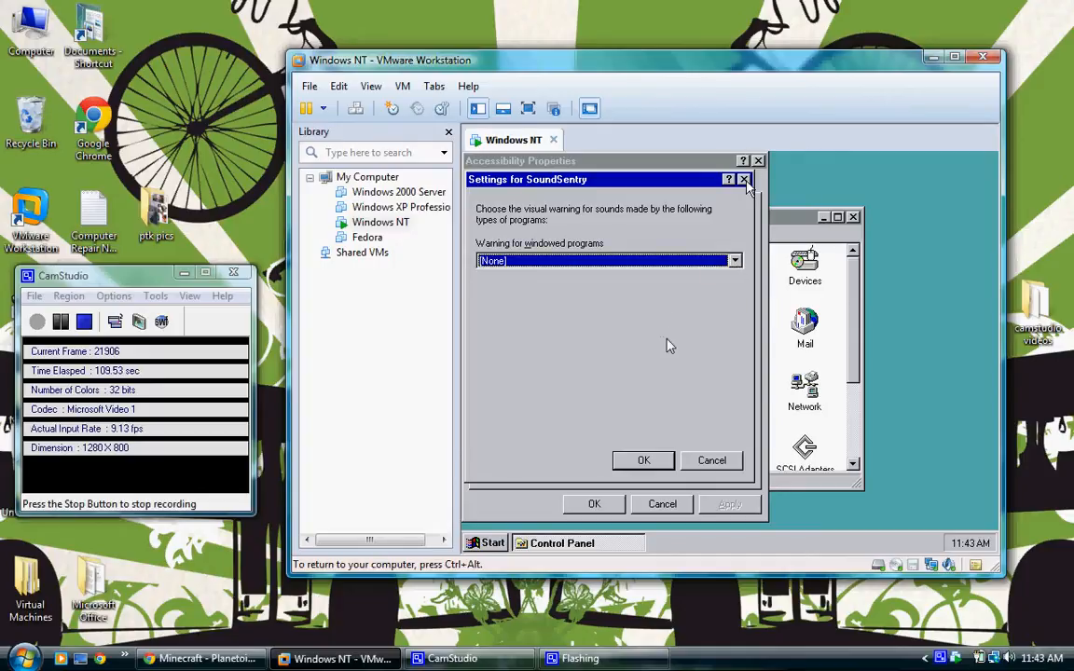
pyautogui.click(745, 181)
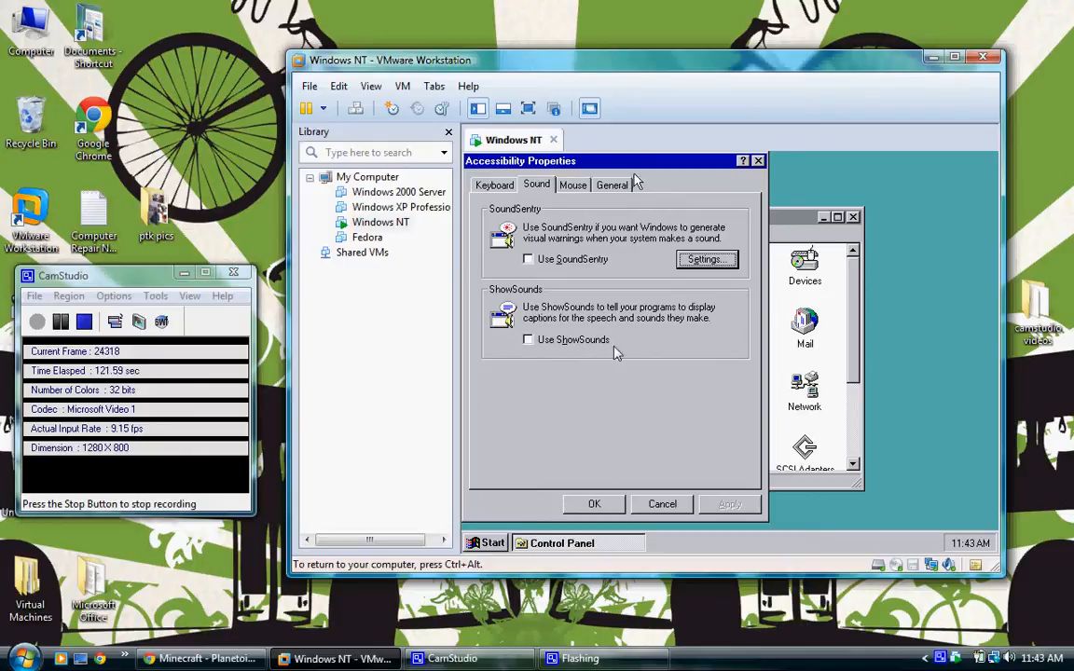
# - Examine the MouseKeys settings for the keyboard shortcut, pointer speed and NumLock behaviour
pyautogui.click(574, 185)
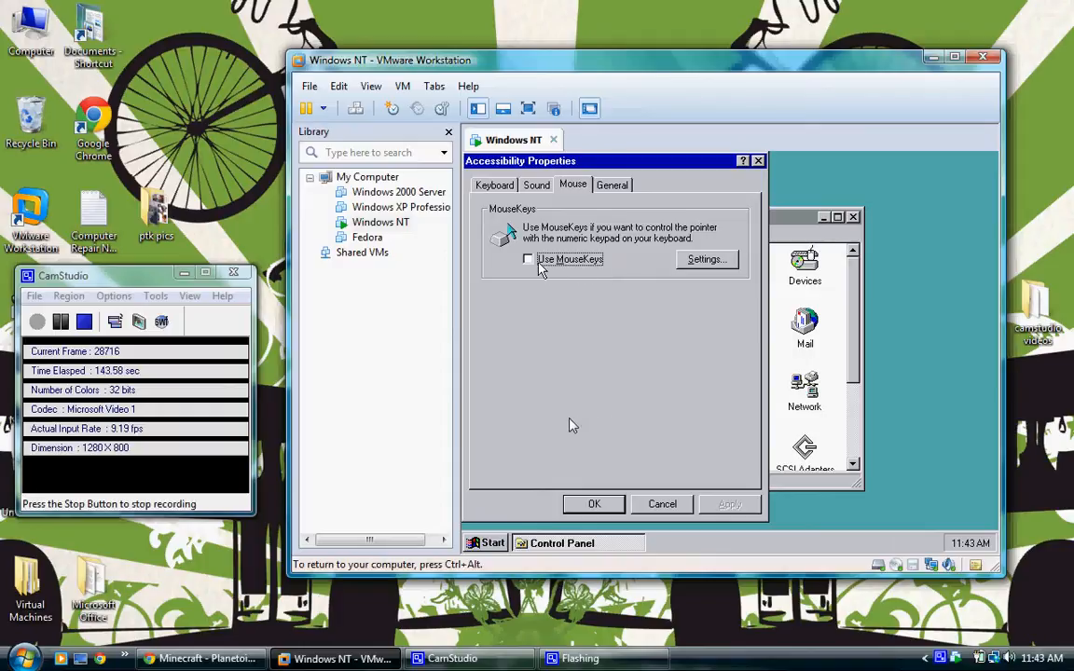
pyautogui.click(574, 261)
pyautogui.click(706, 260)
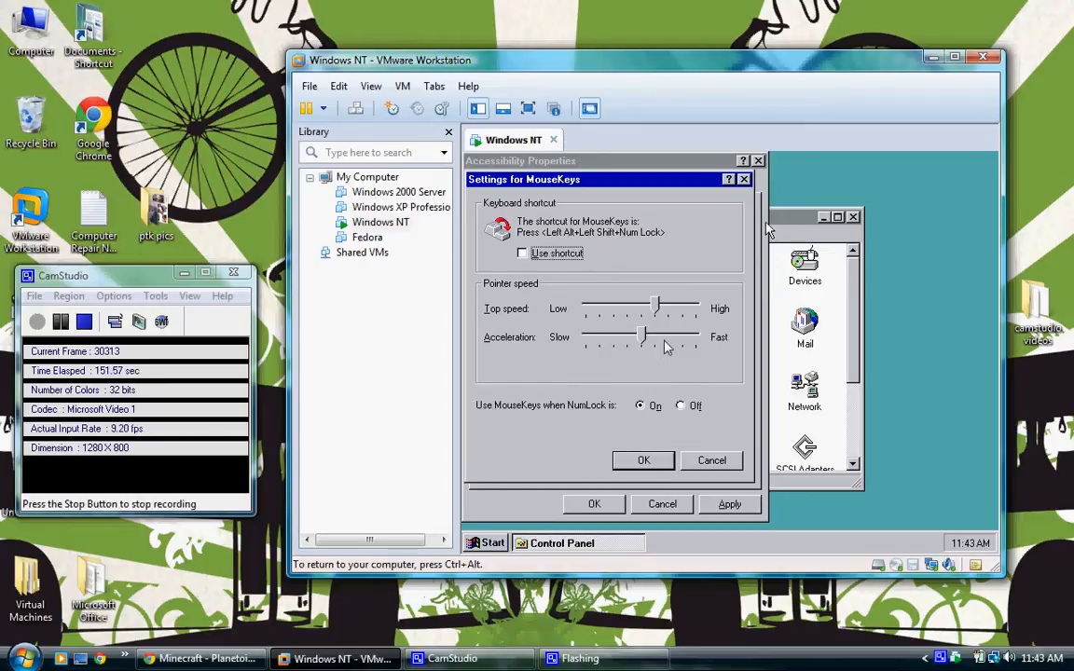
pyautogui.click(743, 179)
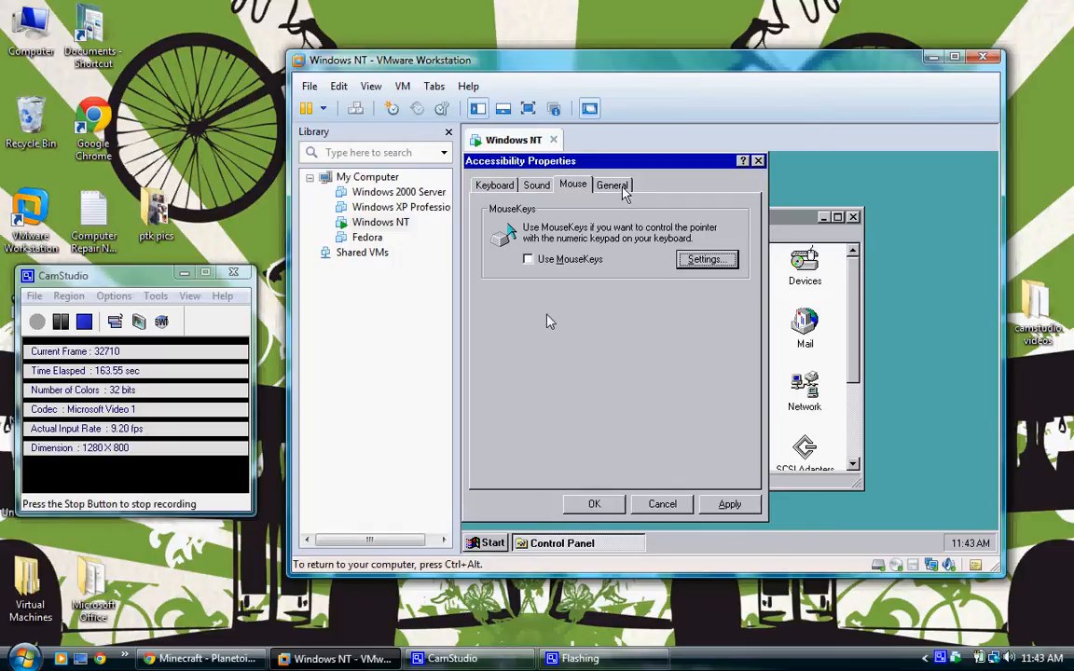
# - Turn off the sound made when a feature is switched on or off, and save the accessibility settings as default for new users and the login prompt
pyautogui.click(614, 185)
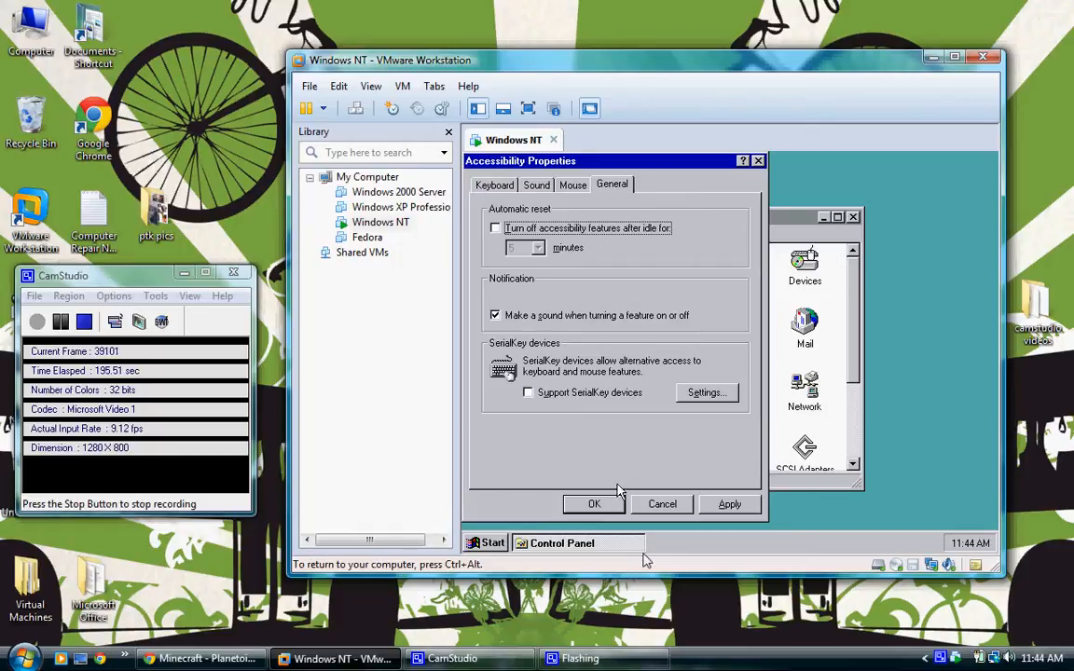
pyautogui.click(729, 505)
pyautogui.click(544, 317)
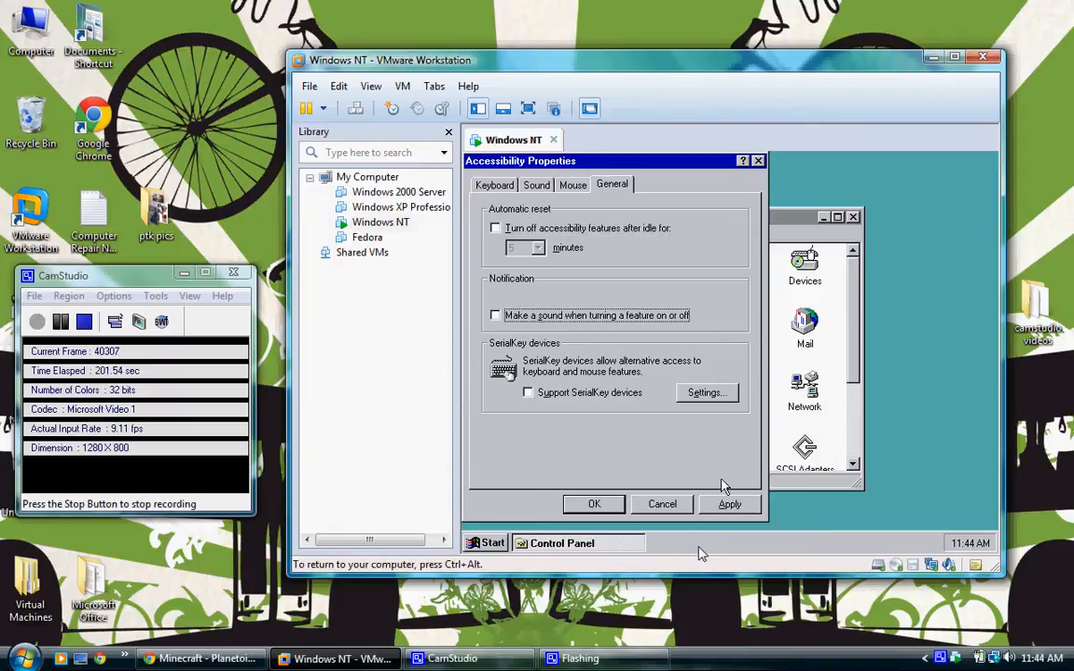
pyautogui.click(594, 505)
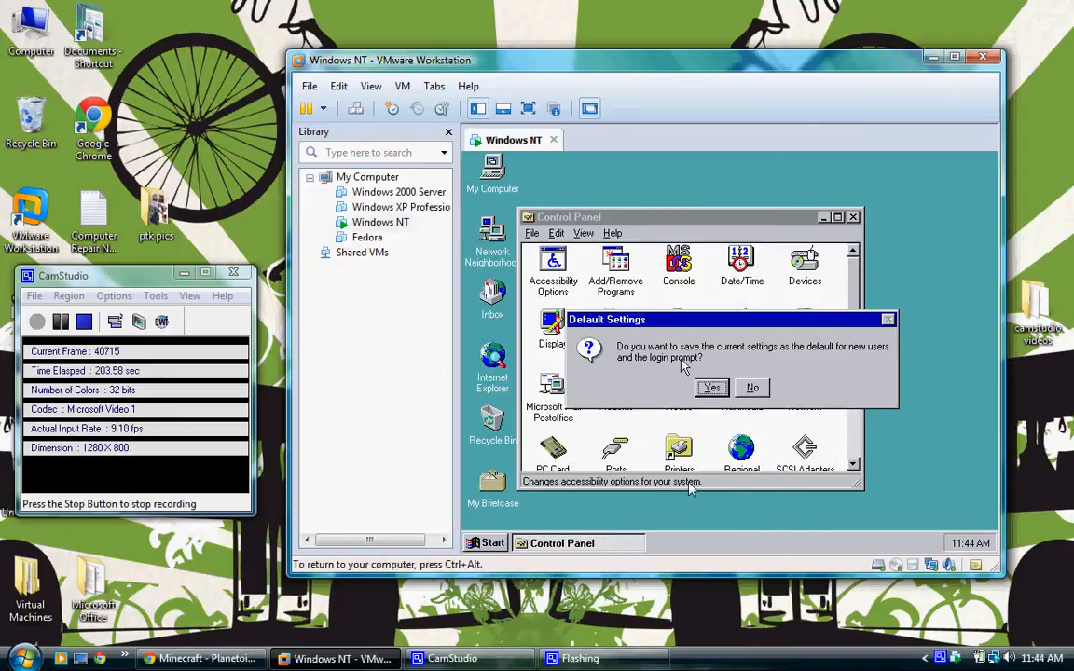
pyautogui.click(711, 388)
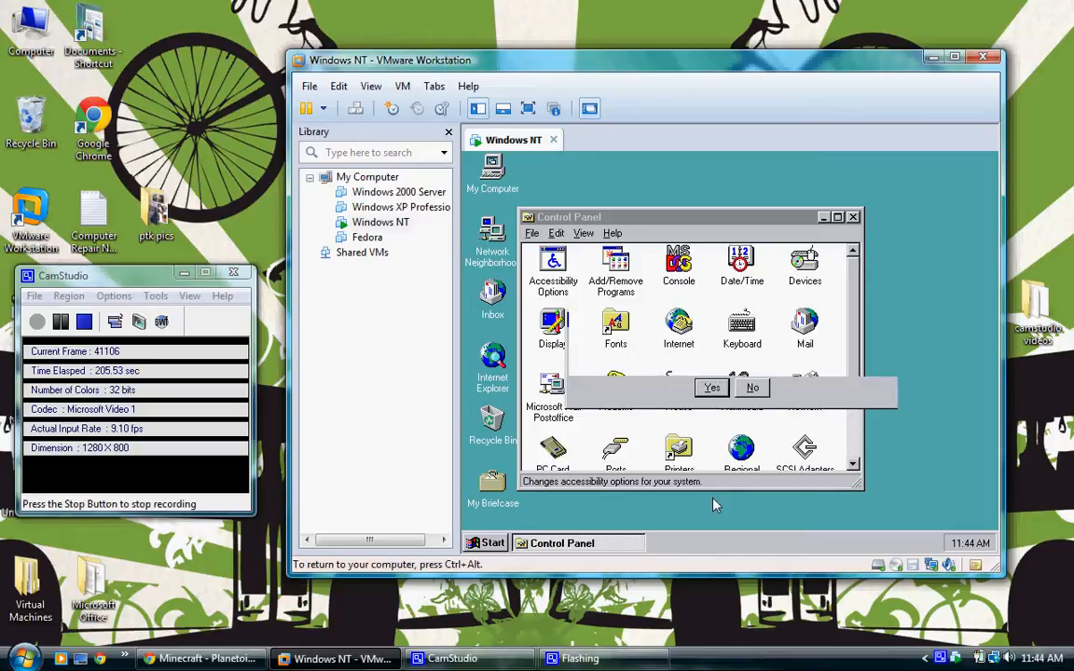
# - Review the install/uninstall options and the Windows NT Setup components in Add/Remove Programs
pyautogui.doubleClick(617, 272)
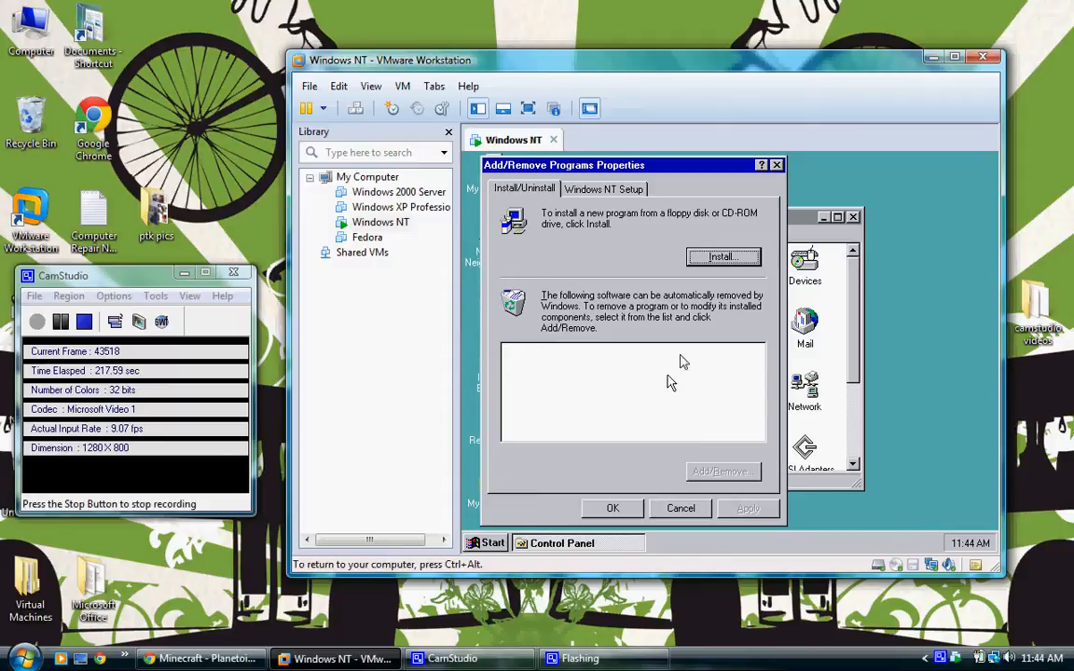
pyautogui.click(611, 189)
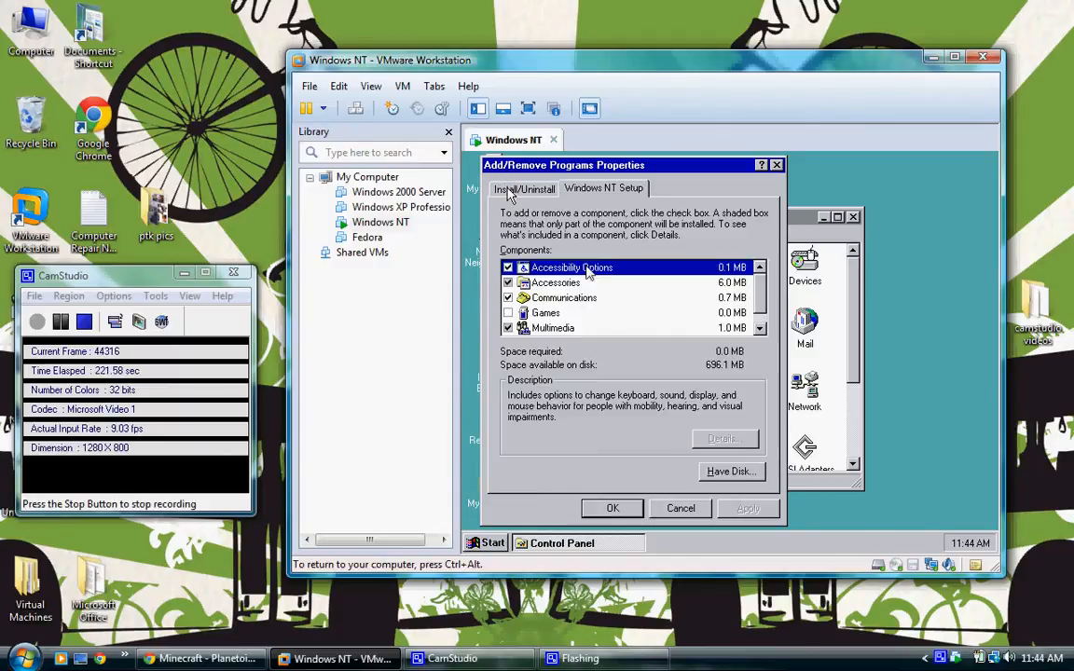
pyautogui.click(510, 191)
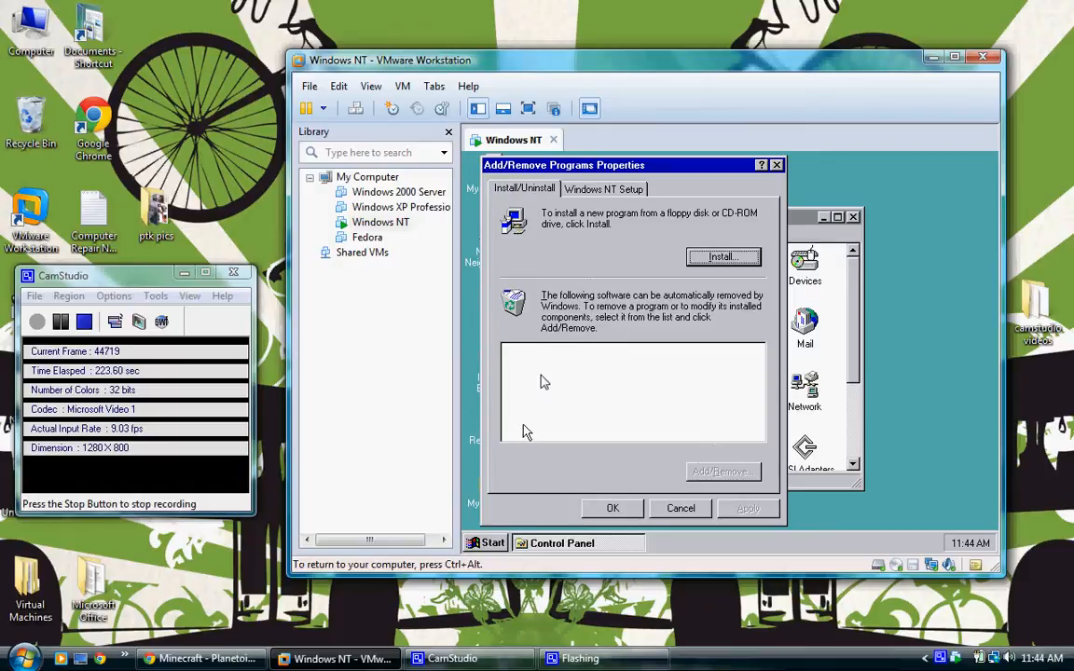
pyautogui.click(776, 166)
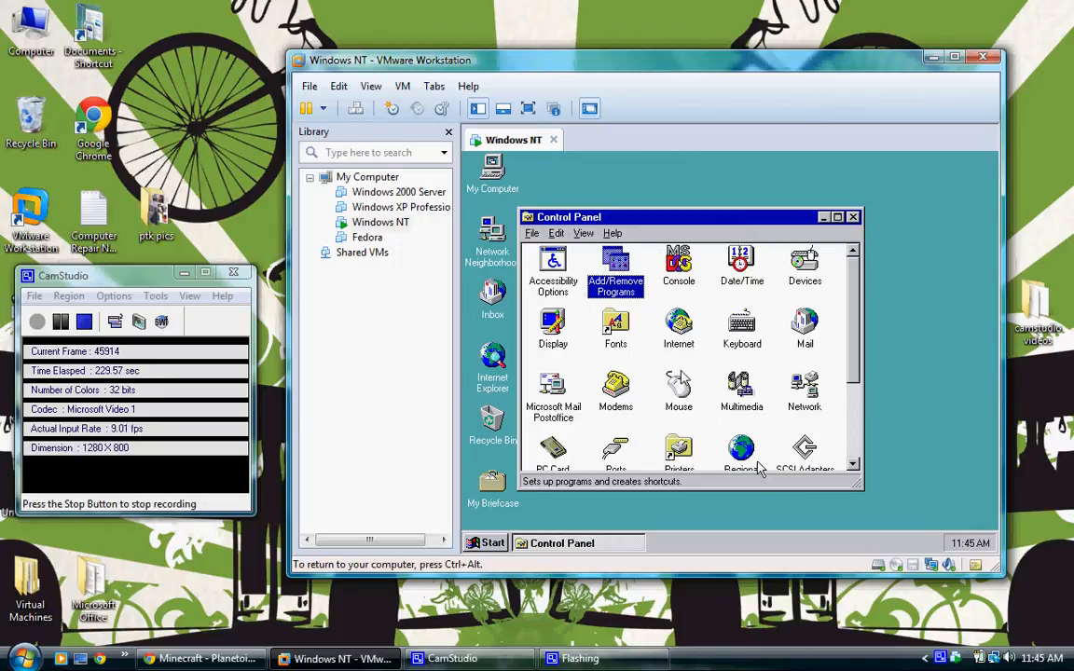
# - Open the Console properties and try the Medium cursor size, returning it to Small
pyautogui.doubleClick(689, 285)
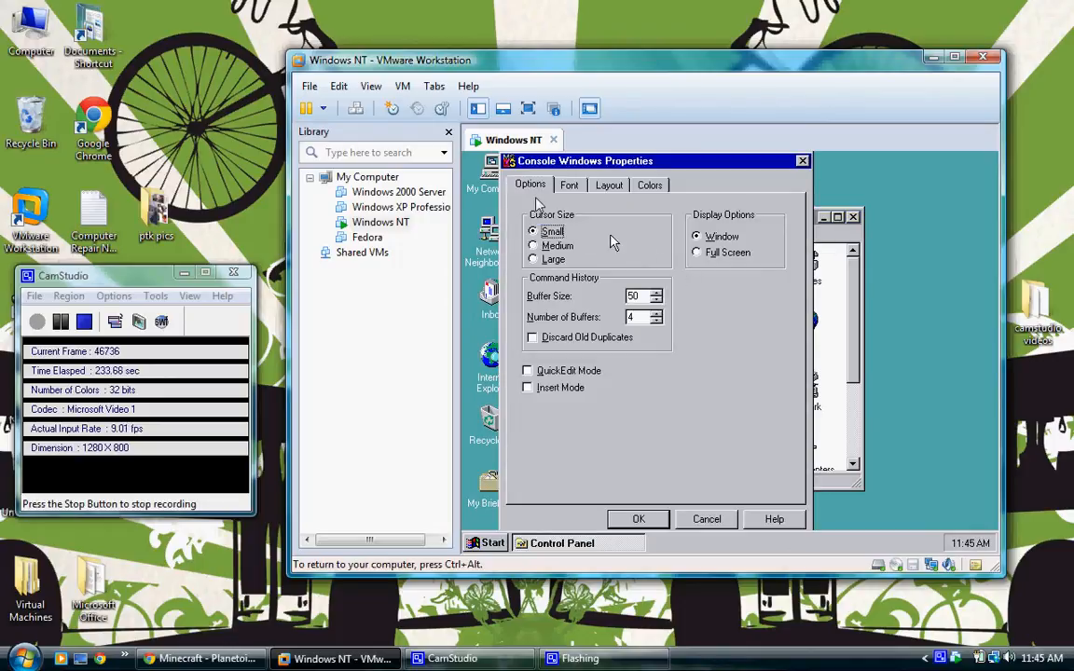
pyautogui.click(557, 245)
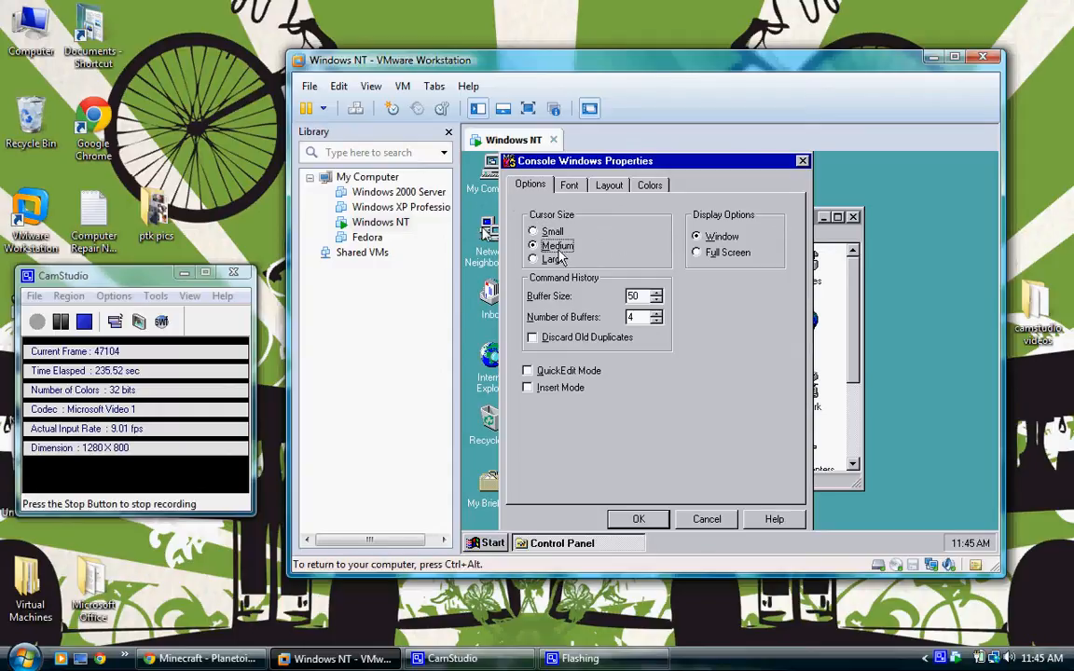
pyautogui.click(552, 233)
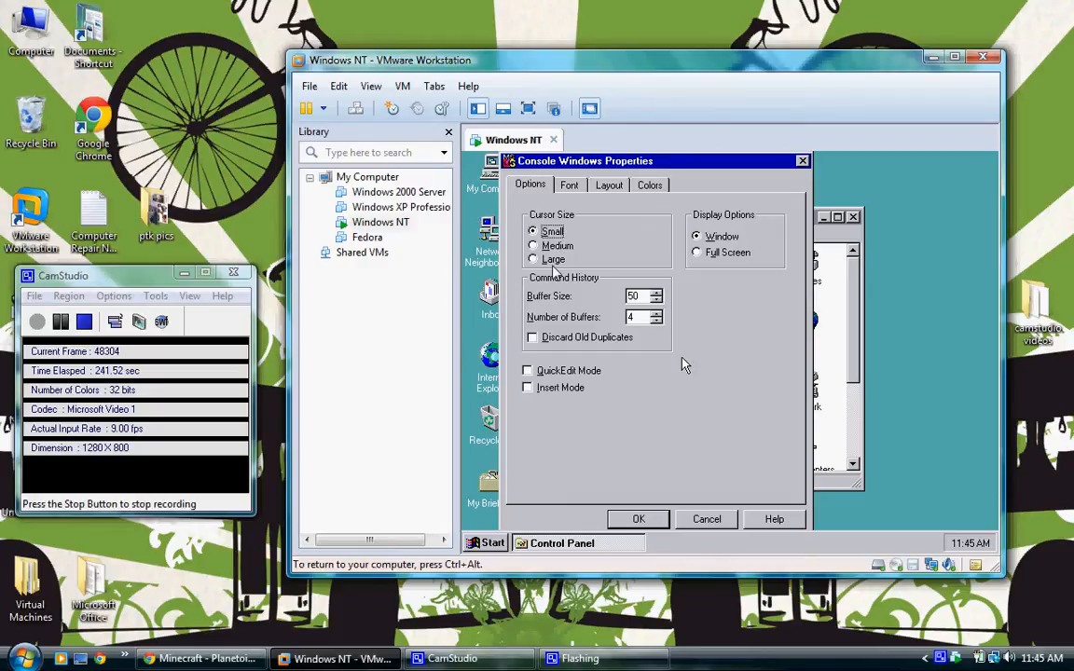
# - Run cmd to view a command prompt window, and close it again
pyautogui.press('super+r')
pyautogui.write('rrrrrrrrrrrrrrr')
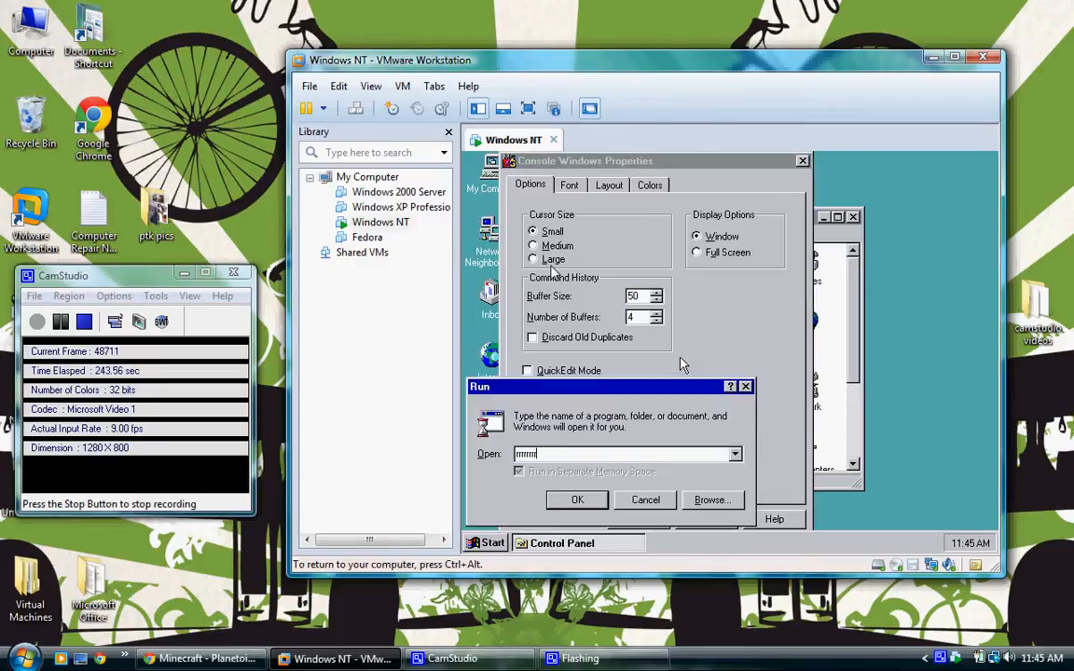
pyautogui.press('BackSpace')
pyautogui.press('BackSpace')
pyautogui.press('BackSpace')
pyautogui.press('BackSpace')
pyautogui.press('BackSpace')
pyautogui.press('BackSpace')
pyautogui.press('BackSpace')
pyautogui.press('BackSpace')
pyautogui.press('BackSpace')
pyautogui.press('BackSpace')
pyautogui.press('BackSpace')
pyautogui.press('BackSpace')
pyautogui.press('BackSpace')
pyautogui.press('BackSpace')
pyautogui.press('BackSpace')
pyautogui.press('BackSpace')
pyautogui.write('cd')
pyautogui.press('BackSpace')
pyautogui.press('BackSpace')
pyautogui.write('cmd')
pyautogui.press('Return')
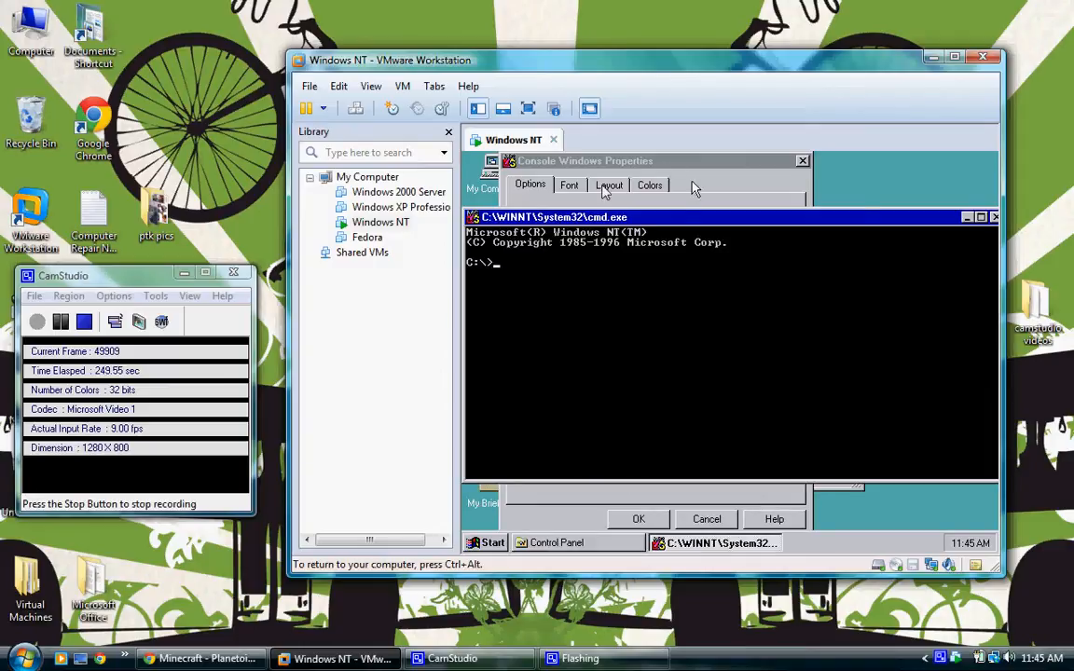
pyautogui.click(994, 218)
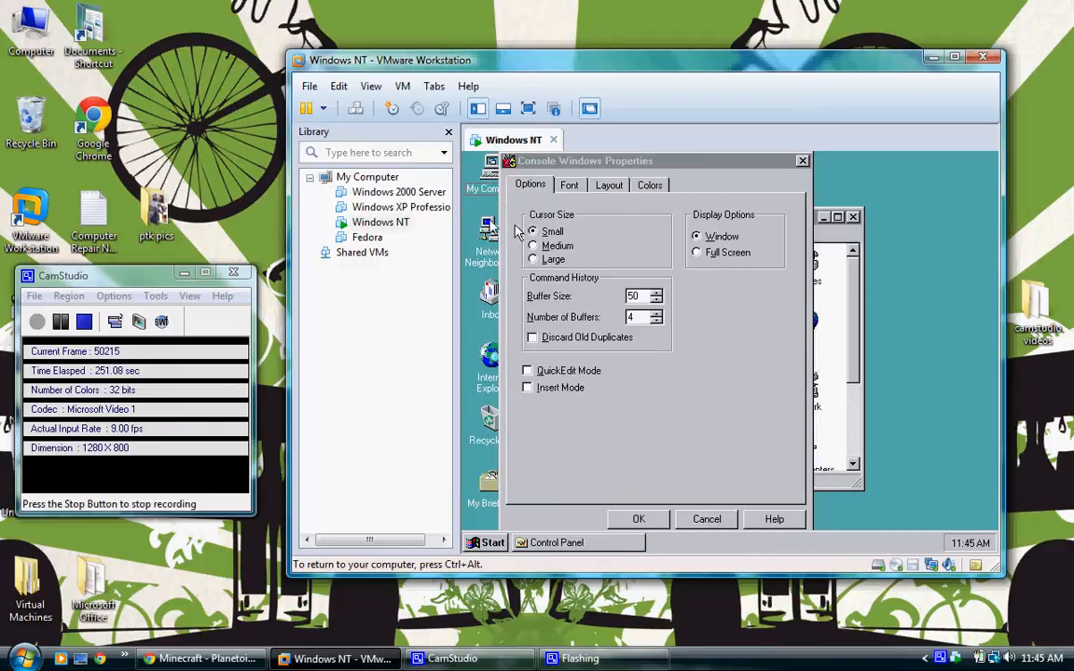
# - Look through the console window's font, layout and color settings
pyautogui.click(569, 184)
pyautogui.click(609, 185)
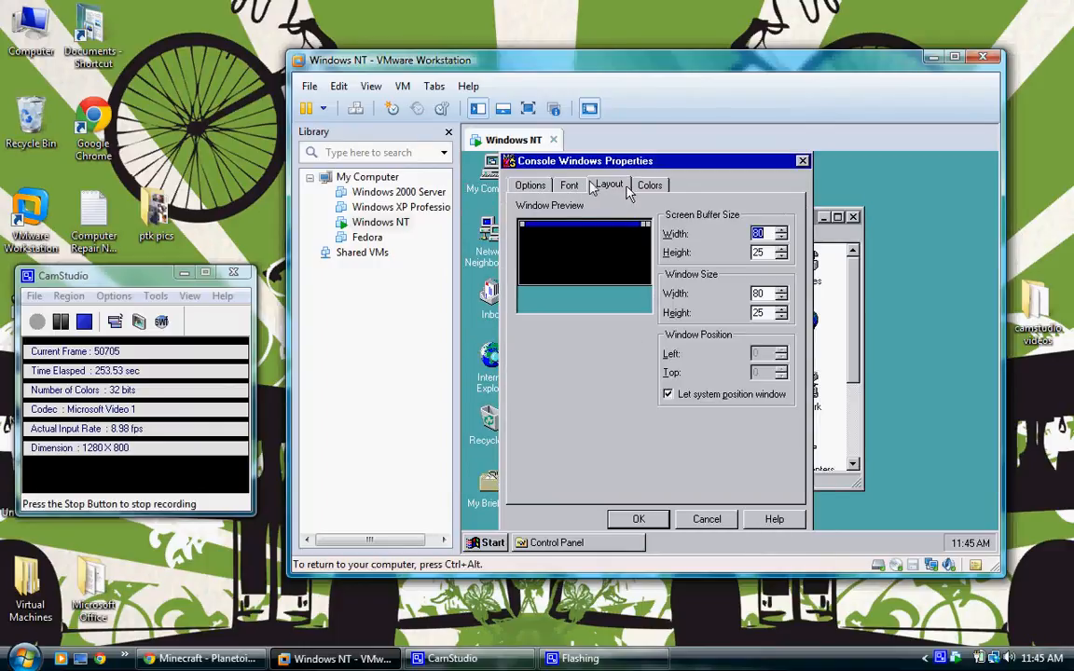
pyautogui.click(650, 184)
pyautogui.click(609, 185)
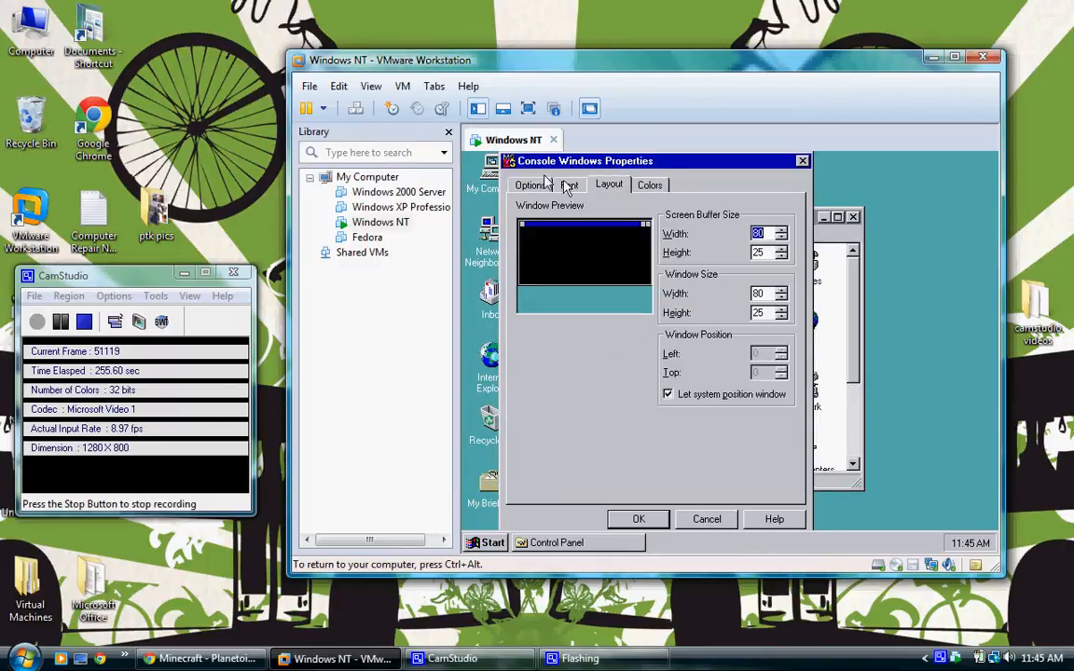
pyautogui.click(568, 184)
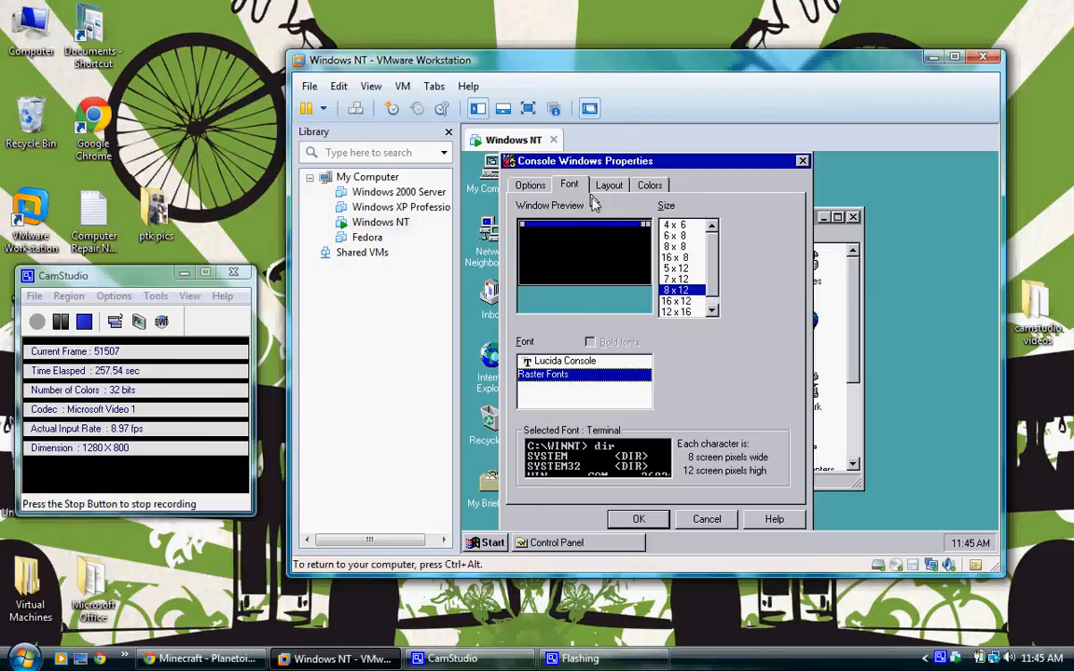
# - View the console's window layout settings and its screen and popup color settings
pyautogui.click(608, 185)
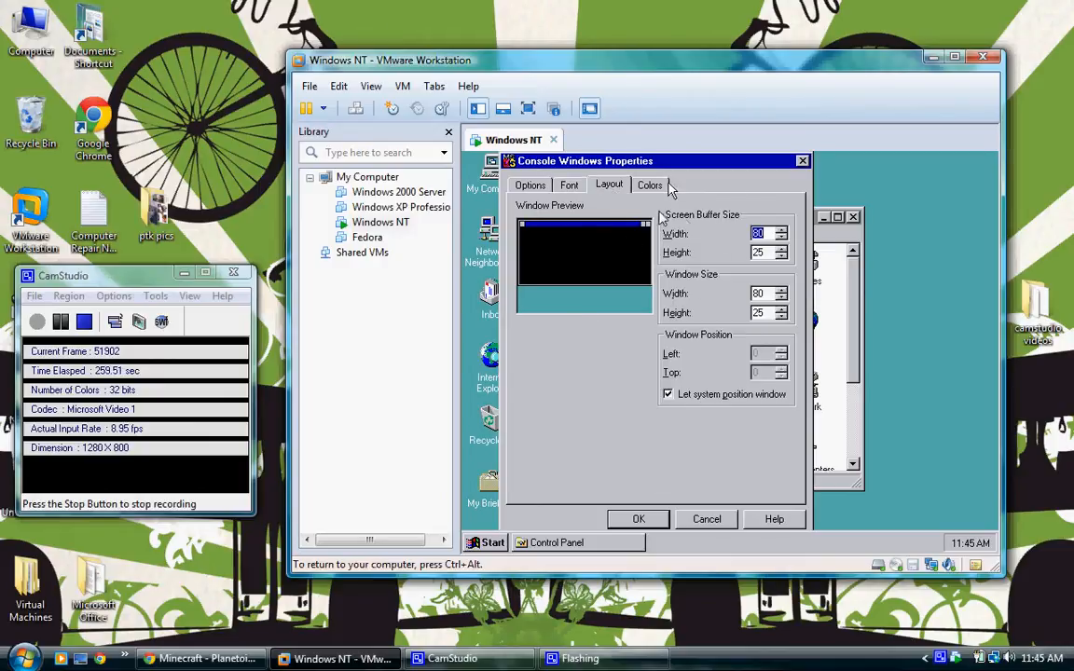
pyautogui.click(660, 186)
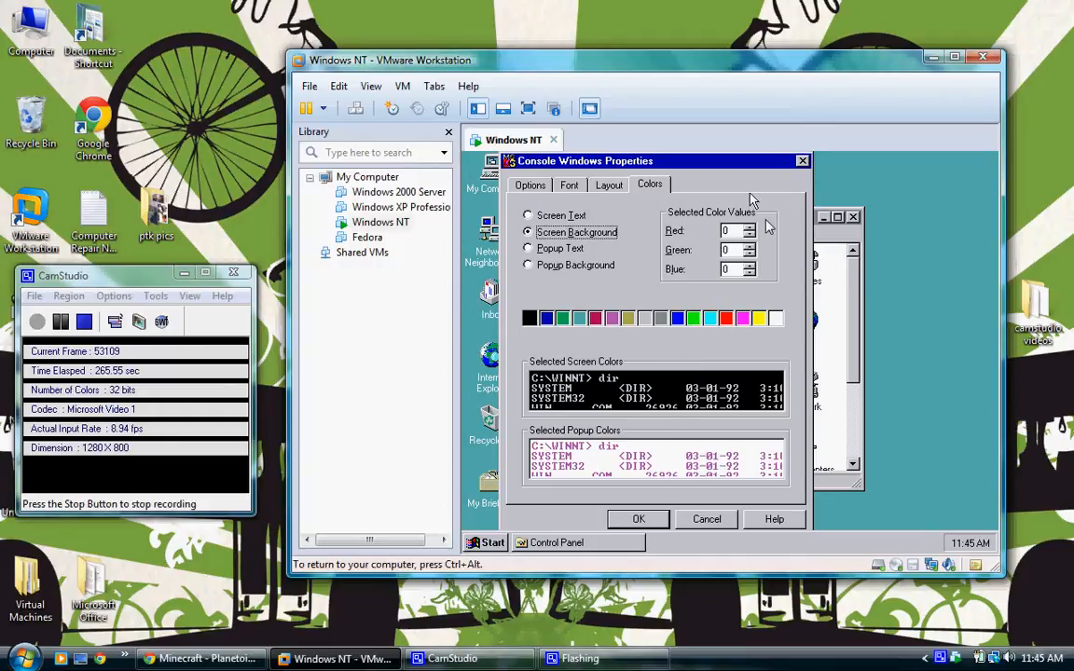
# - Run cmd to open a command prompt window over the console properties
pyautogui.press('super+r')
pyautogui.write('r')
pyautogui.press('Return')
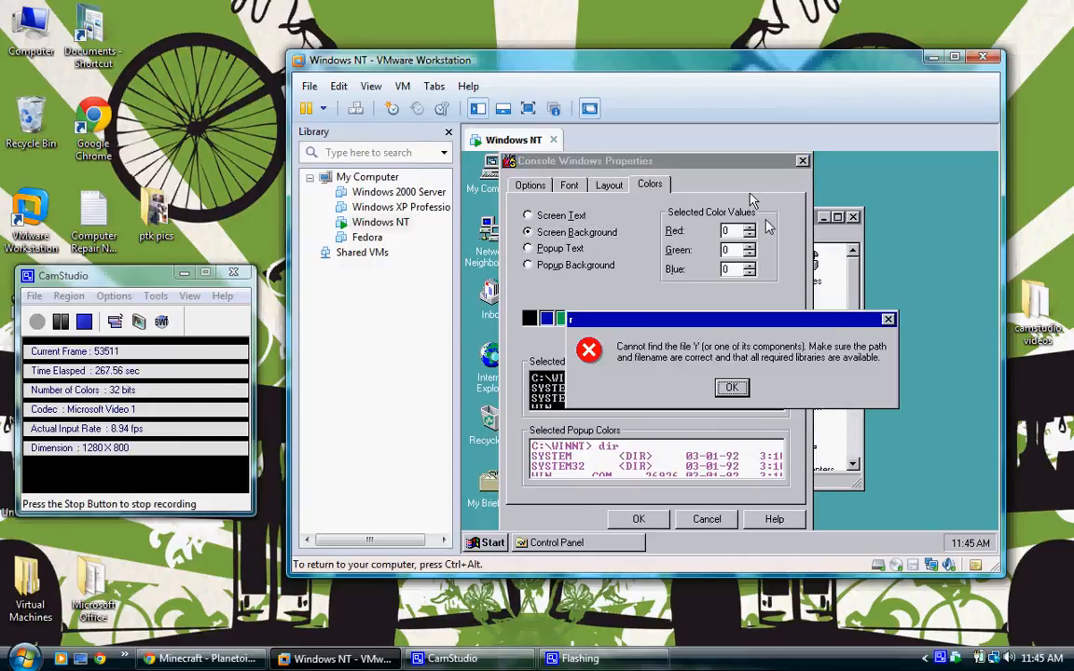
pyautogui.press('Return')
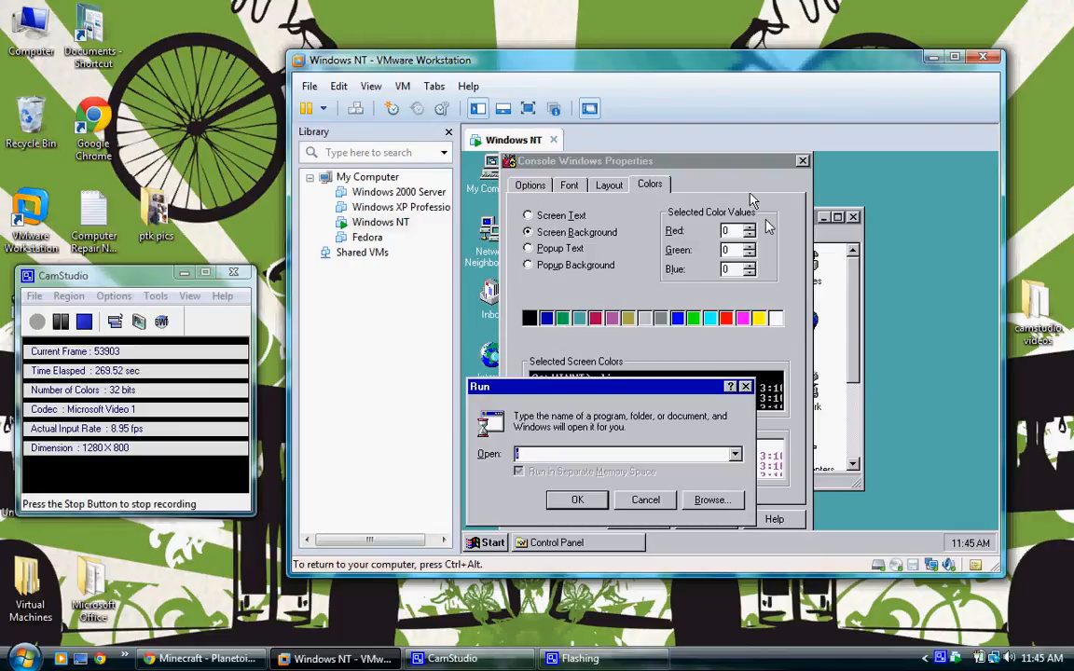
pyautogui.write('cmd')
pyautogui.press('Return')
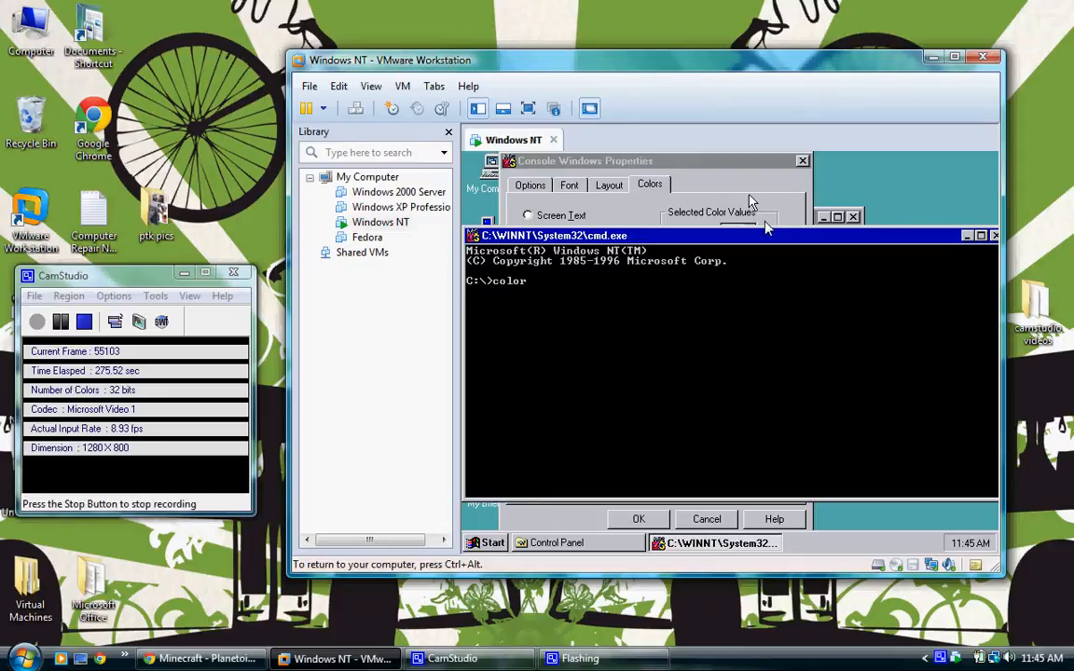
# - Display the color command's help in the command prompt and apply the color scheme 1a
pyautogui.press('Return')
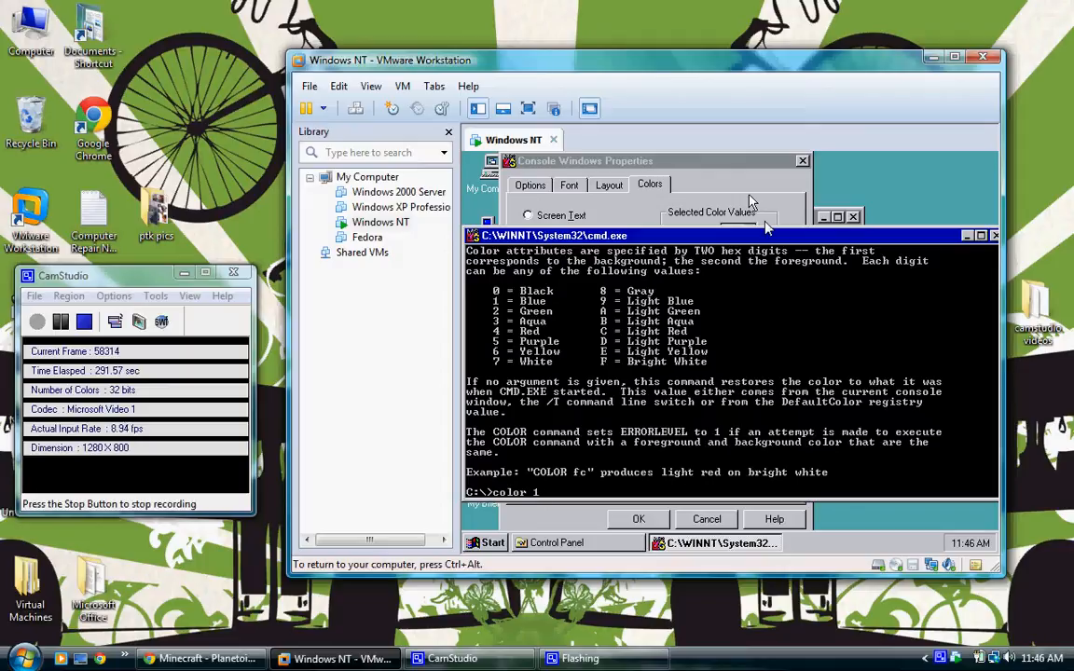
pyautogui.write('a')
pyautogui.press('Return')
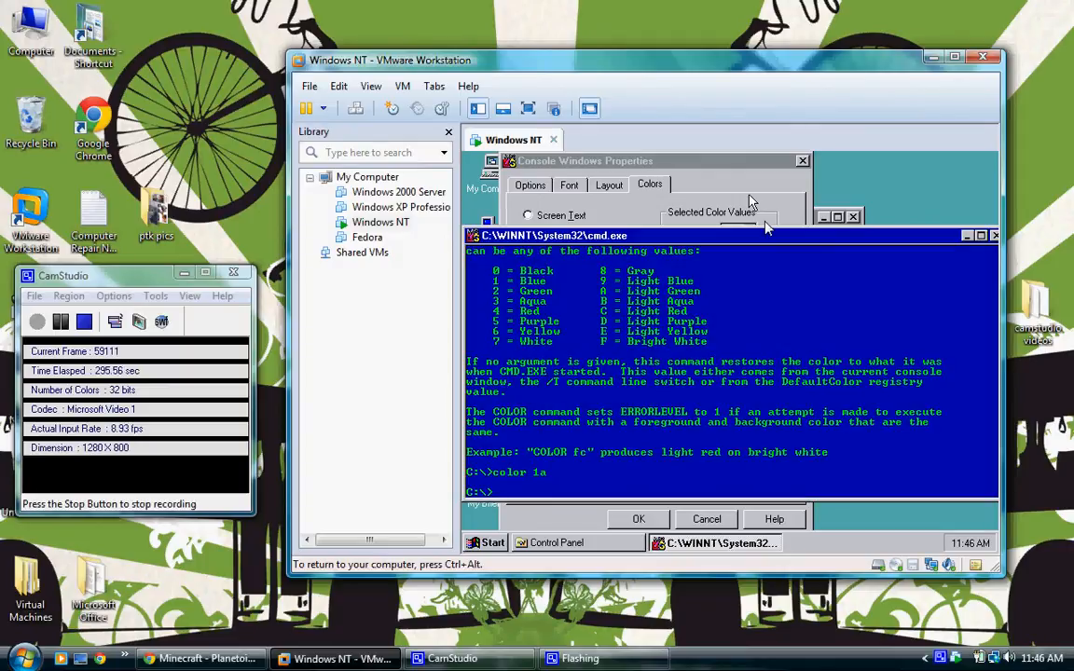
# - Set the command prompt's title to "I am awesome!", and close it along with the console properties
pyautogui.write('title I an awesome')
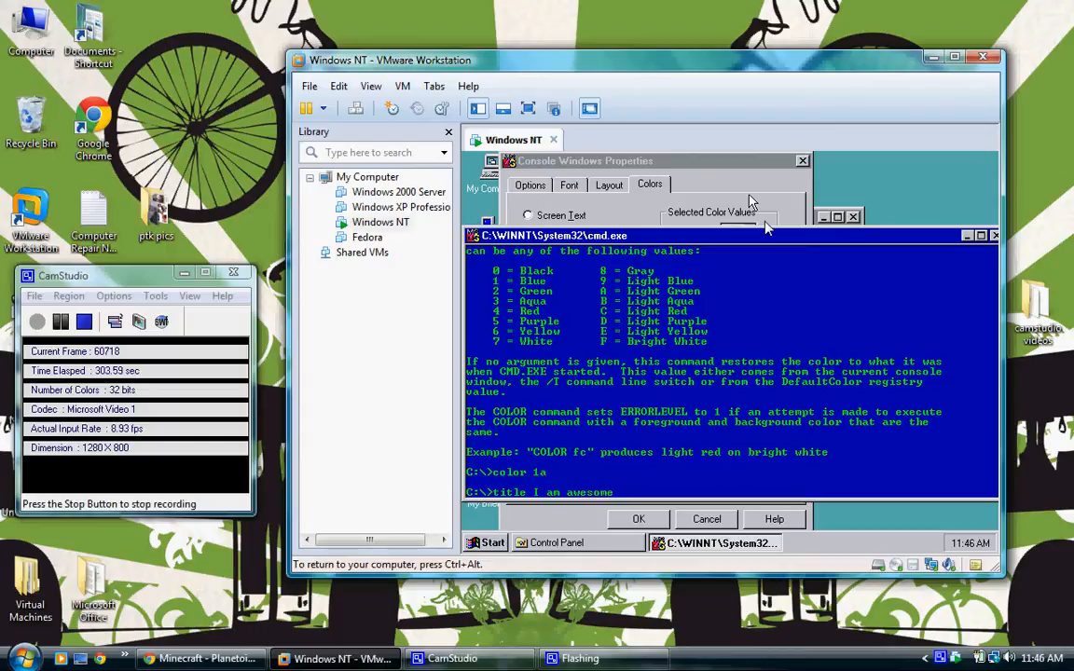
pyautogui.write('!')
pyautogui.press('Return')
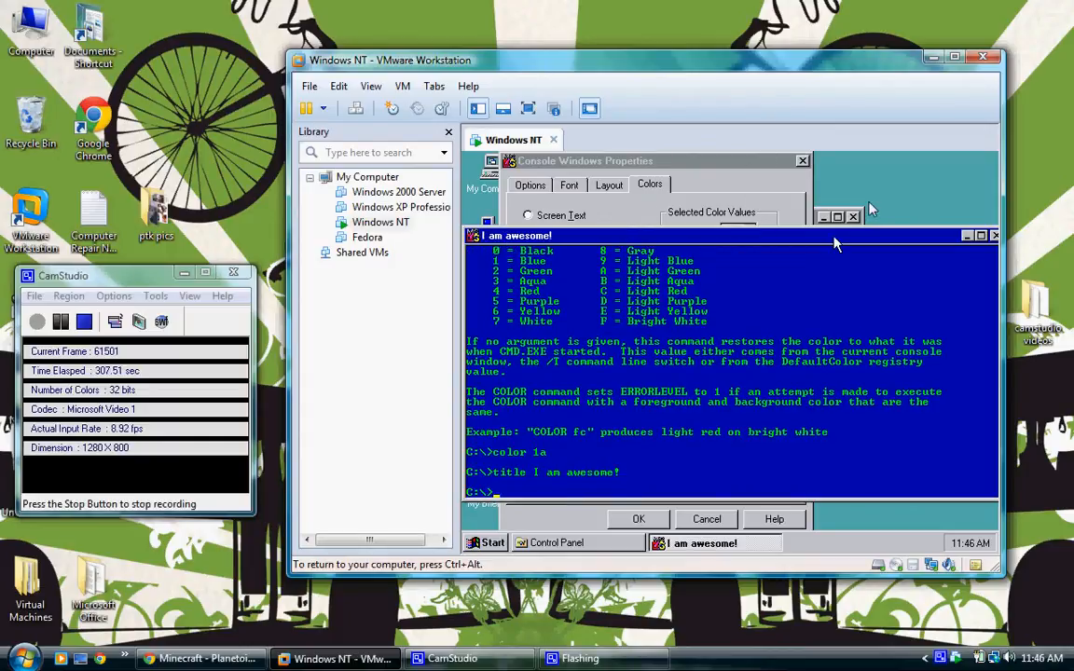
pyautogui.click(995, 236)
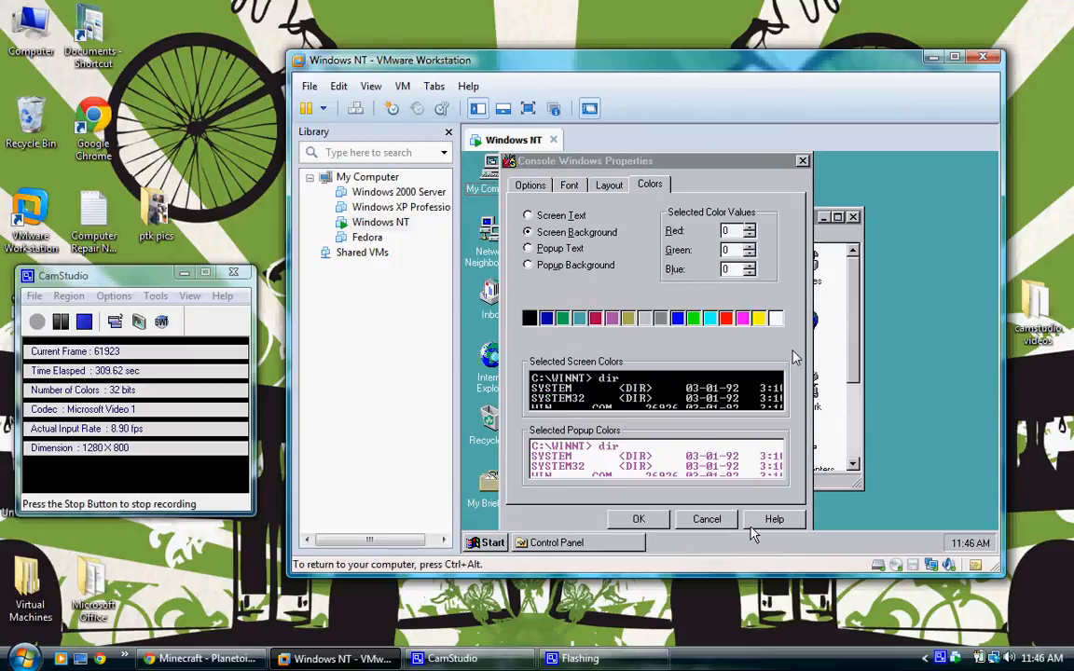
pyautogui.click(802, 162)
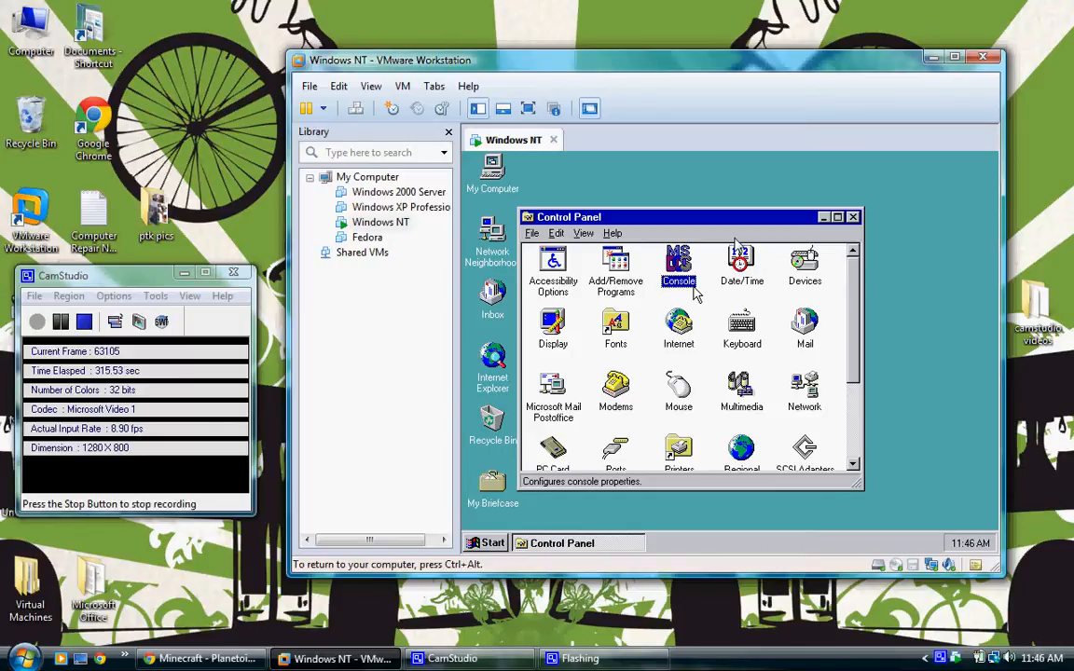
# - View the date, time and time zone settings in Date/Time, and close them
pyautogui.doubleClick(736, 248)
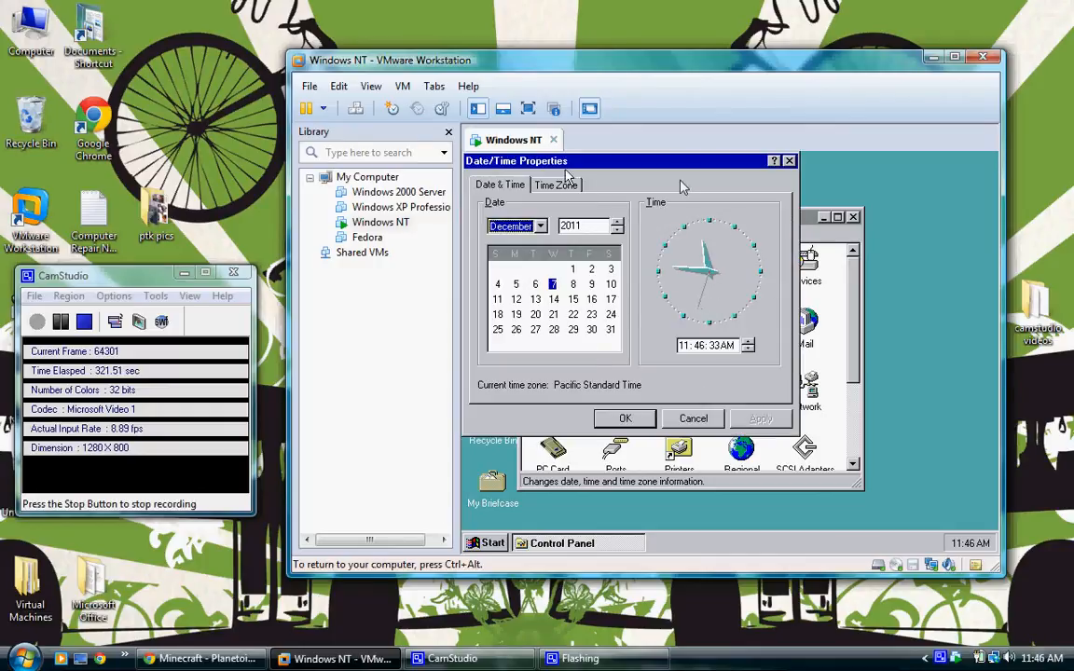
pyautogui.click(559, 184)
pyautogui.click(790, 162)
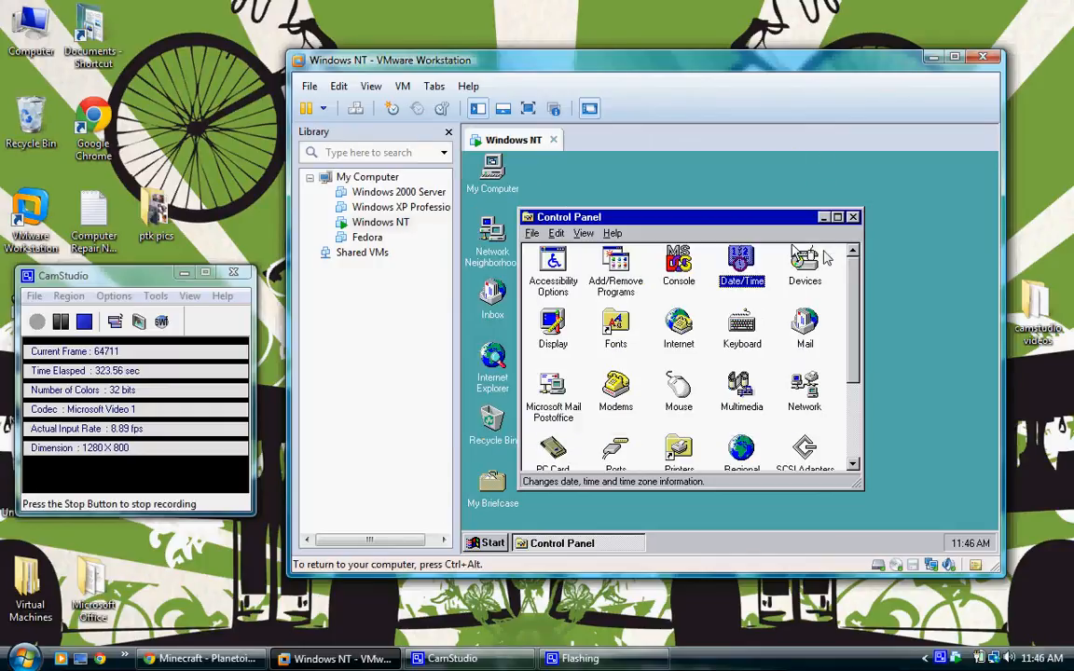
# - Look through the whole list of device drivers in Devices with their status and startup types, and close it
pyautogui.doubleClick(804, 280)
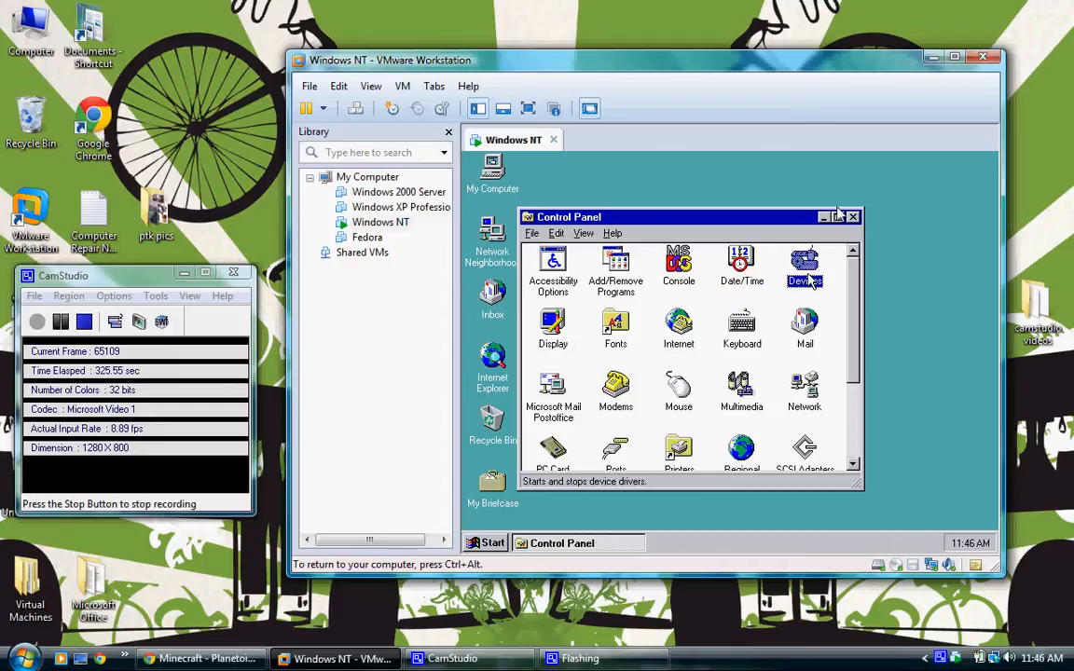
pyautogui.scroll(-5, 660, 308)
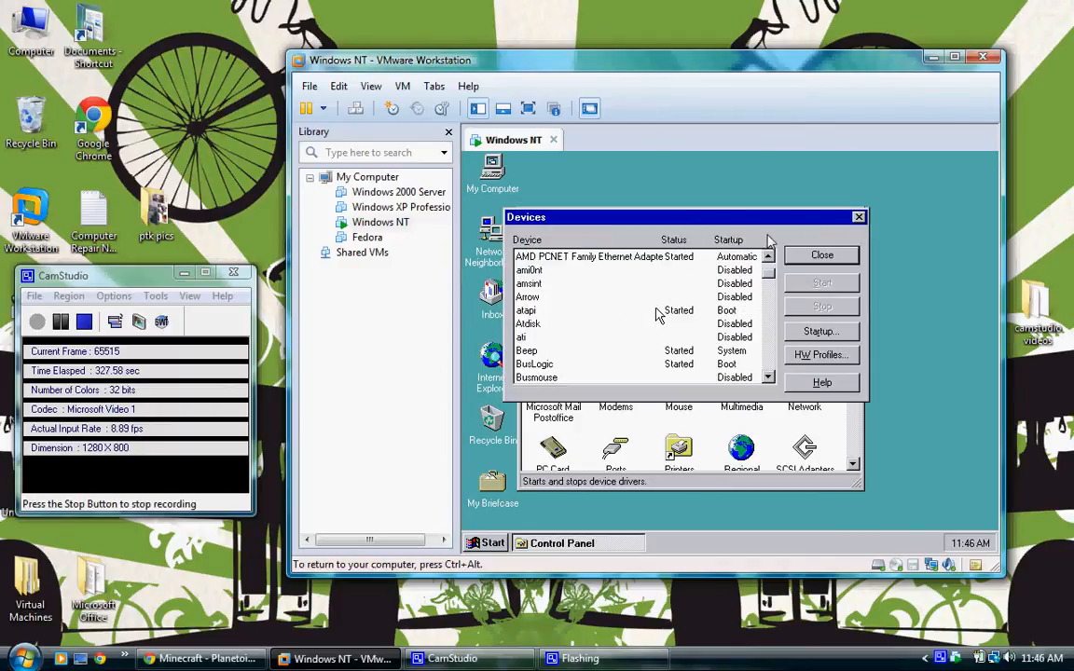
pyautogui.scroll(-13, 657, 317)
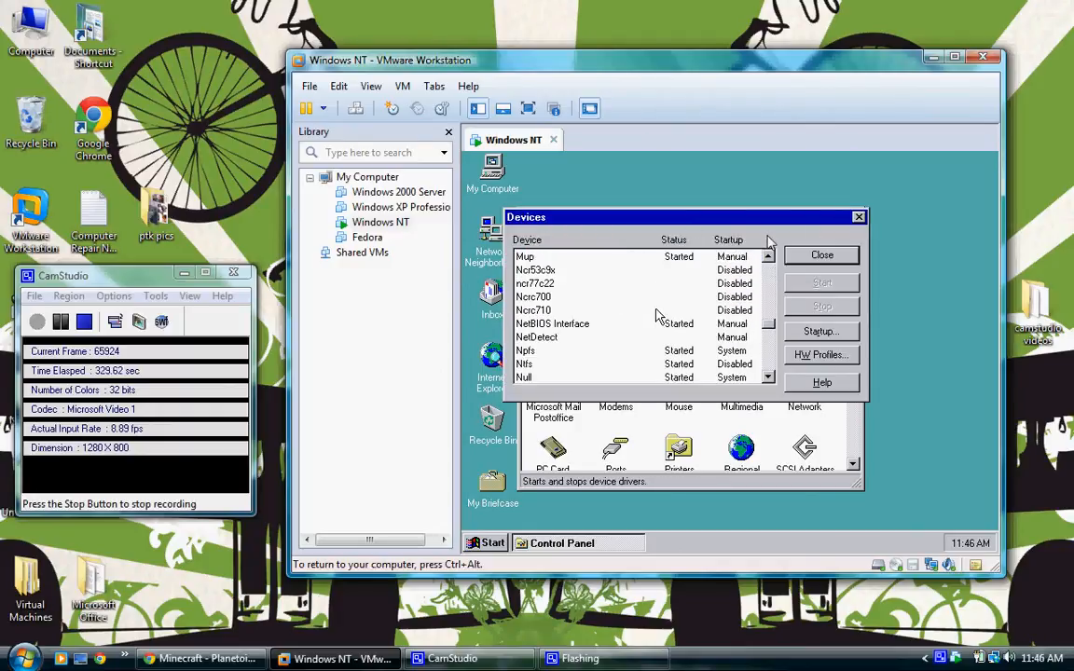
pyautogui.scroll(-12, 657, 316)
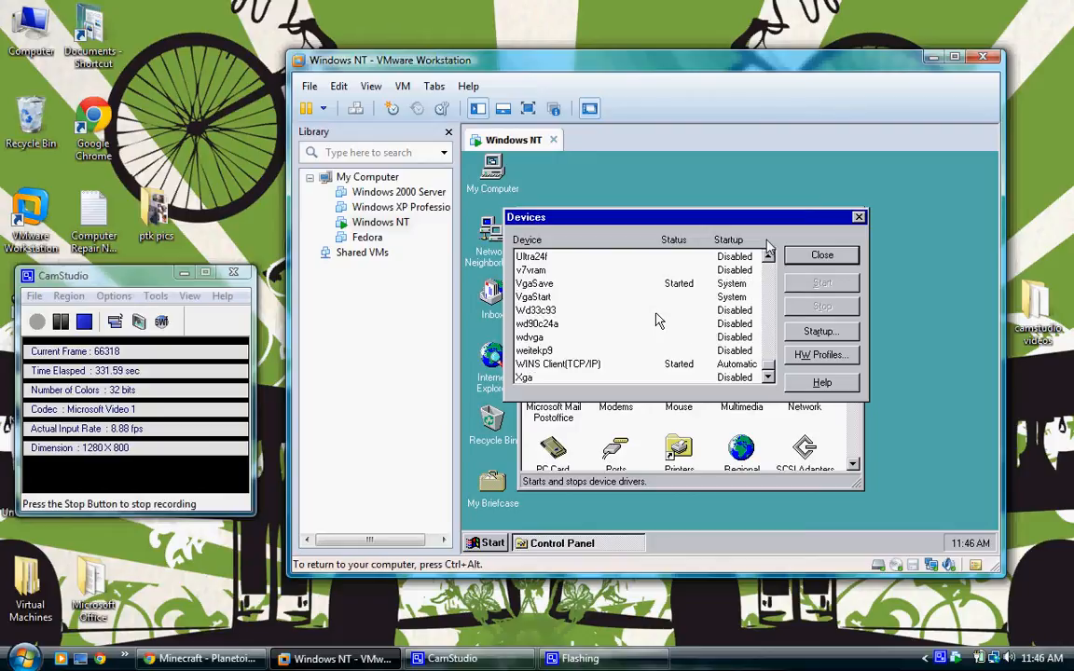
pyautogui.scroll(20, 653, 327)
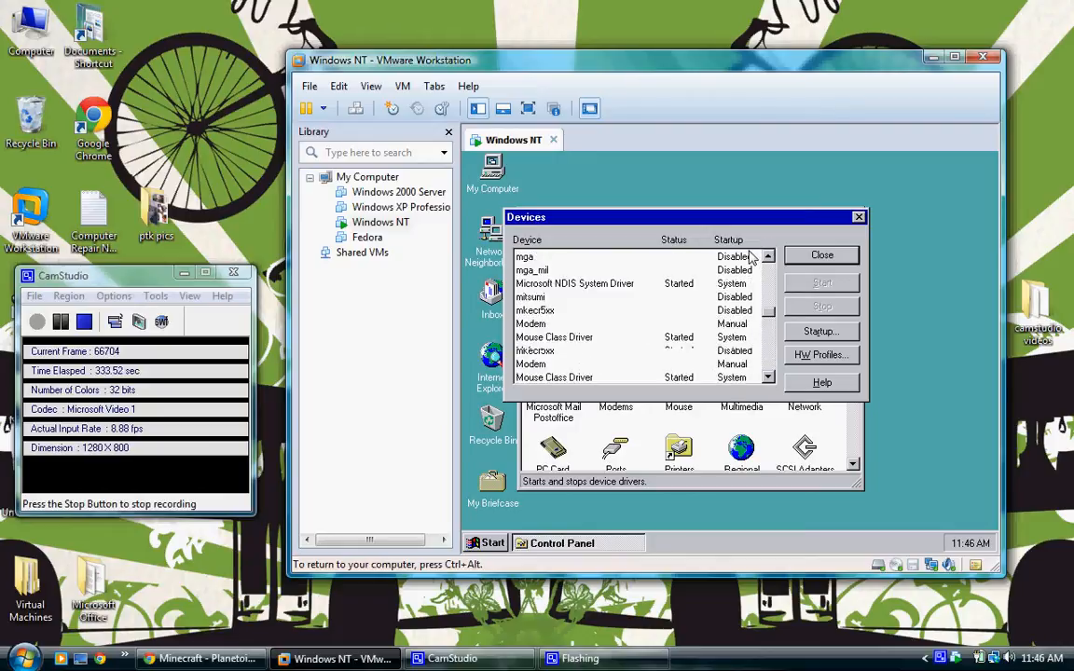
pyautogui.scroll(6, 641, 331)
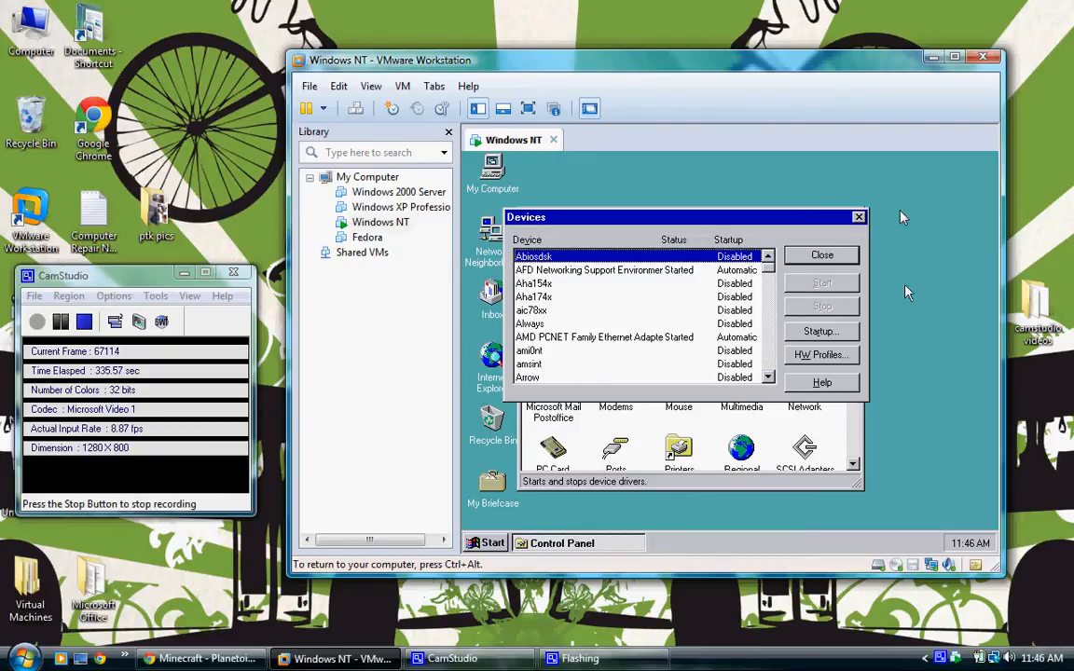
pyautogui.click(833, 261)
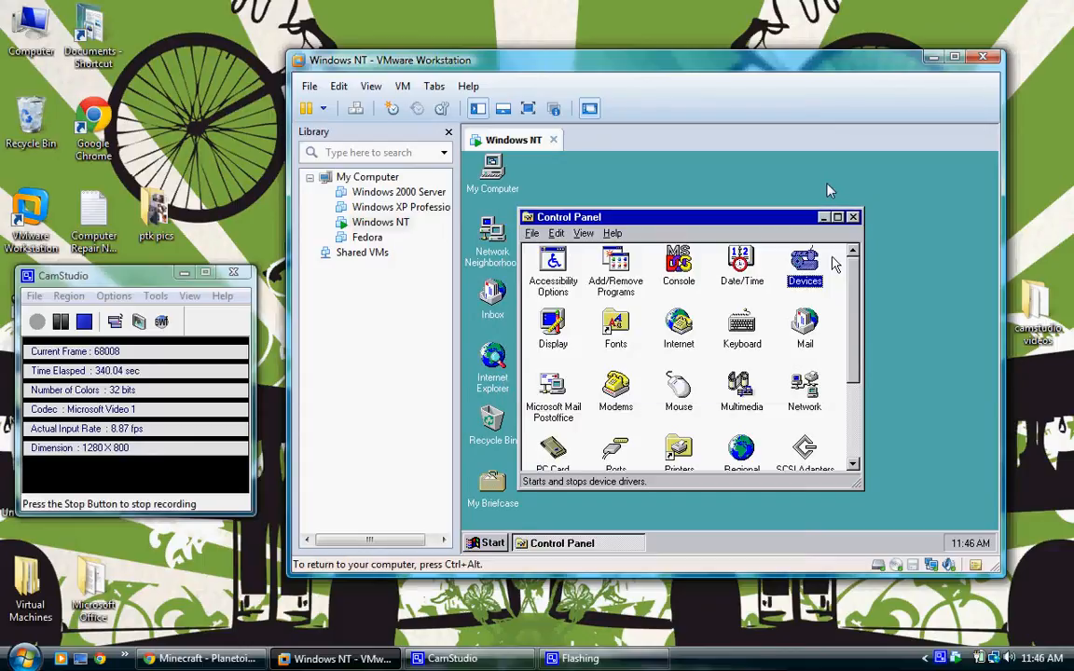
# - View the Display background settings, close them, and show the desktop's context menu as another route to them
pyautogui.click(557, 344)
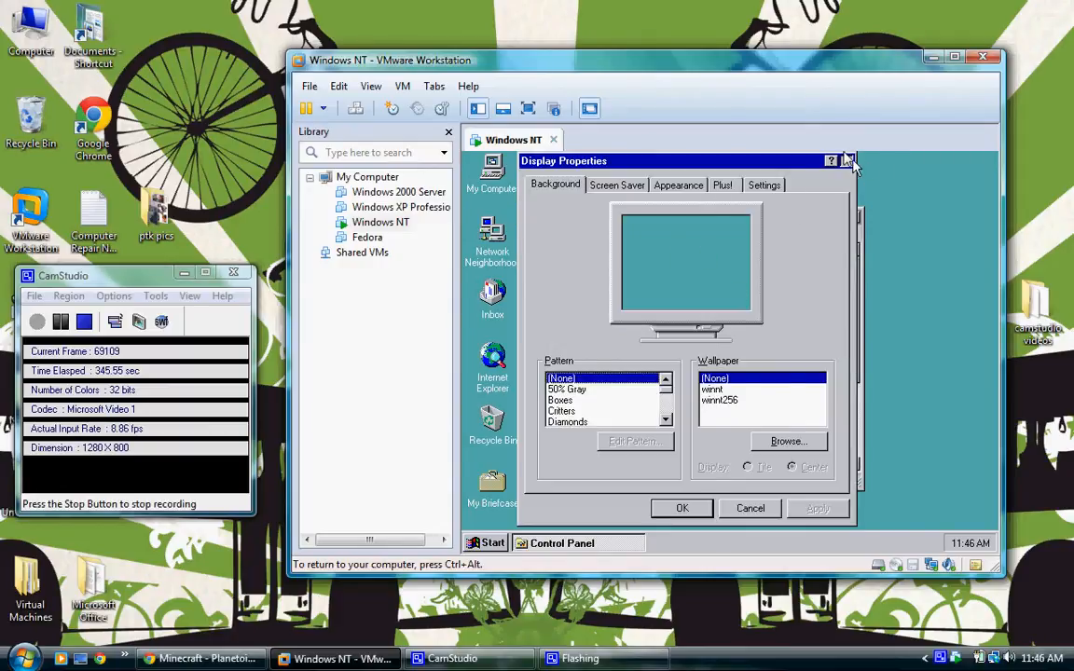
pyautogui.click(846, 160)
pyautogui.rightClick(908, 266)
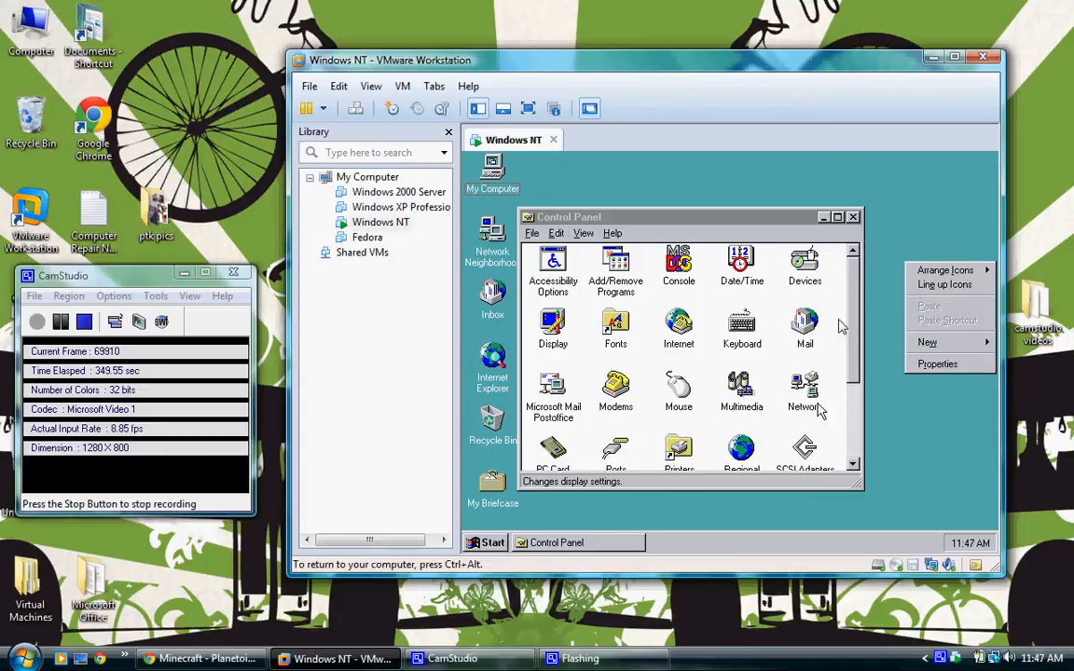
# - View the installed fonts in Fonts and the proxy server settings in Internet, closing each one
pyautogui.doubleClick(615, 325)
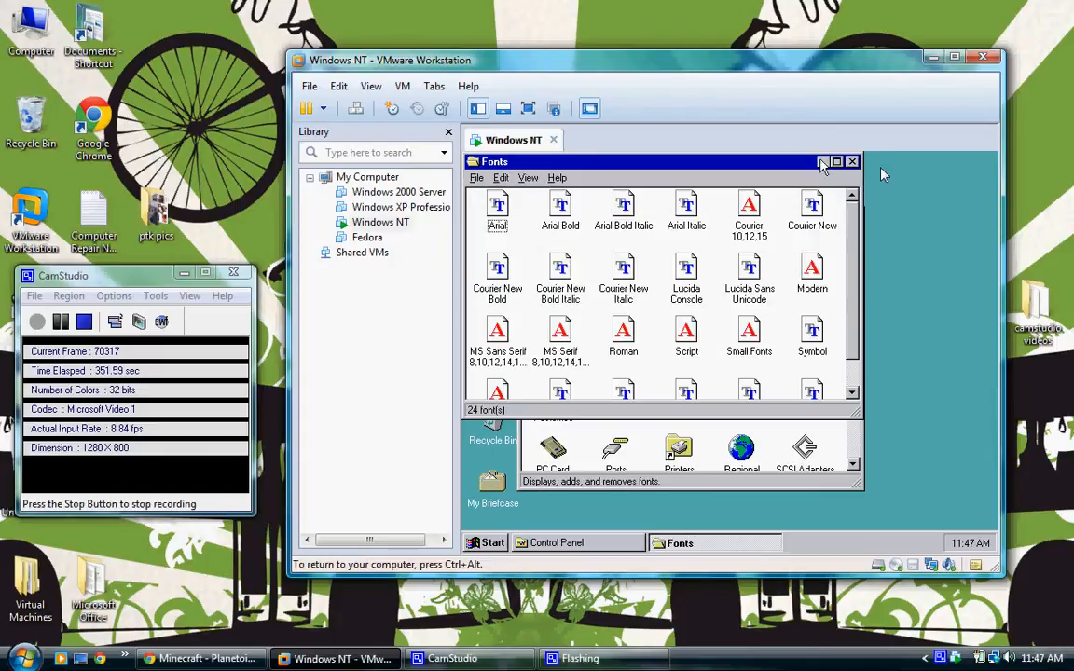
pyautogui.click(851, 161)
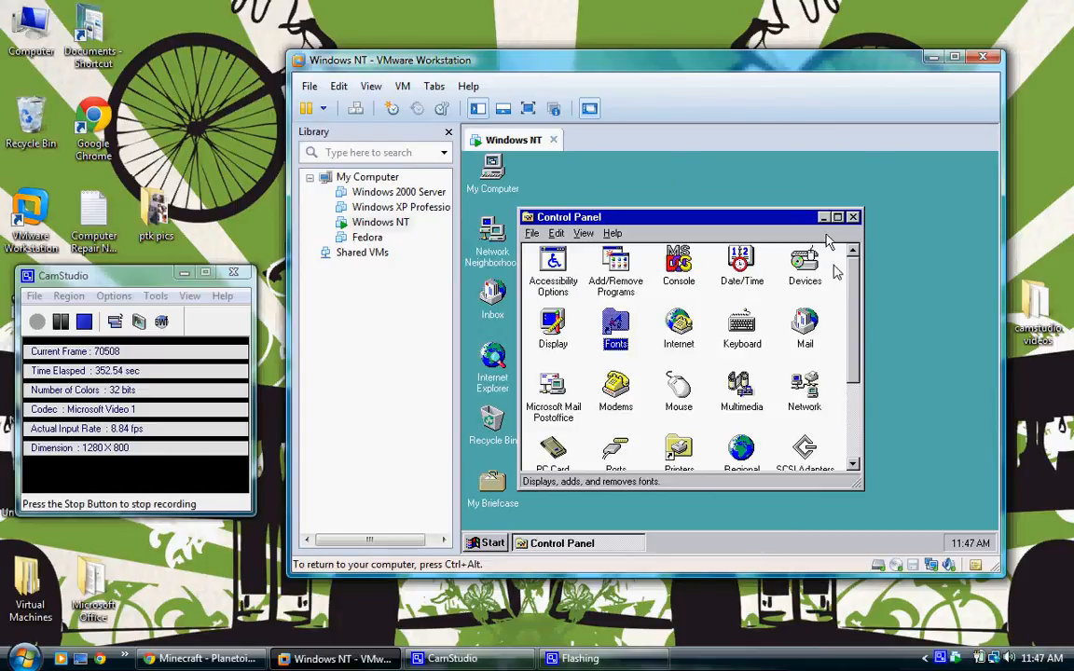
pyautogui.doubleClick(676, 333)
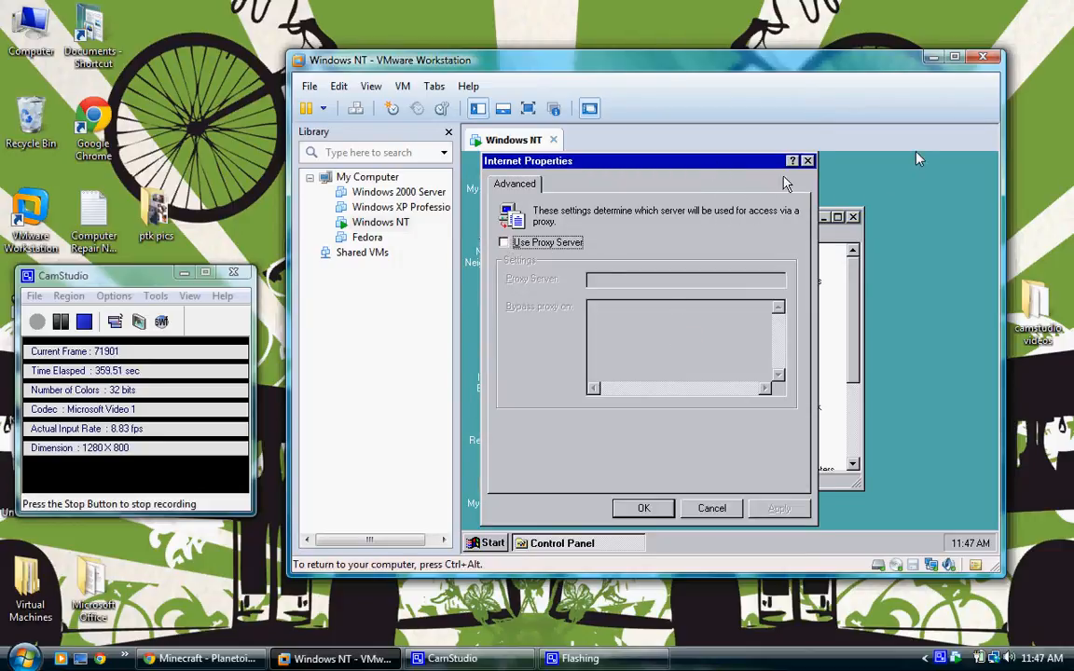
pyautogui.click(808, 160)
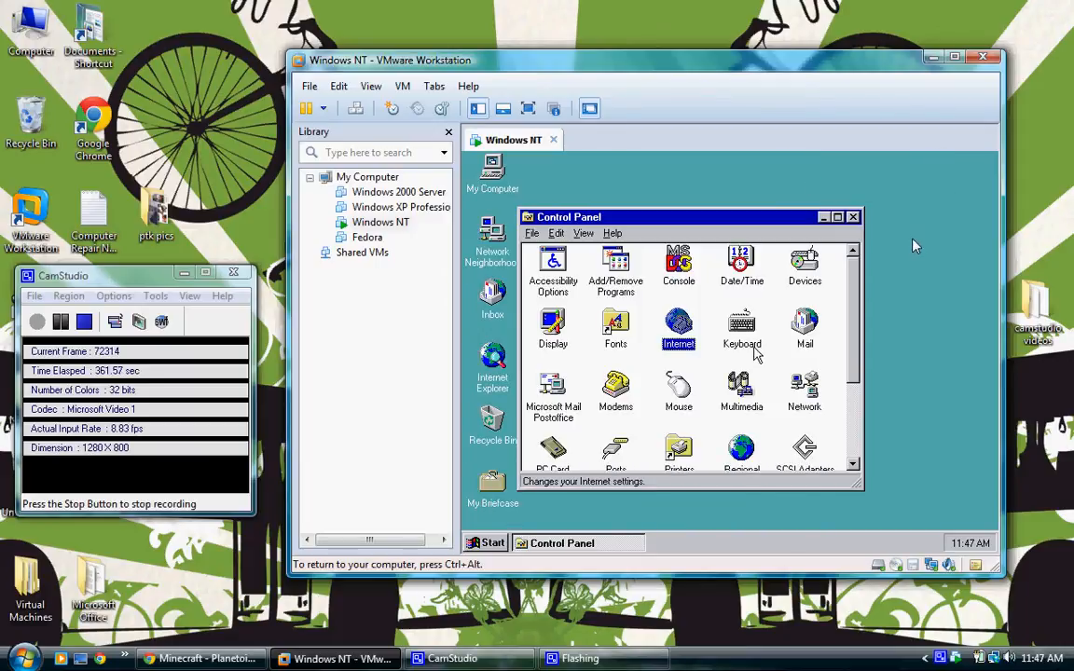
# - Open the Keyboard properties and look at the repeat delay slider and the repeat rate test field
pyautogui.click(755, 343)
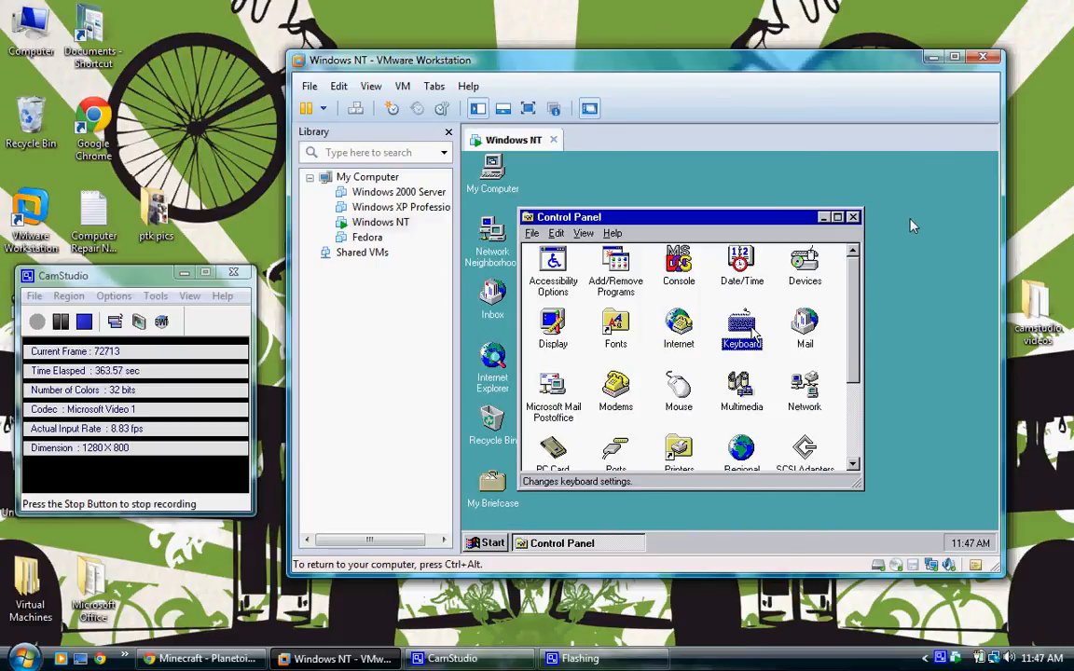
pyautogui.doubleClick(753, 333)
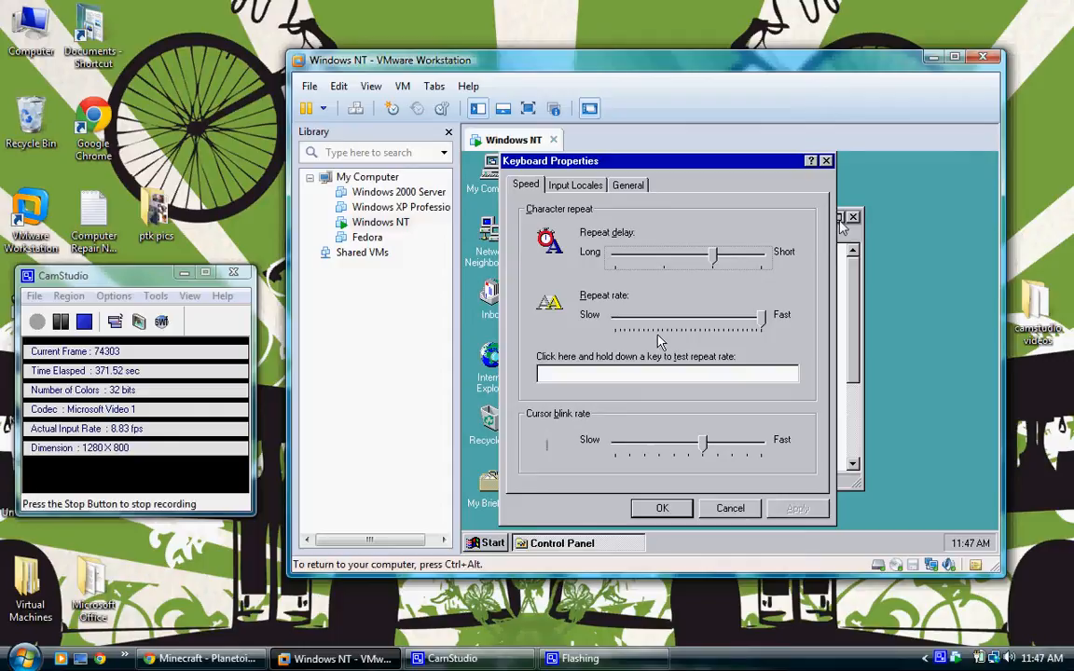
pyautogui.click(667, 372)
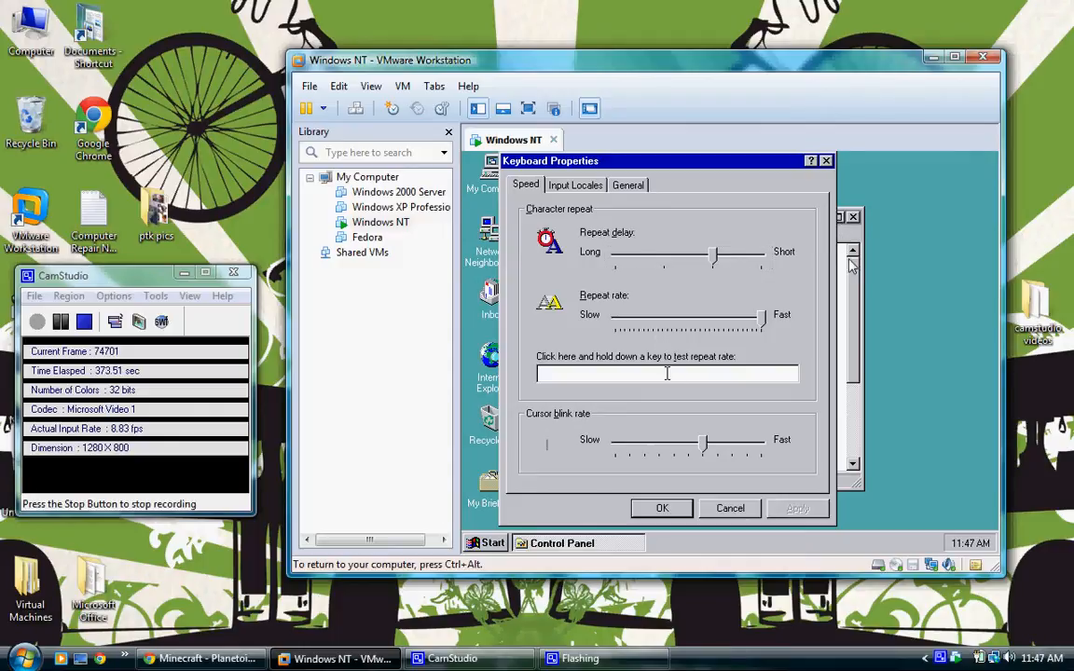
pyautogui.click(714, 256)
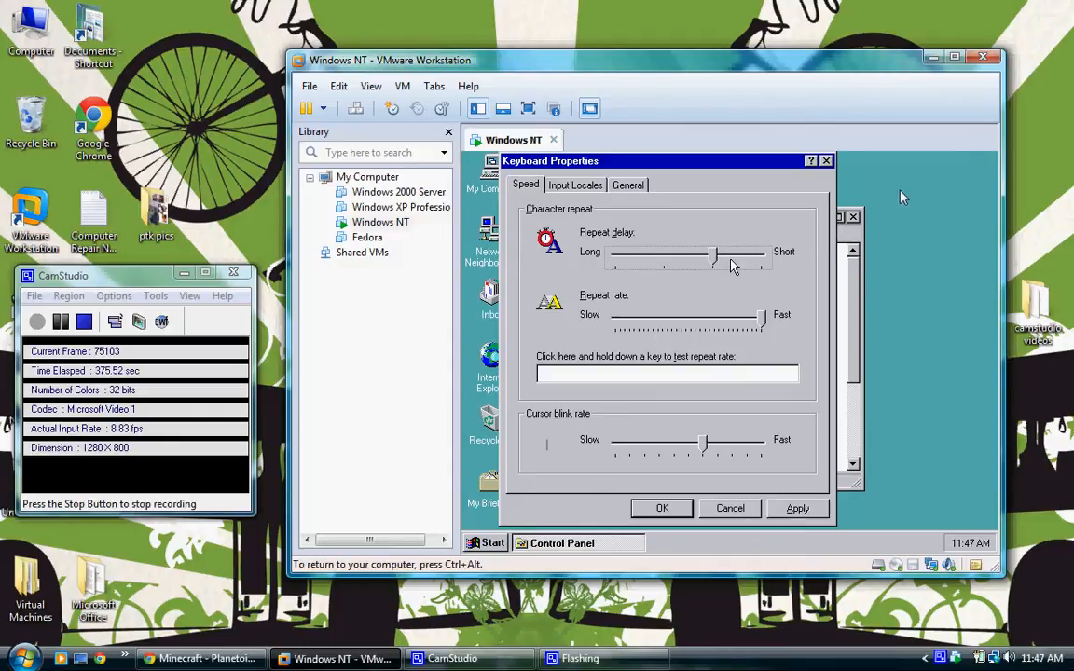
pyautogui.click(616, 371)
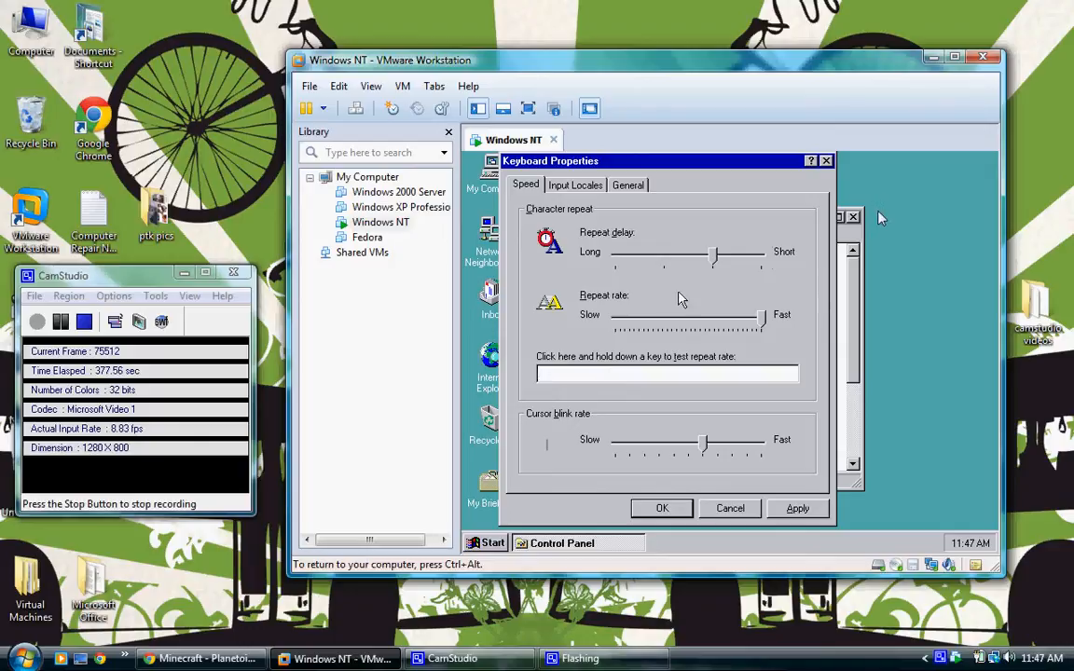
# - Set the keyboard repeat delay to the shortest, test it with a run of k characters, and clear the test field
pyautogui.moveTo(713, 257); pyautogui.dragTo(757, 262)
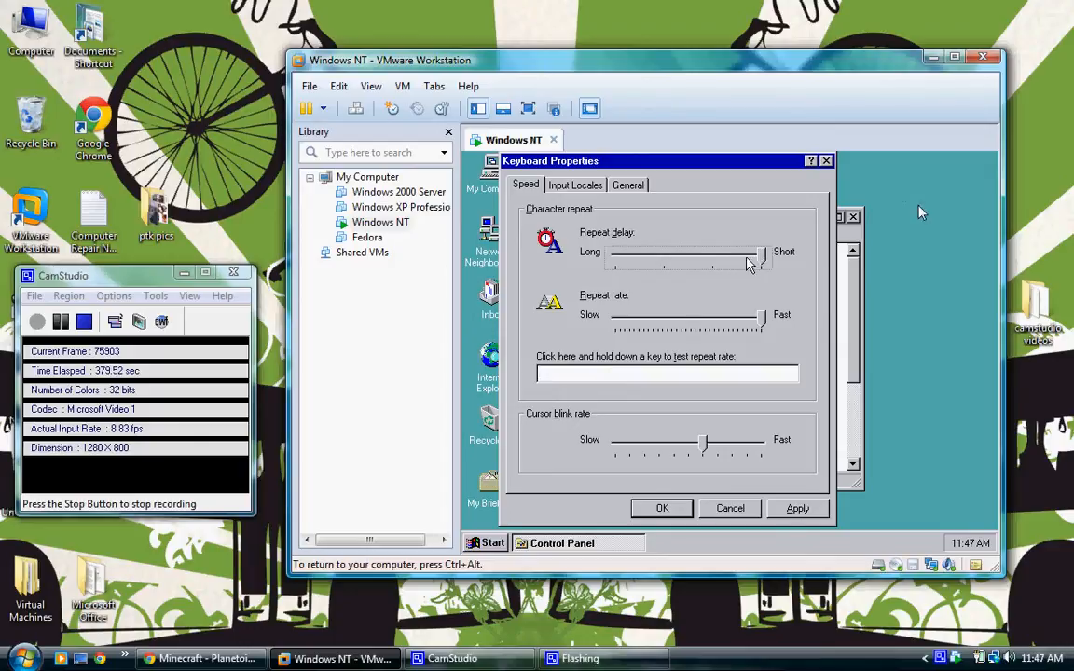
pyautogui.click(576, 373)
pyautogui.write('kkkkkkkkkkkkkkkkkkk')
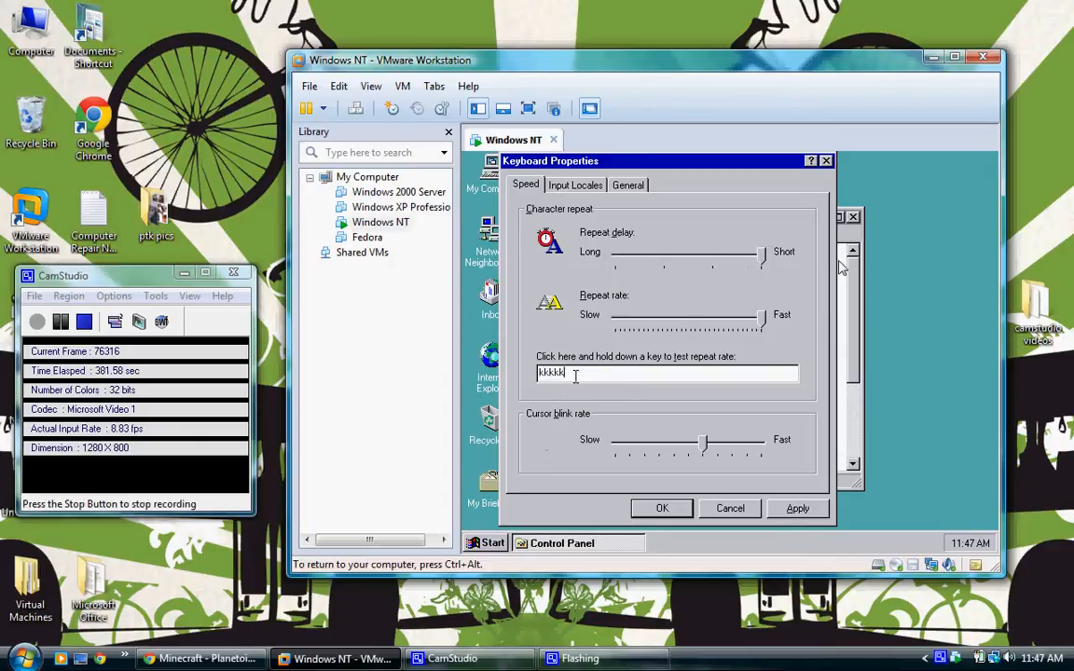
pyautogui.press('BackSpace')
pyautogui.press('BackSpace')
pyautogui.press('BackSpace')
pyautogui.press('BackSpace')
pyautogui.press('BackSpace')
pyautogui.press('BackSpace')
pyautogui.press('BackSpace')
pyautogui.press('BackSpace')
pyautogui.press('BackSpace')
pyautogui.press('BackSpace')
pyautogui.press('BackSpace')
pyautogui.press('BackSpace')
pyautogui.press('BackSpace')
pyautogui.press('BackSpace')
pyautogui.press('BackSpace')
pyautogui.press('BackSpace')
pyautogui.press('BackSpace')
pyautogui.press('BackSpace')
pyautogui.press('BackSpace')
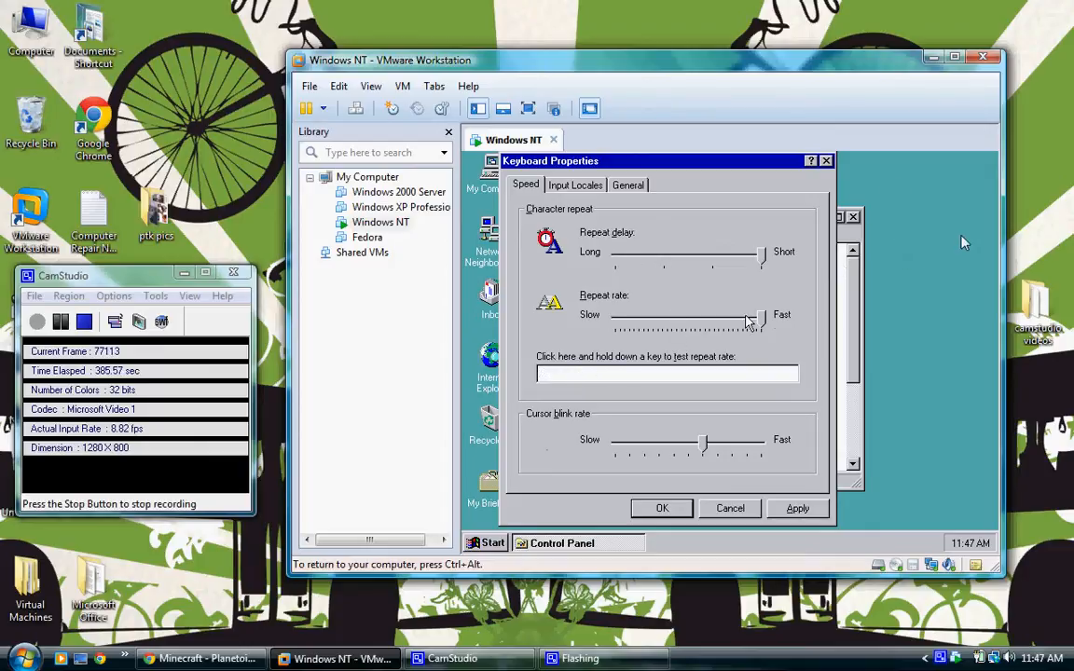
# - Lower the keyboard repeat rate to below the middle, test it with a run of k characters, and clear the test field
pyautogui.moveTo(760, 320); pyautogui.dragTo(669, 328)
pyautogui.click(593, 377)
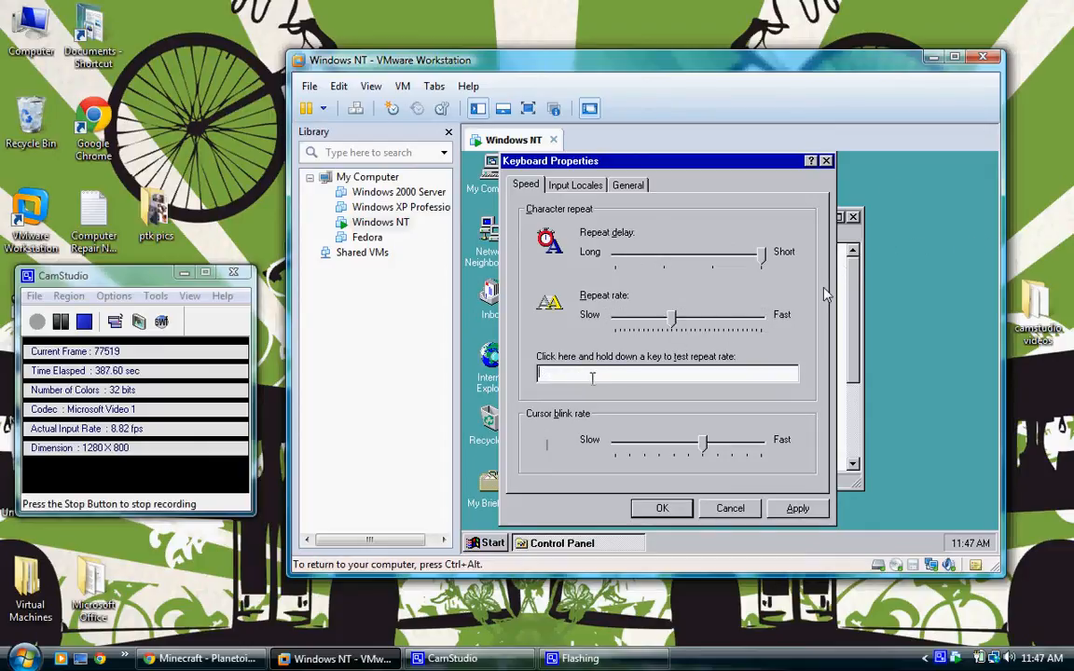
pyautogui.write('kkkkkkkkkkkkkk')
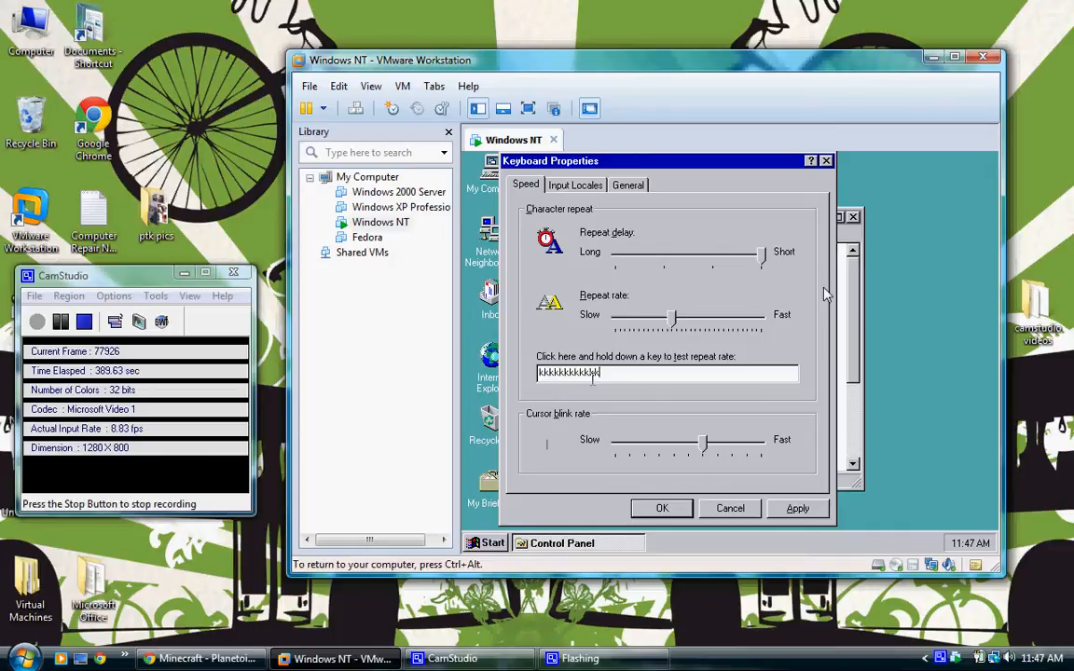
pyautogui.press('BackSpace')
pyautogui.press('BackSpace')
pyautogui.press('BackSpace')
pyautogui.press('BackSpace')
pyautogui.press('BackSpace')
pyautogui.press('BackSpace')
pyautogui.press('BackSpace')
pyautogui.press('BackSpace')
pyautogui.press('BackSpace')
pyautogui.press('BackSpace')
pyautogui.press('BackSpace')
pyautogui.press('BackSpace')
pyautogui.press('BackSpace')
pyautogui.press('BackSpace')
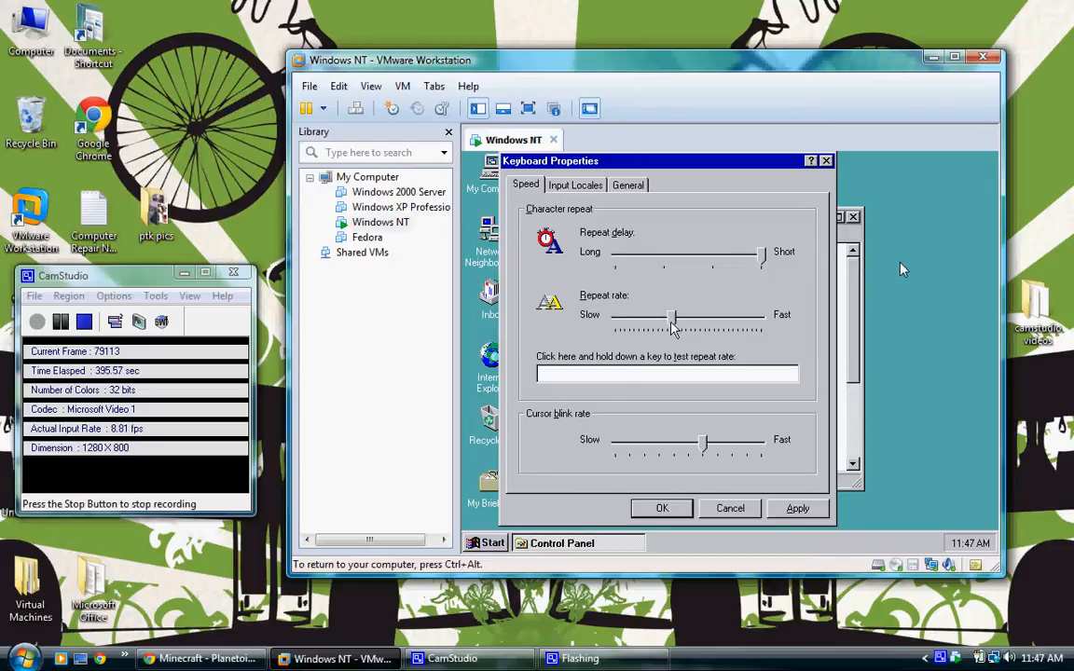
# - Set both the keyboard repeat rate and the cursor blink rate to the fastest setting
pyautogui.moveTo(672, 317); pyautogui.dragTo(763, 318)
pyautogui.moveTo(704, 444); pyautogui.dragTo(762, 445)
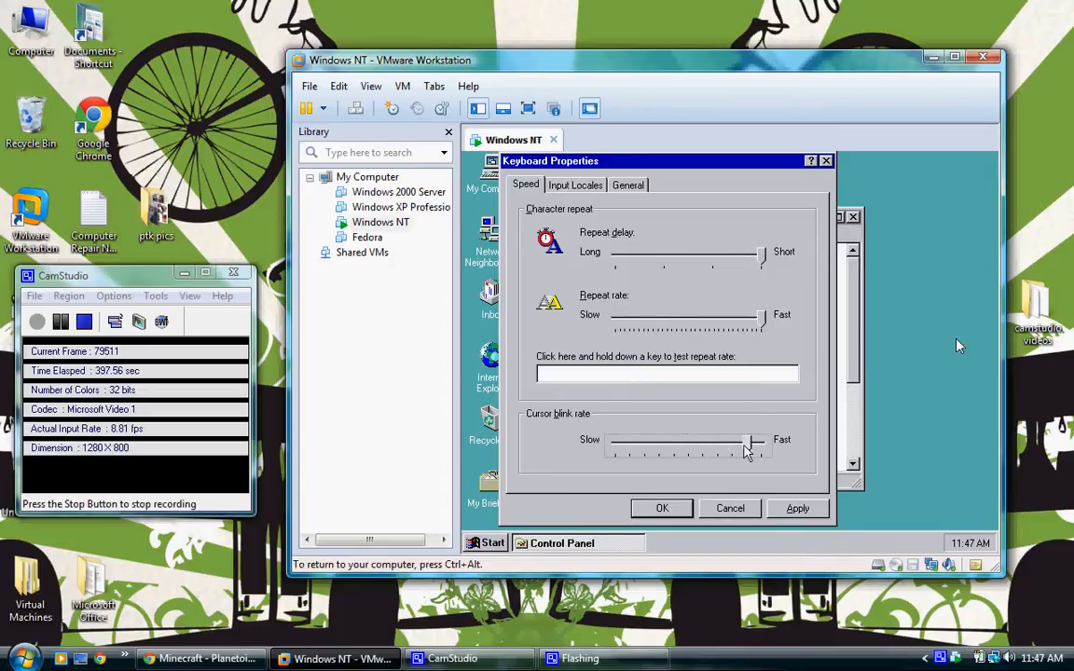
pyautogui.click(699, 375)
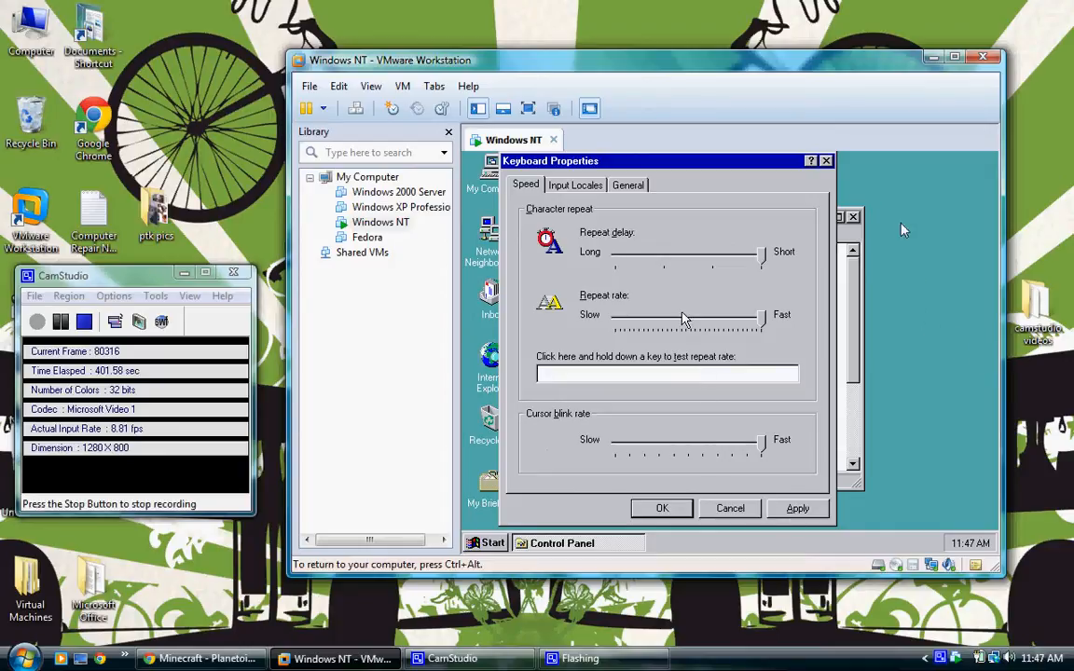
# - View the installed input locales and the keyboard type, and accept the Keyboard properties
pyautogui.click(583, 186)
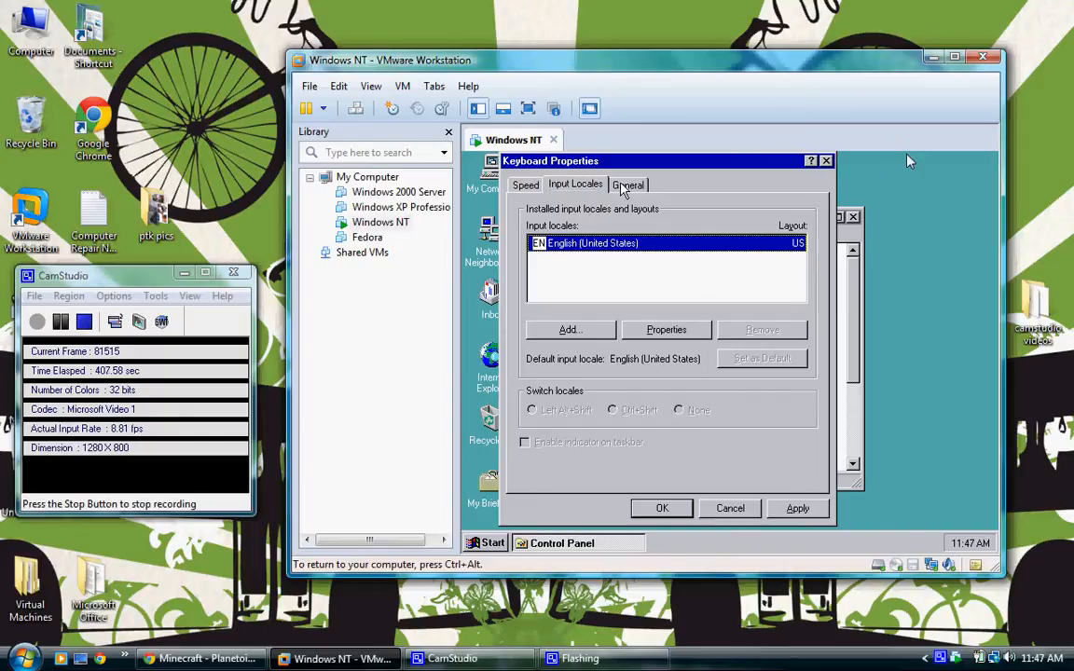
pyautogui.click(625, 185)
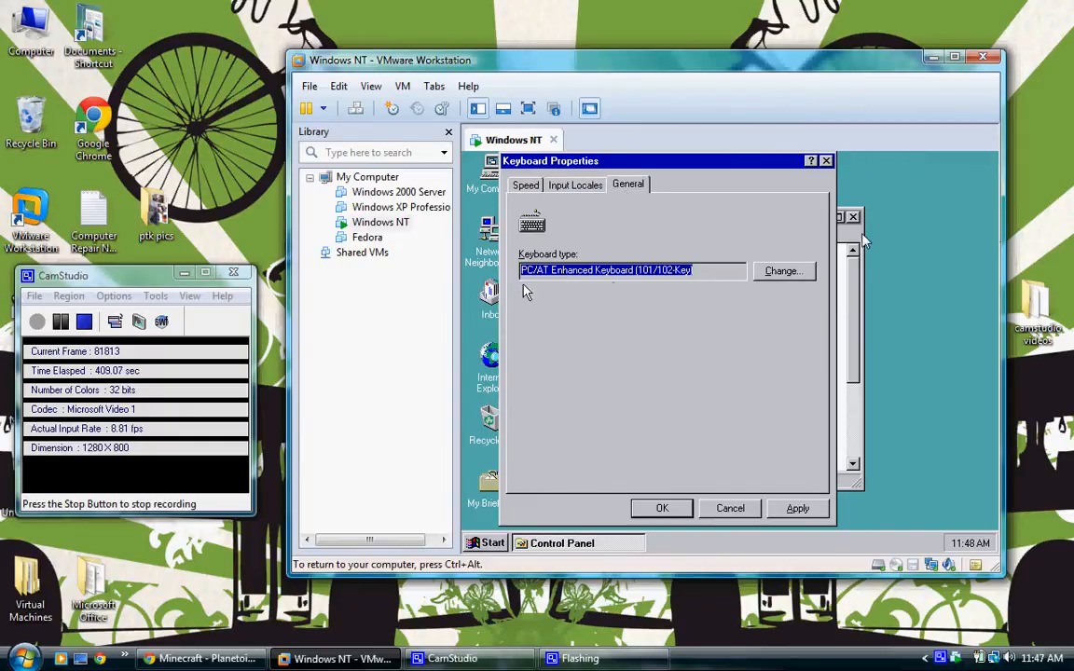
pyautogui.click(673, 511)
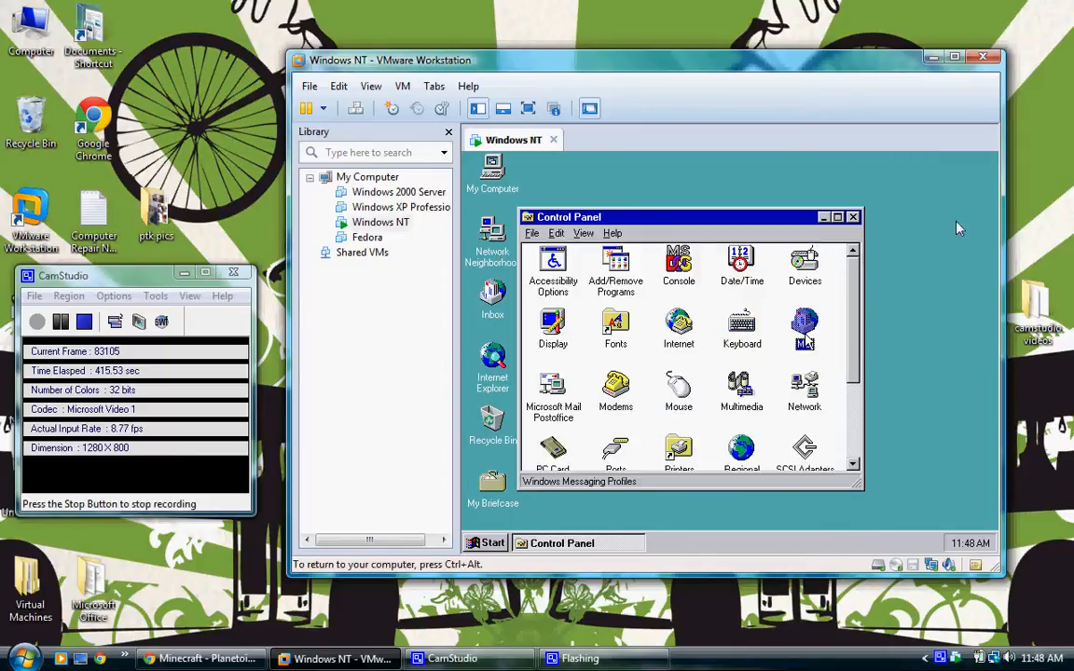
# - View the Mail profiles and close them, open Microsoft Mail Postoffice, and open Modems, cancelling the new modem installation
pyautogui.doubleClick(806, 343)
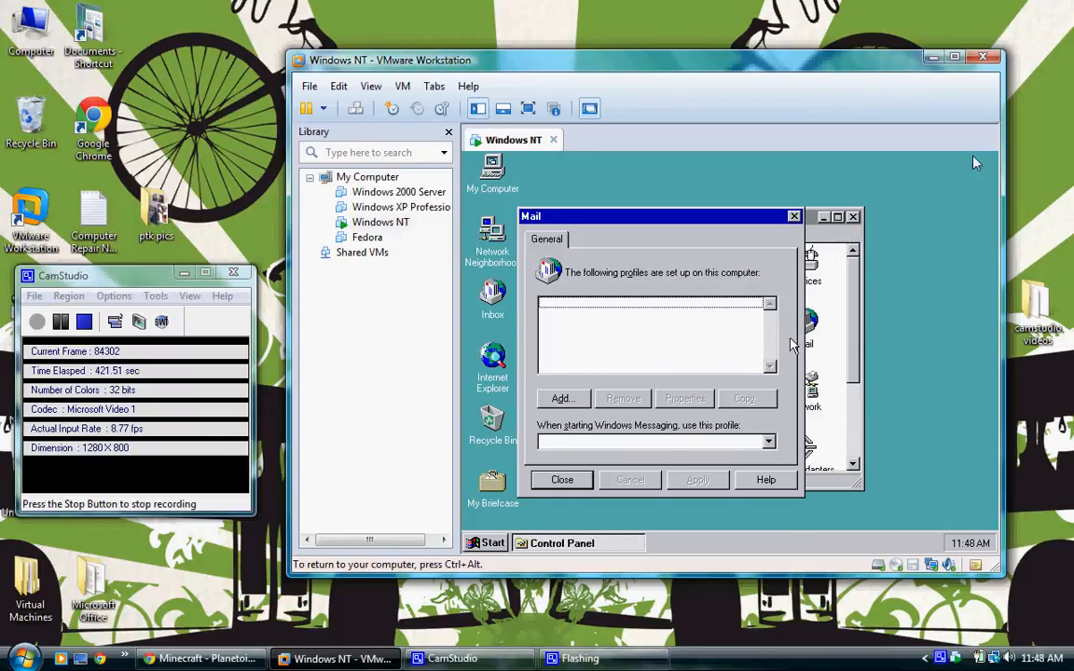
pyautogui.click(795, 217)
pyautogui.doubleClick(560, 399)
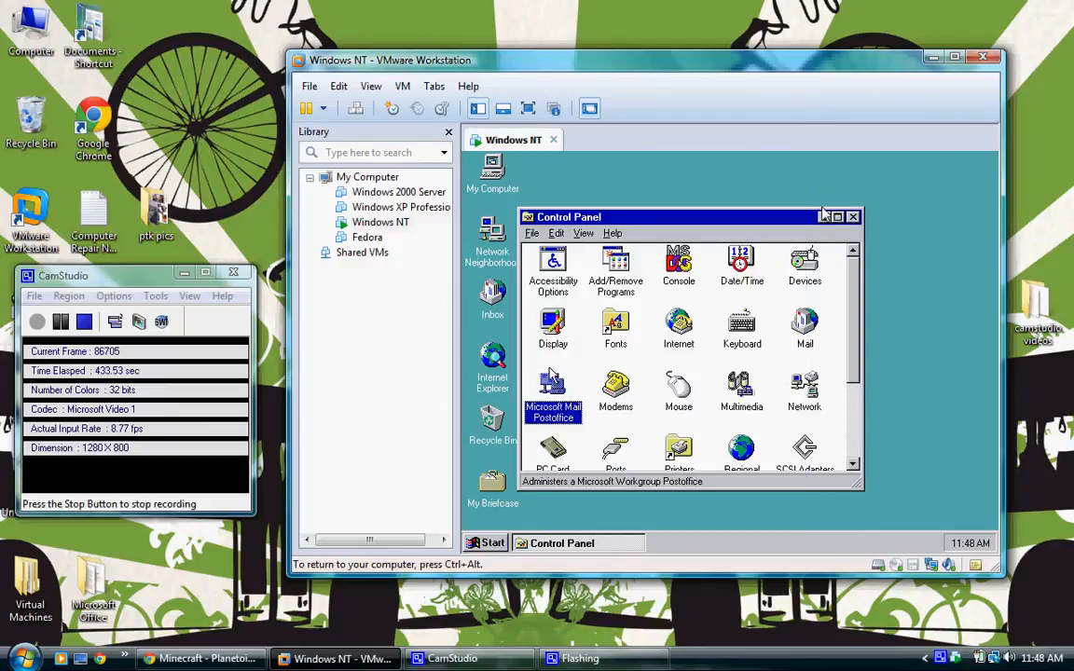
pyautogui.doubleClick(618, 390)
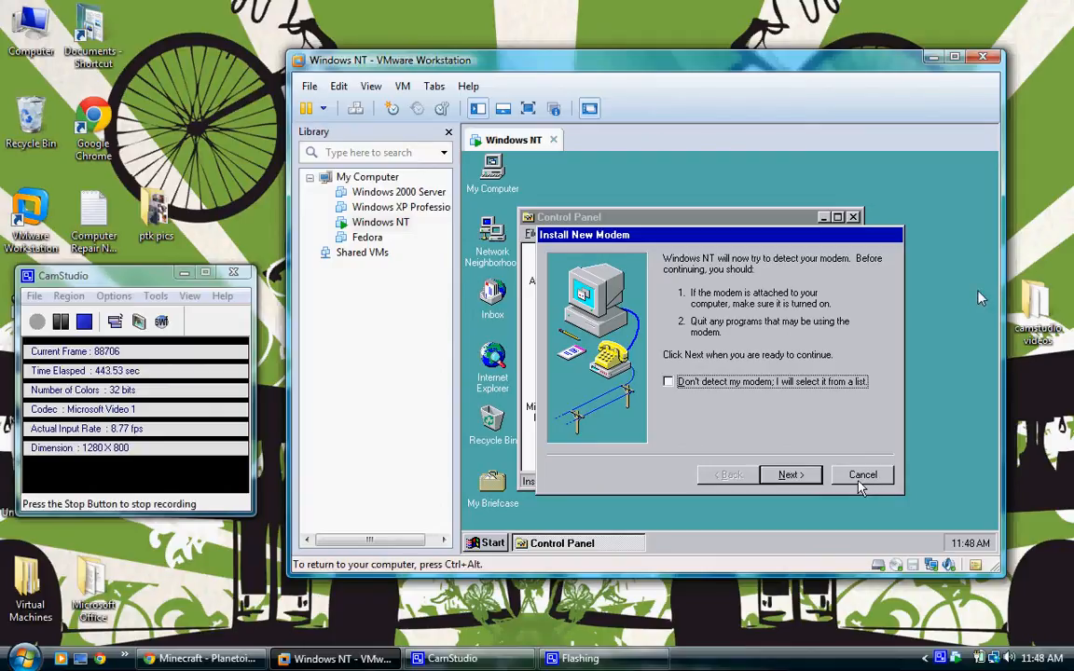
pyautogui.click(860, 477)
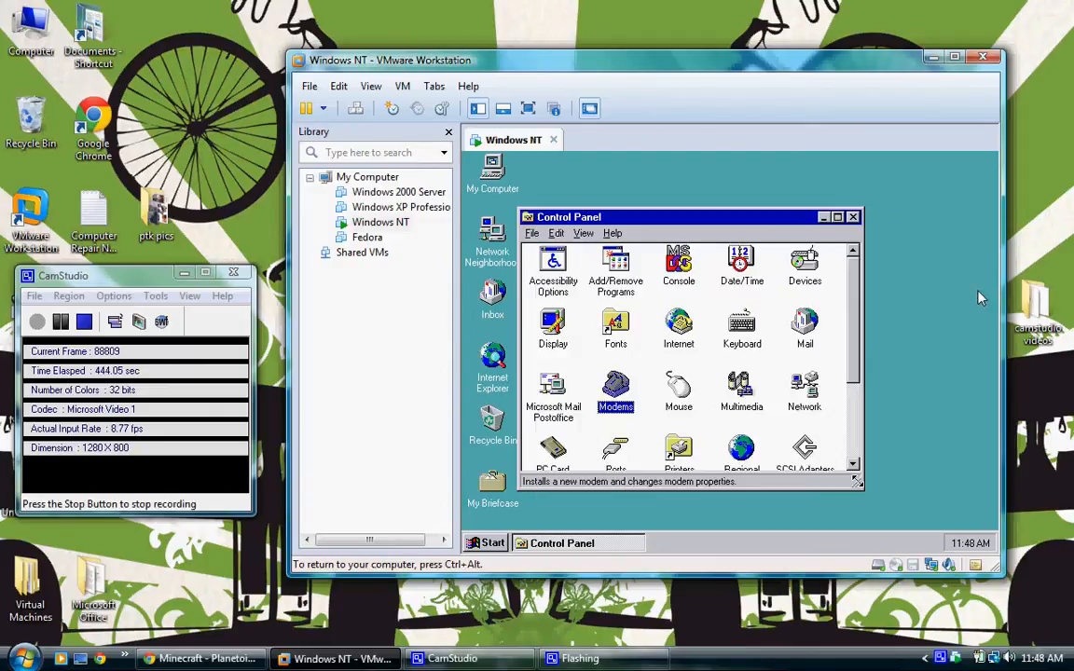
# - Open the Mouse properties and try the left-handed button configuration before restoring right-handed
pyautogui.doubleClick(679, 390)
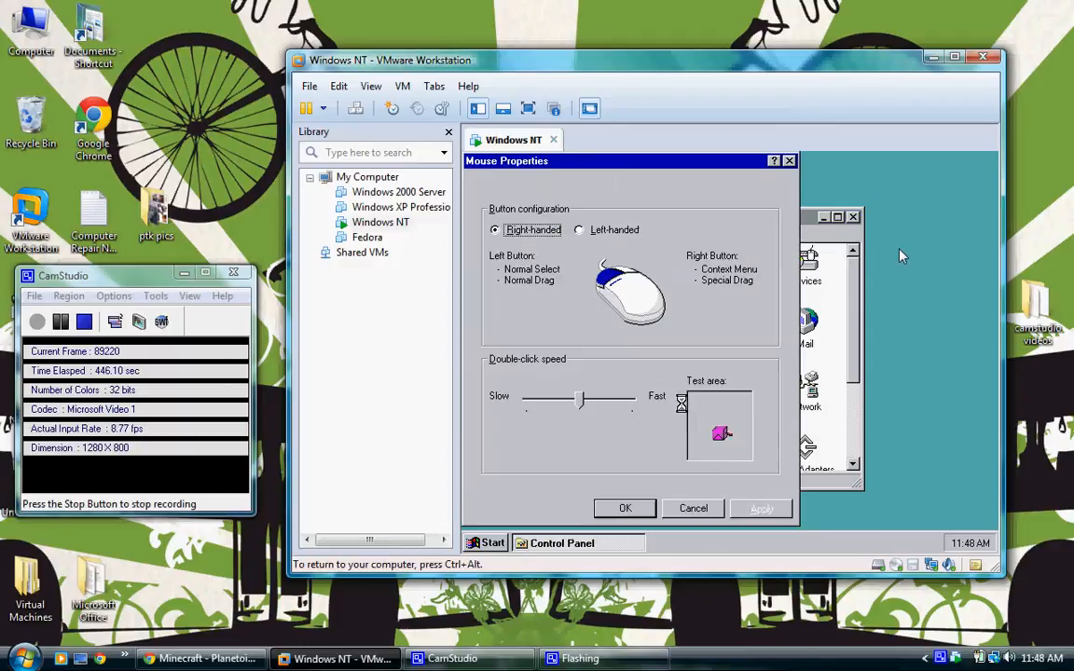
pyautogui.click(580, 230)
pyautogui.click(495, 230)
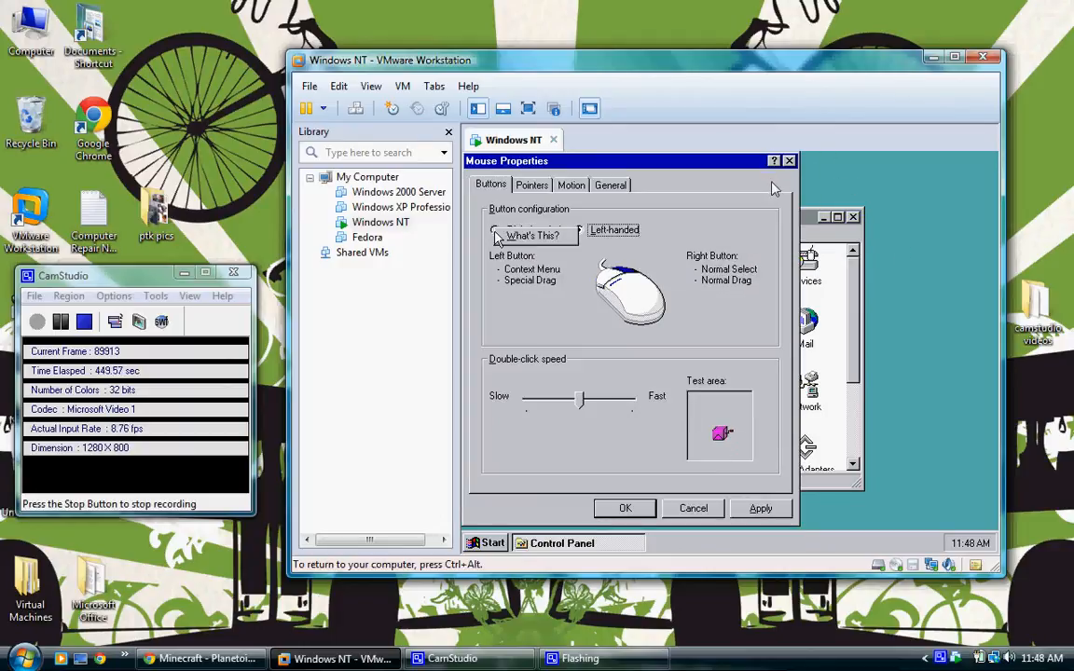
pyautogui.click(495, 231)
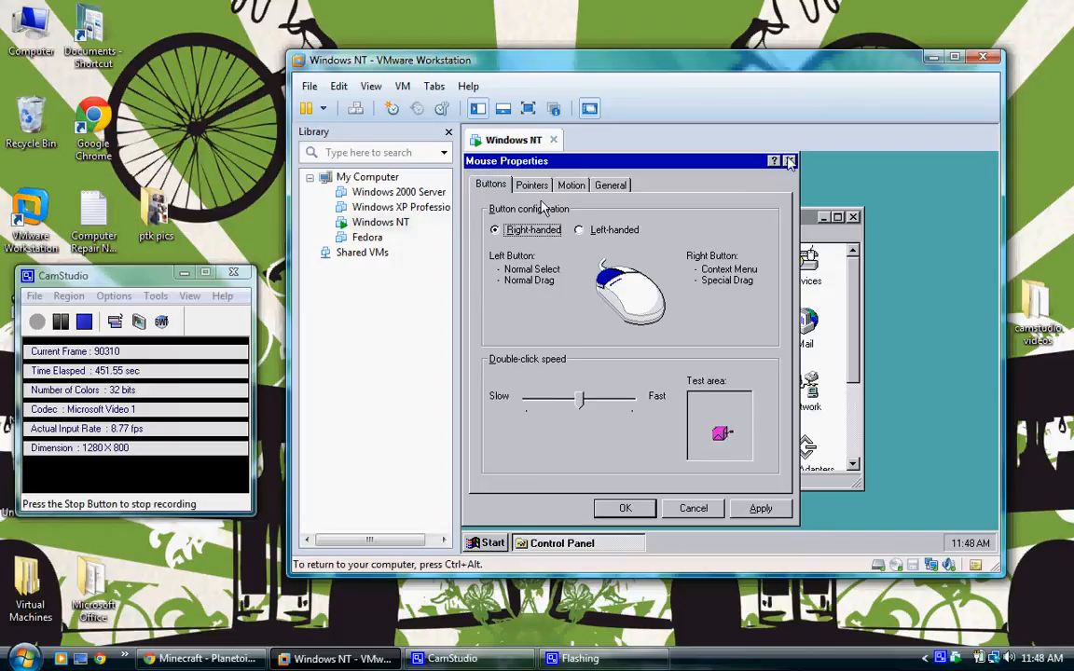
# - View the mouse pointer, motion and general settings, close the Mouse properties, and open Multimedia
pyautogui.click(533, 187)
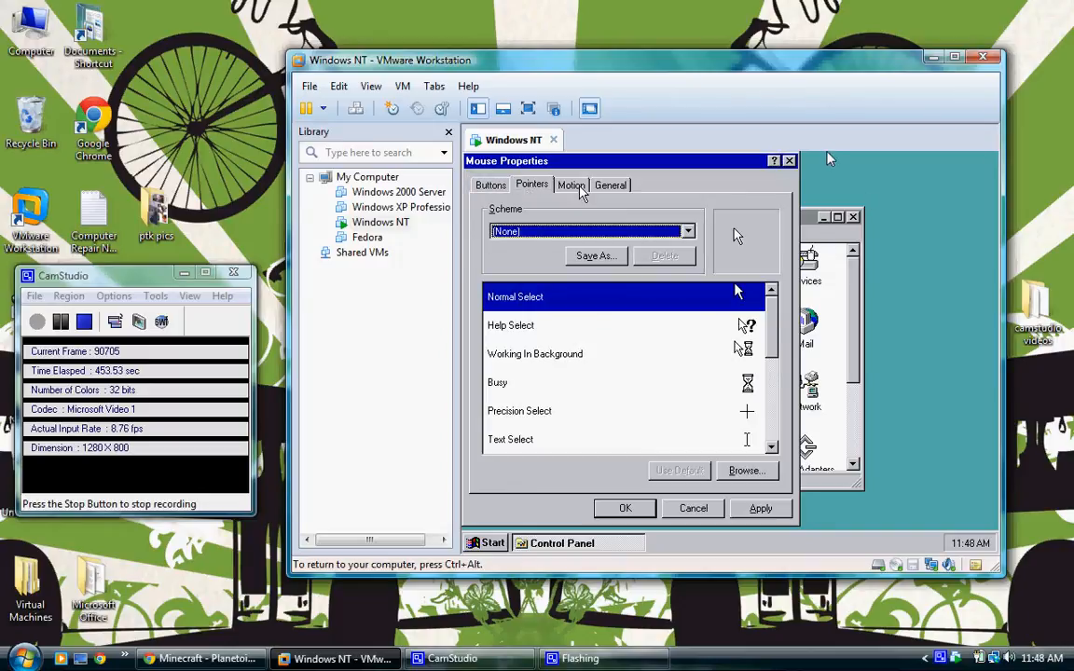
pyautogui.click(571, 184)
pyautogui.click(612, 186)
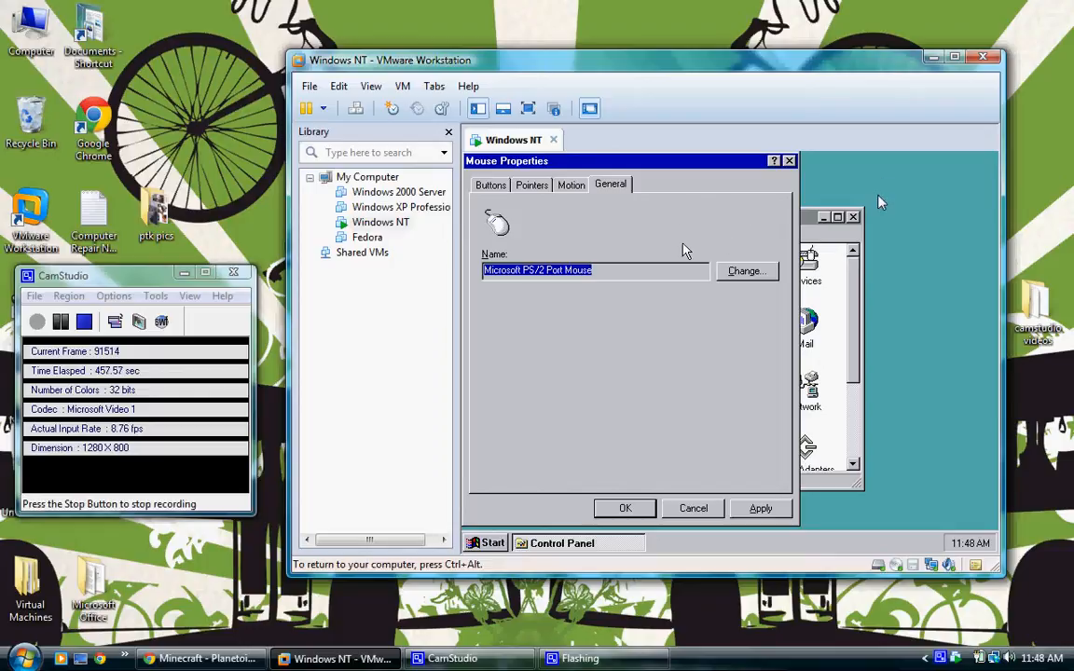
pyautogui.click(789, 162)
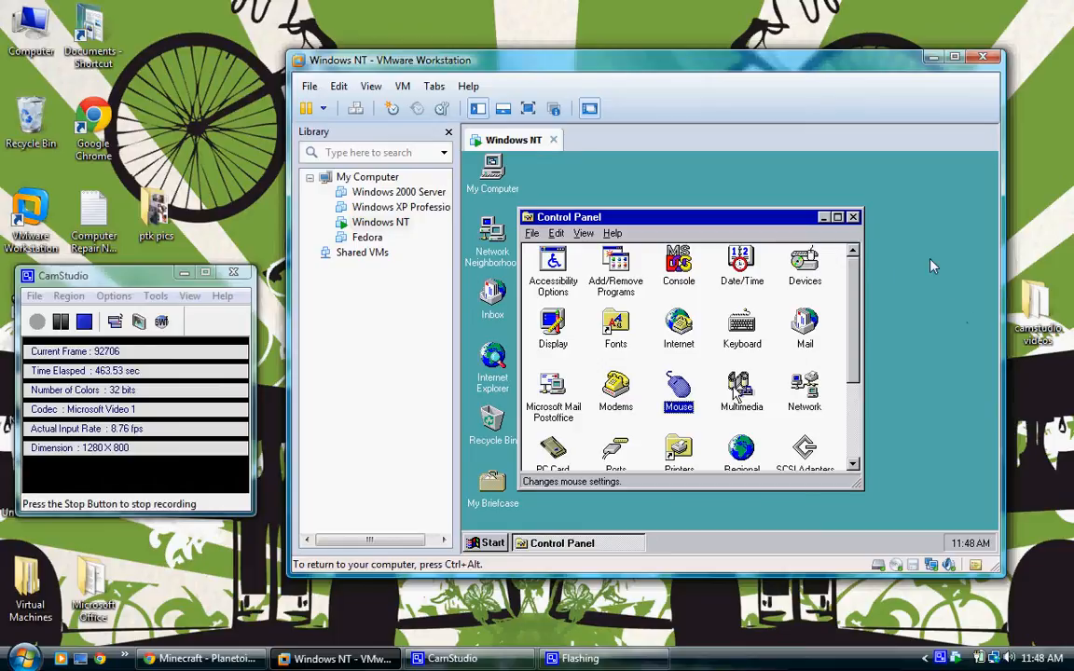
pyautogui.doubleClick(739, 390)
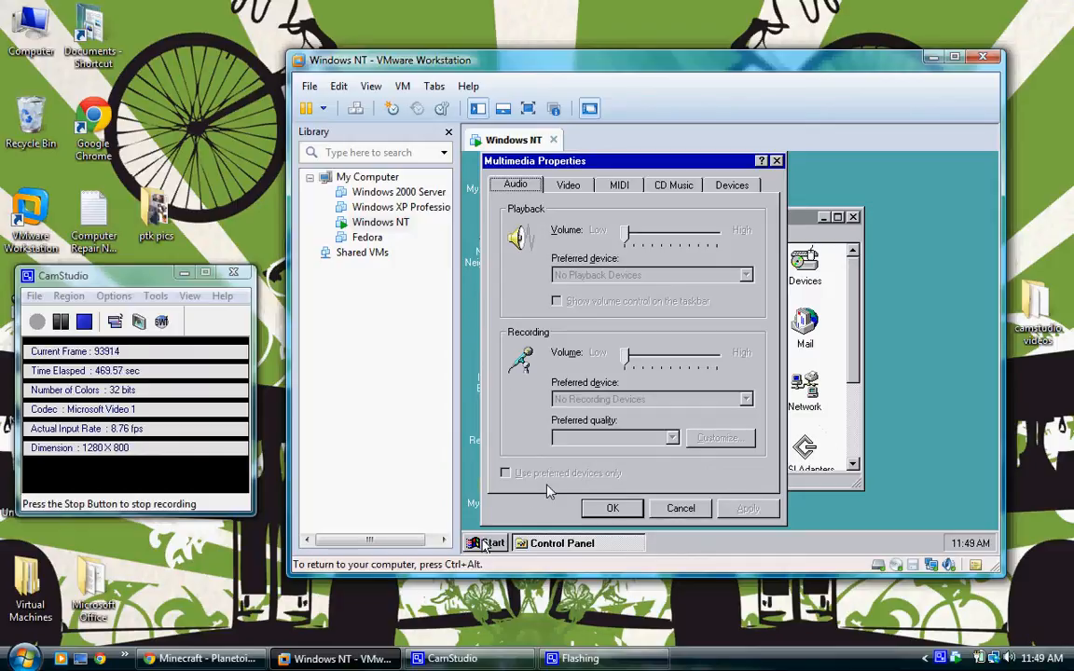
# - Switch to Chrome, pause and mute the playing YouTube video, and return to VMware Workstation
pyautogui.hotkey('ctrl', 'alt')
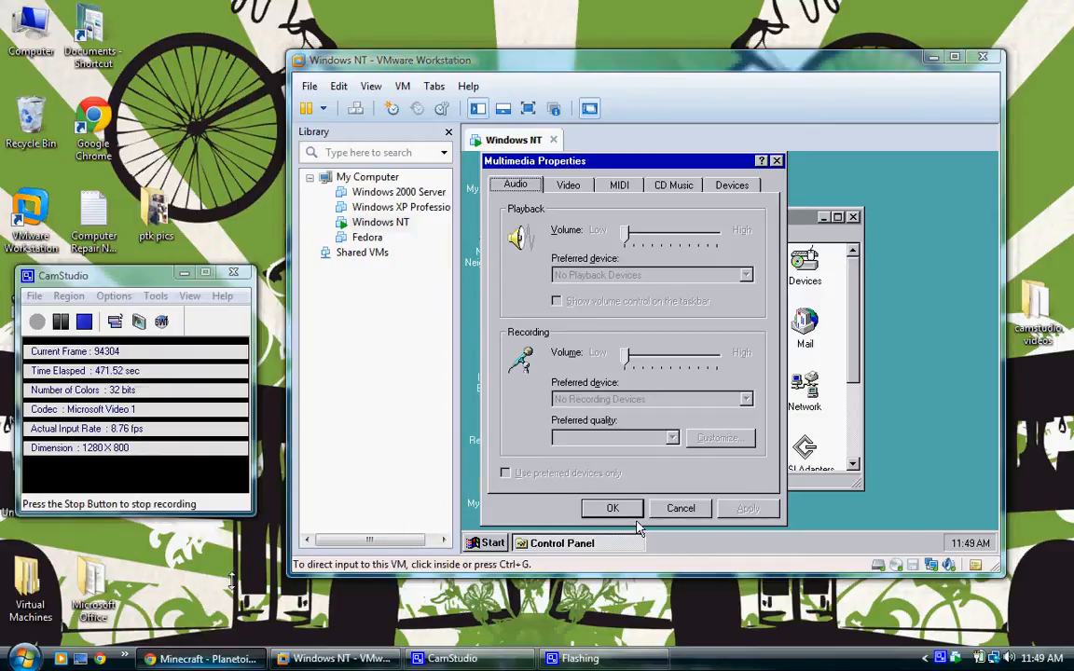
pyautogui.hotkey('alt', 'Tab')
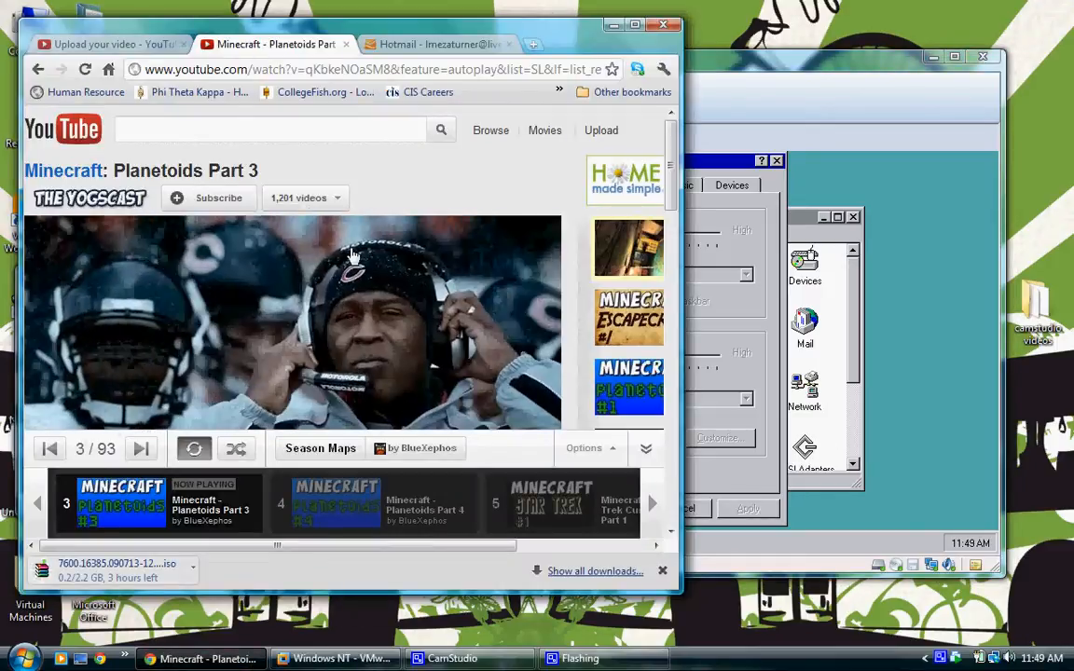
pyautogui.scroll(-3, 644, 240)
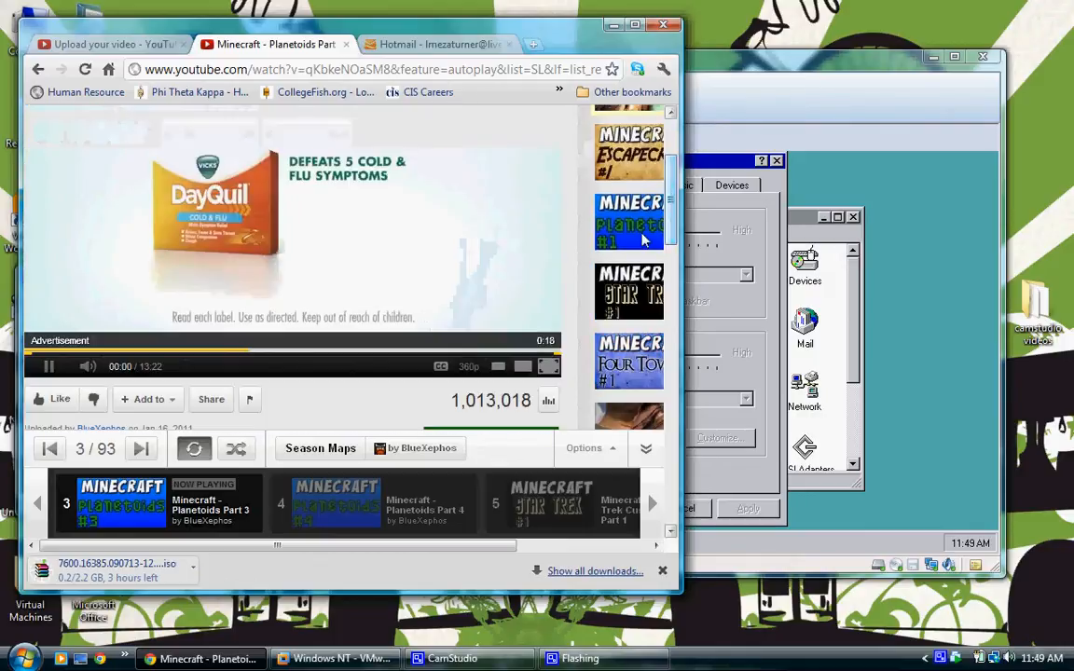
pyautogui.click(47, 368)
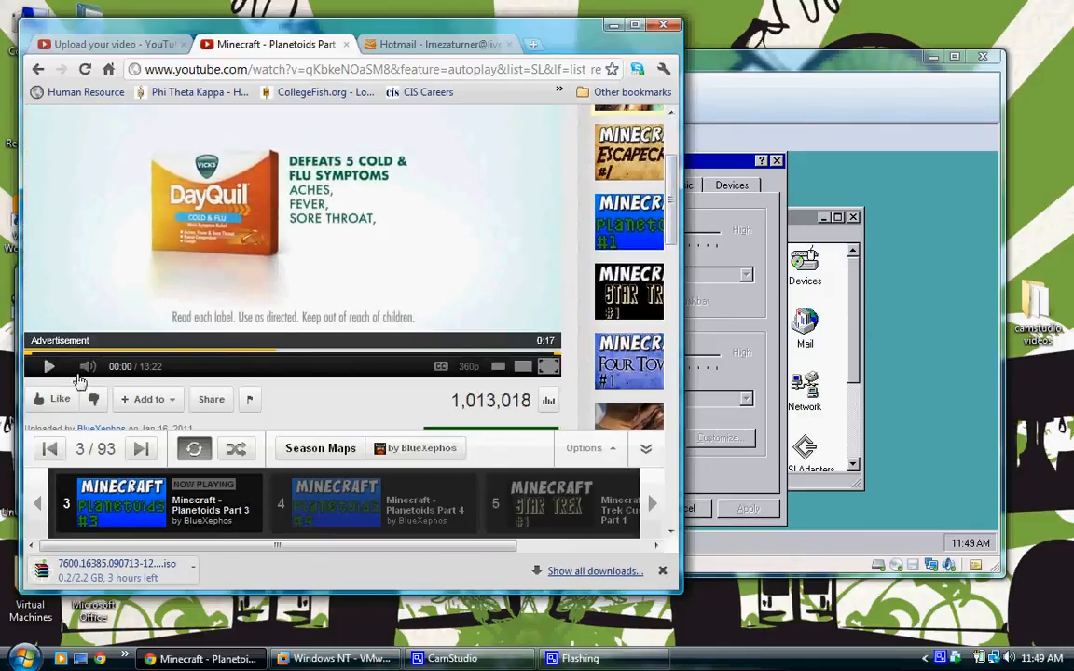
pyautogui.click(690, 322)
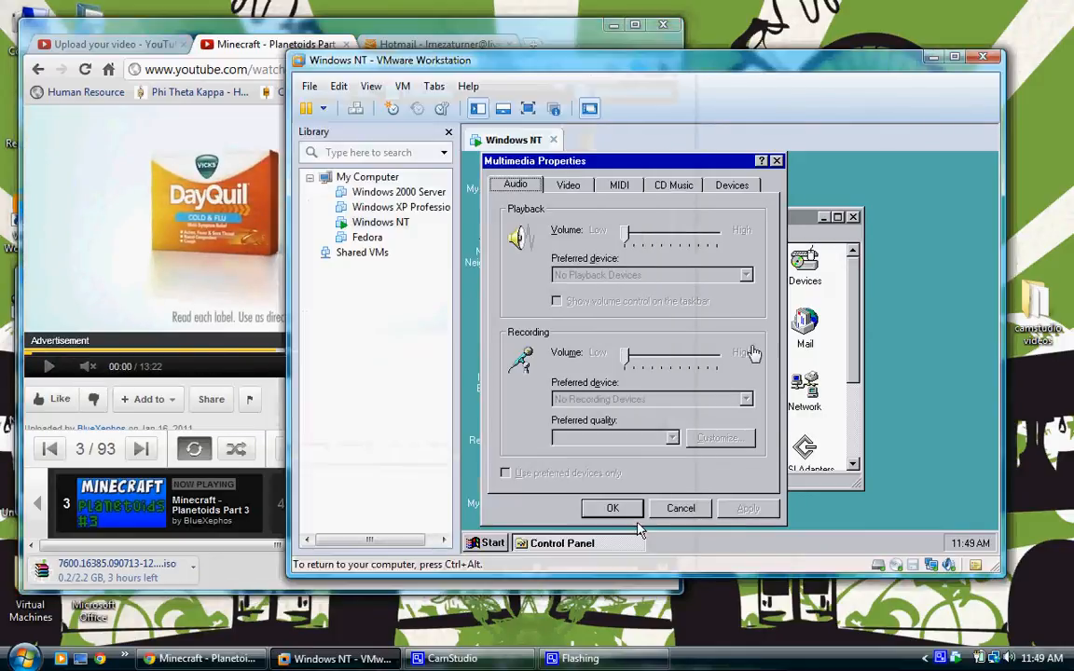
# - Close and reopen the Multimedia properties, and compare the Full screen and Window options for showing video
pyautogui.click(623, 509)
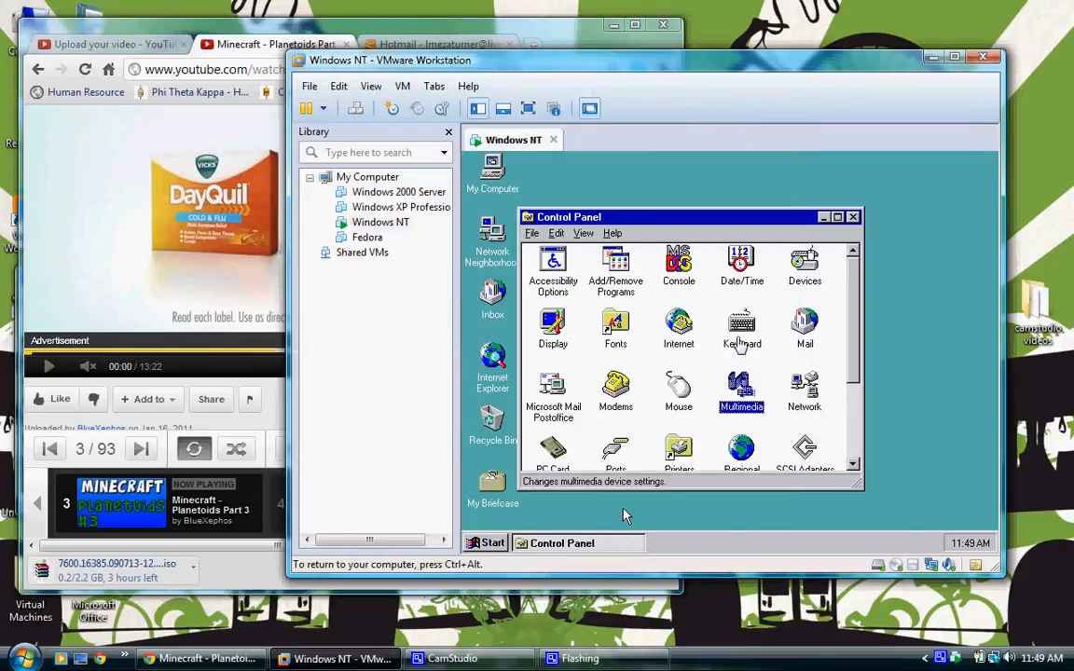
pyautogui.doubleClick(751, 396)
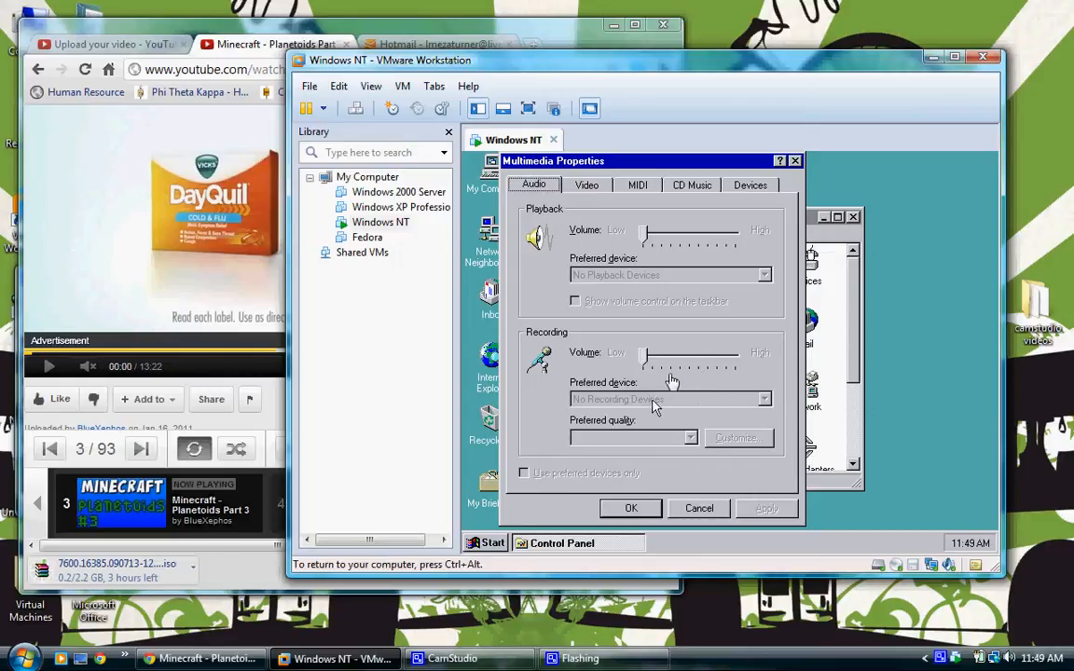
pyautogui.click(601, 191)
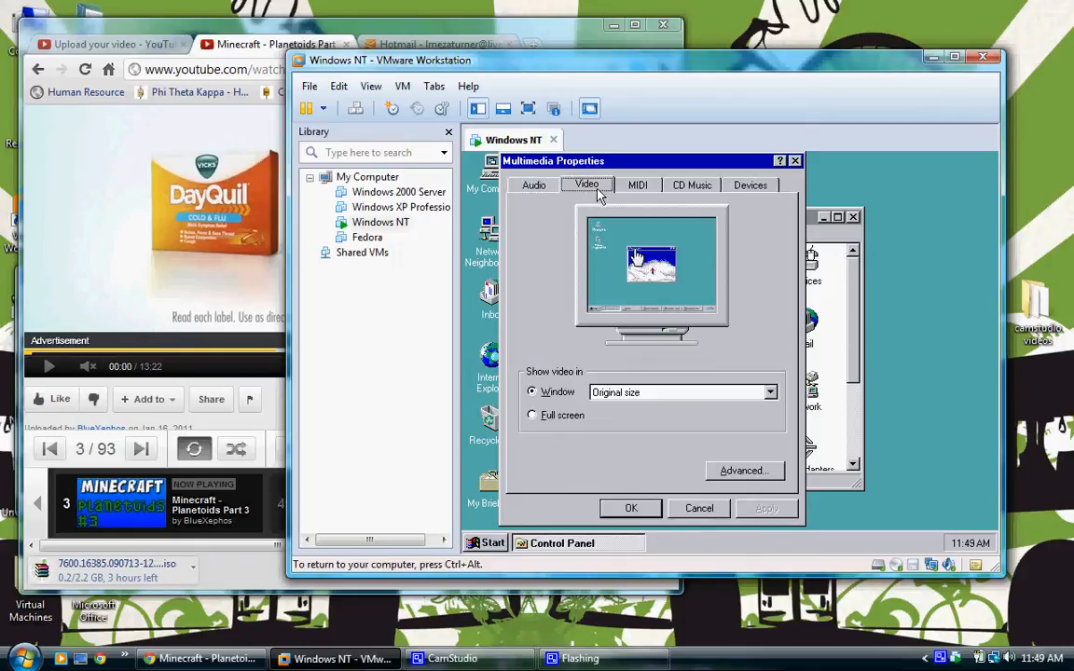
pyautogui.click(573, 417)
pyautogui.click(532, 391)
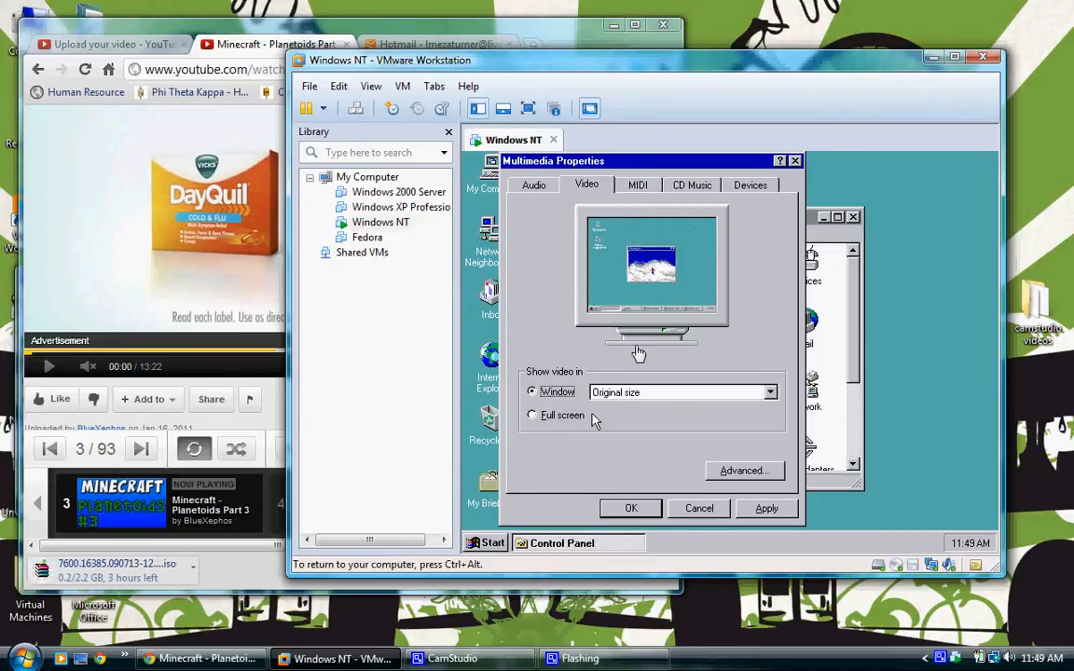
pyautogui.click(558, 415)
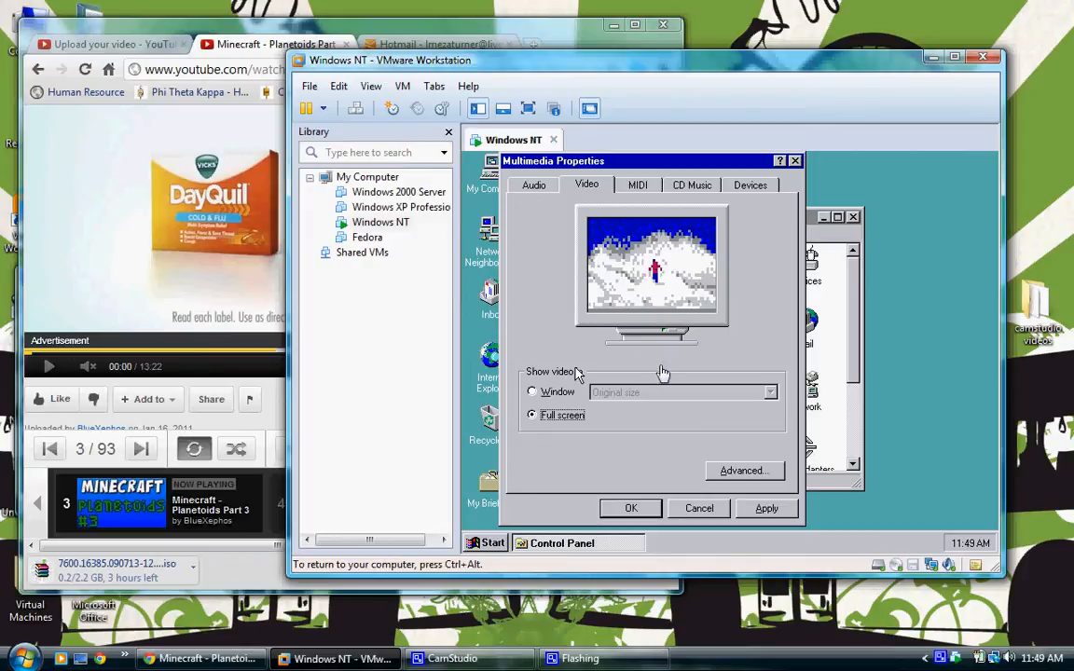
pyautogui.press('Up')
# - View the MIDI, CD music and device settings, expand and collapse Media Control Devices and Video Compression Codecs, and close the Multimedia properties
pyautogui.click(640, 185)
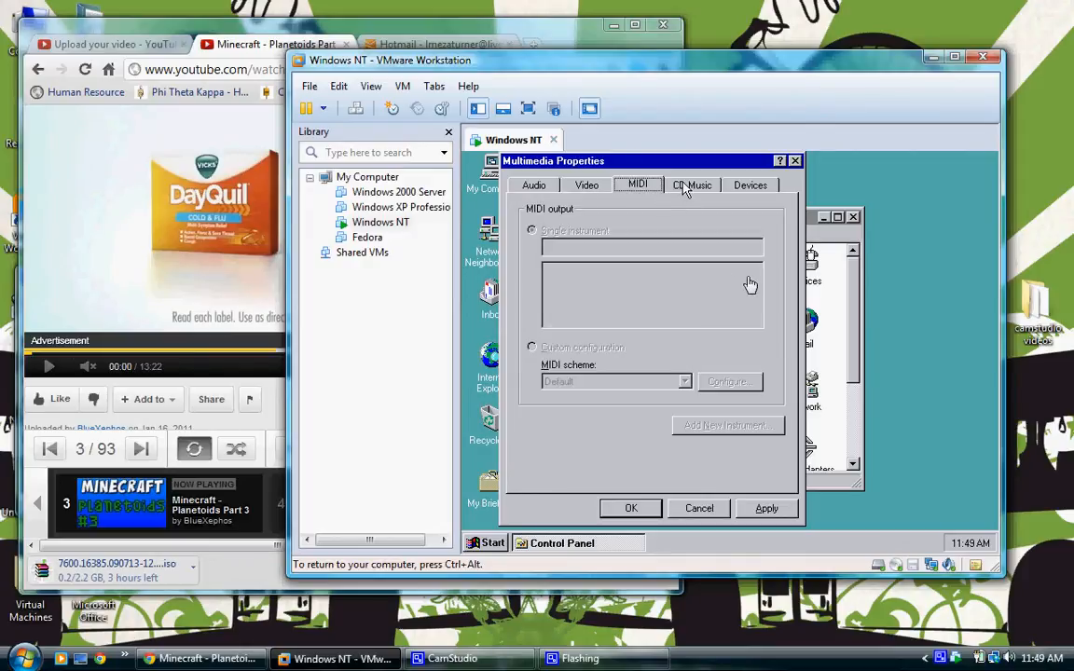
pyautogui.click(690, 186)
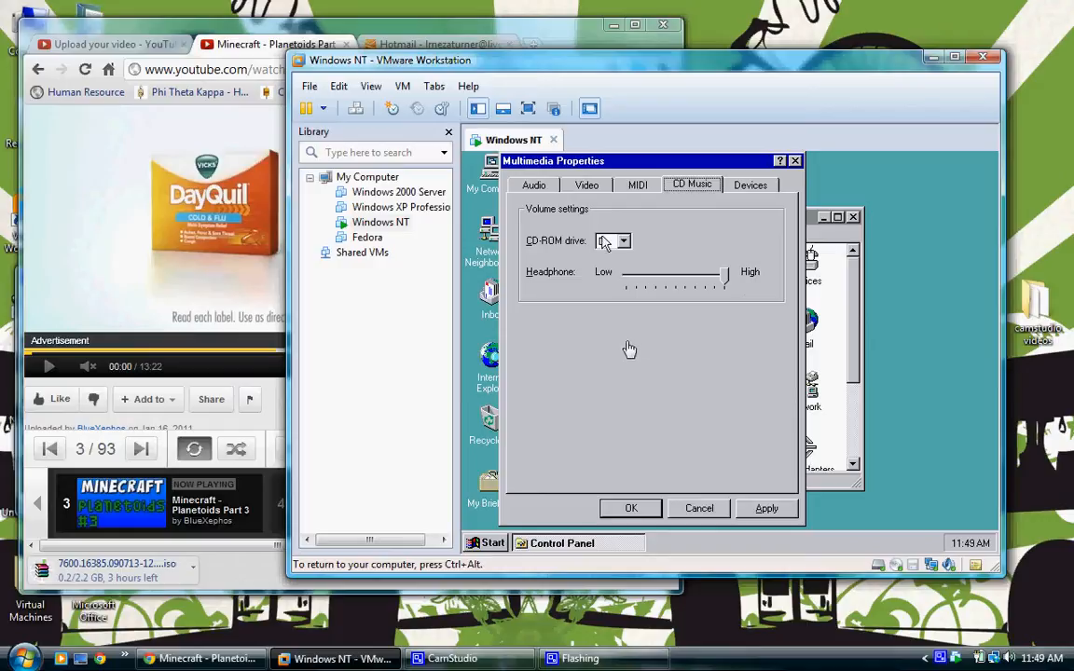
pyautogui.click(755, 186)
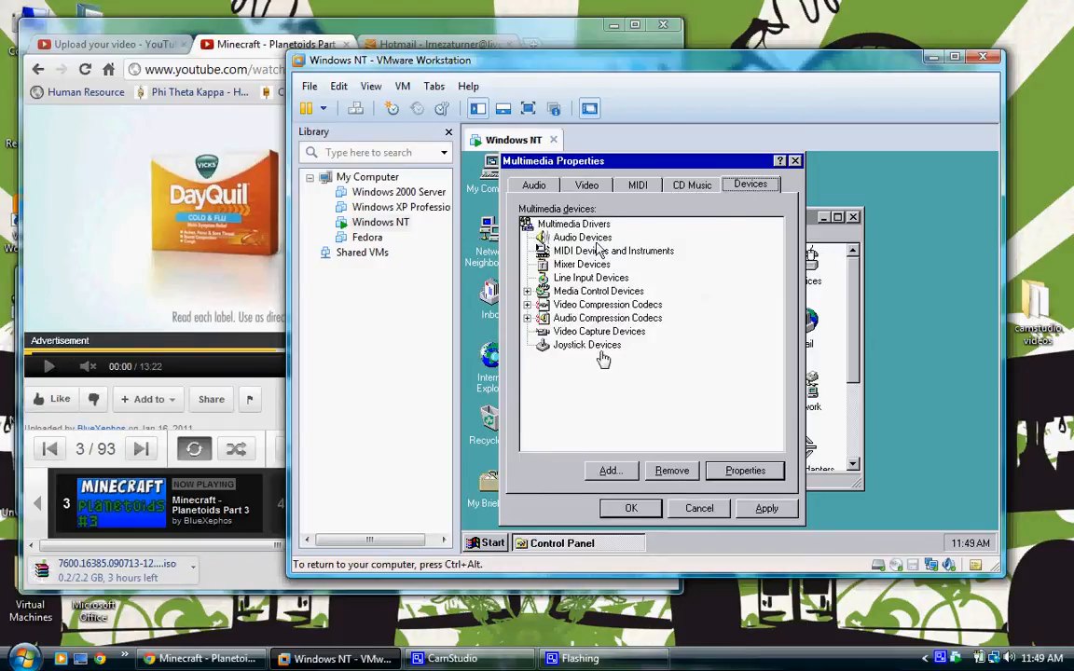
pyautogui.click(527, 292)
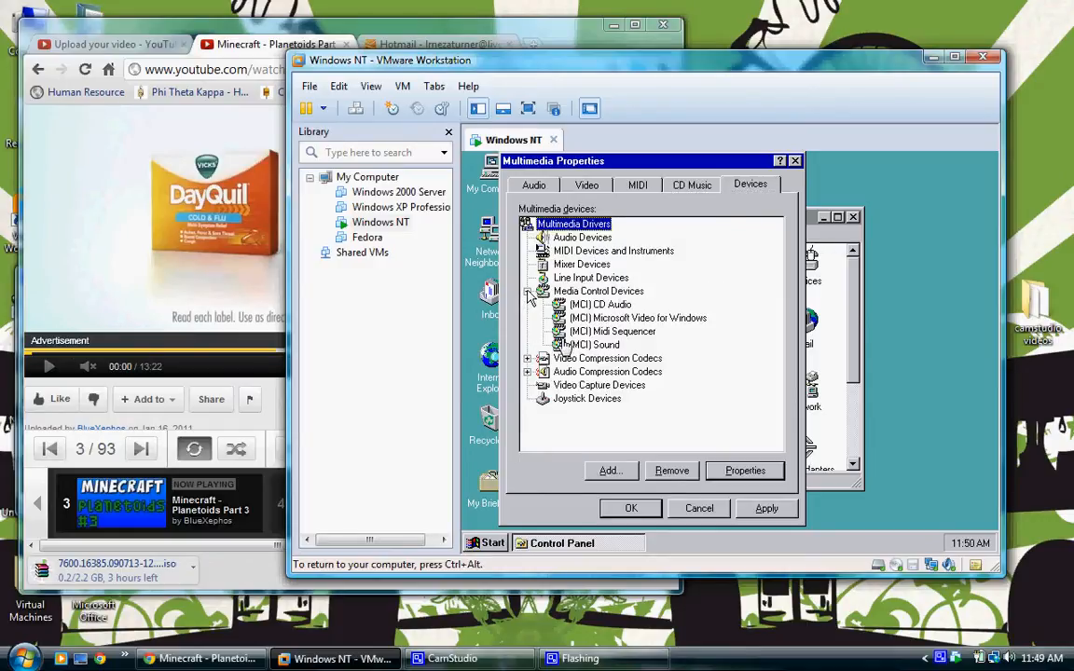
pyautogui.click(527, 291)
pyautogui.click(527, 304)
pyautogui.click(527, 304)
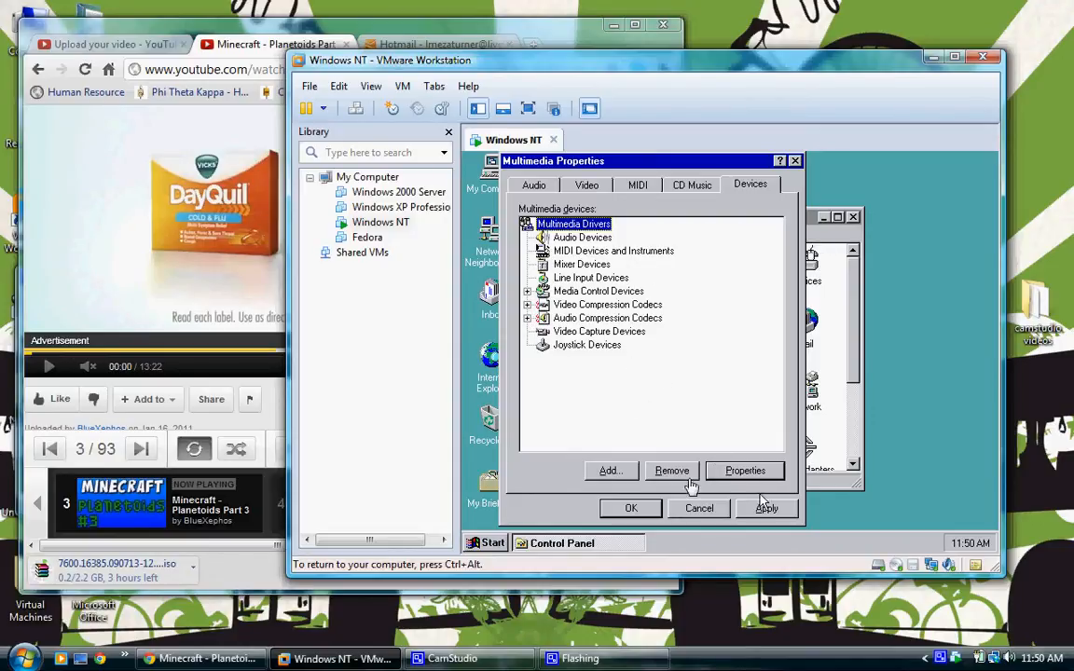
pyautogui.click(630, 508)
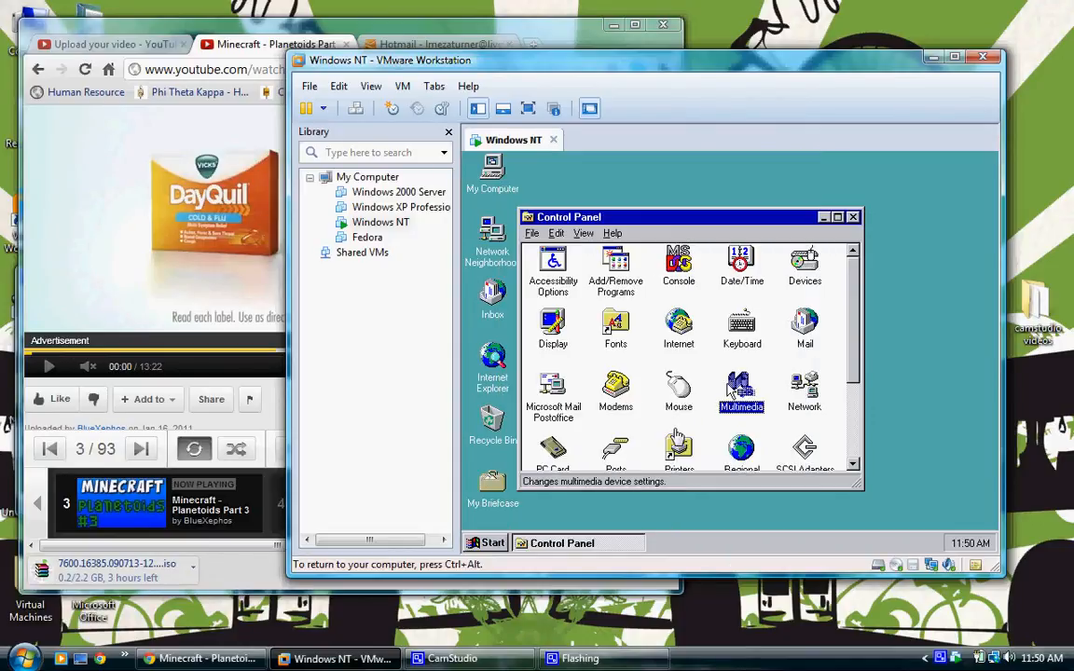
# - View the Network identification, services, protocols, adapters and bindings settings, and close the Network dialog
pyautogui.click(801, 401)
pyautogui.doubleClick(801, 400)
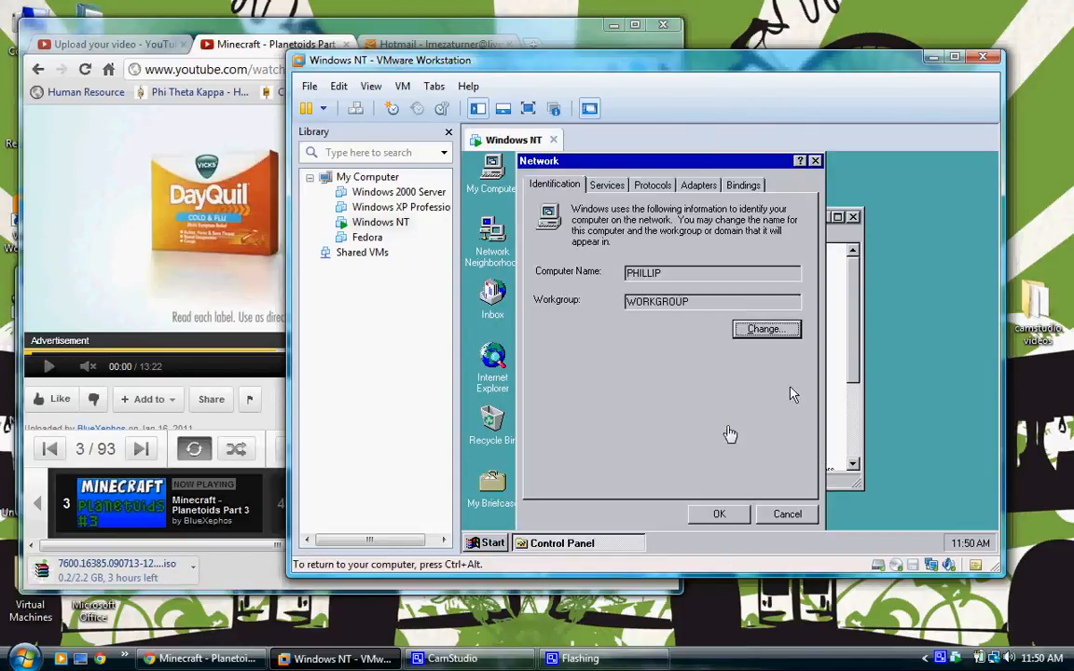
pyautogui.click(616, 187)
pyautogui.click(652, 185)
pyautogui.click(607, 185)
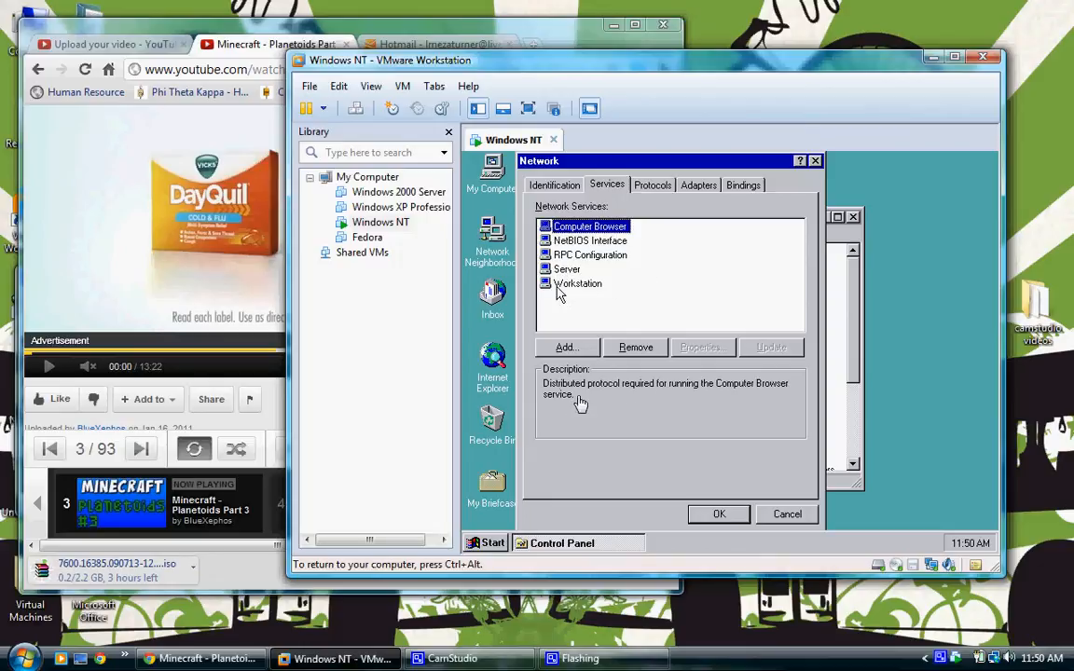
pyautogui.click(653, 185)
pyautogui.click(698, 185)
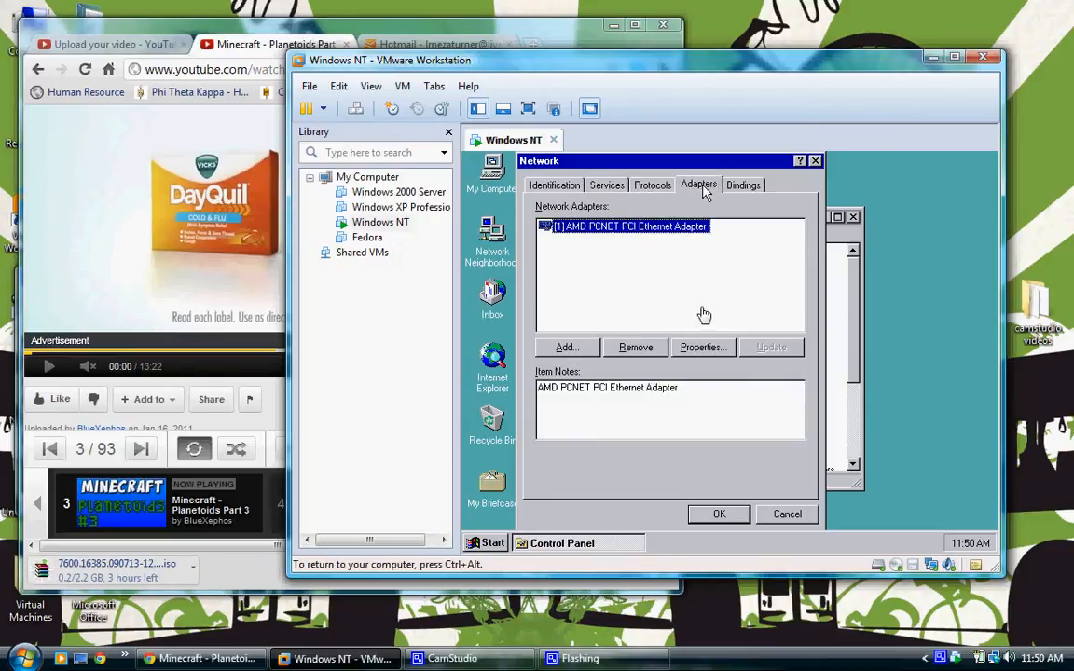
pyautogui.click(744, 185)
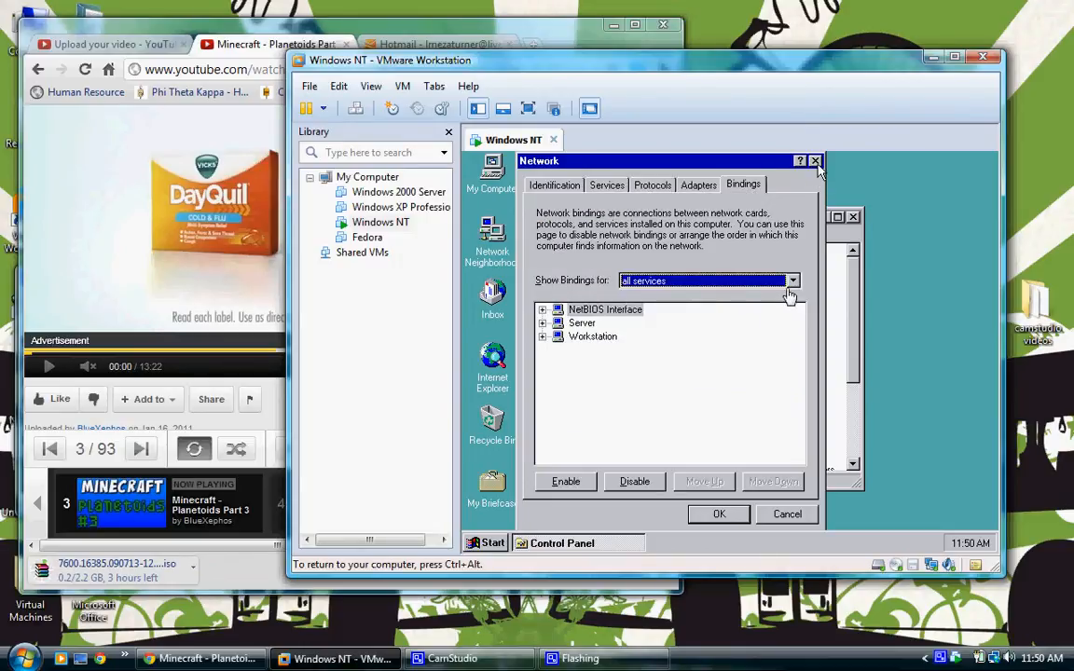
pyautogui.click(653, 184)
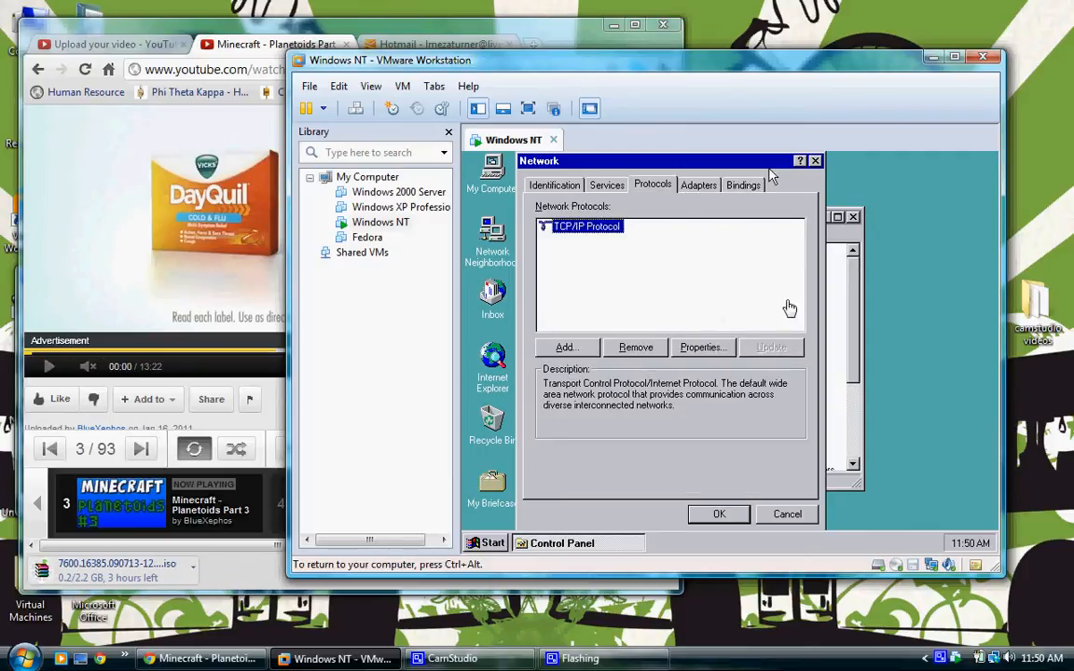
pyautogui.click(816, 161)
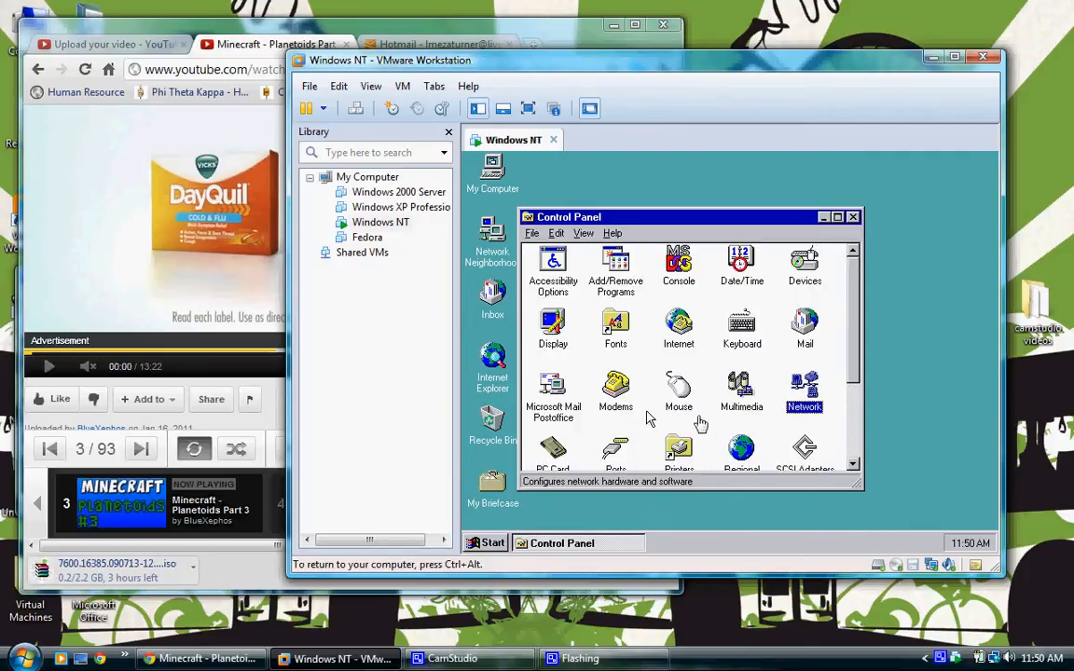
# - Open Ports, view the communication settings for COM1, and close both dialogs
pyautogui.scroll(-3, 652, 369)
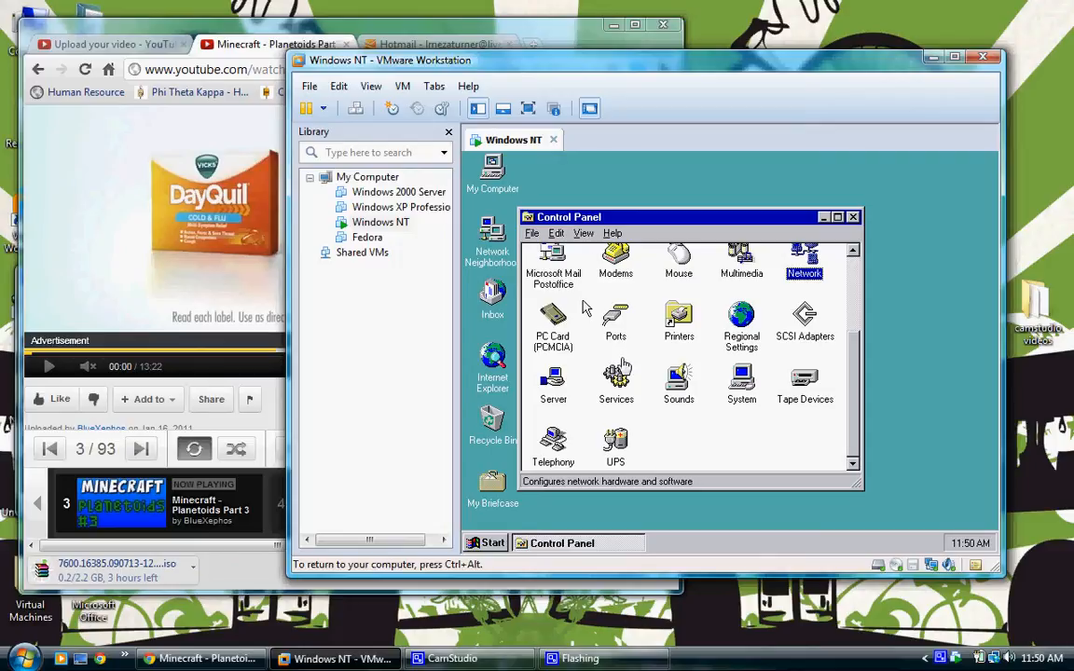
pyautogui.doubleClick(617, 319)
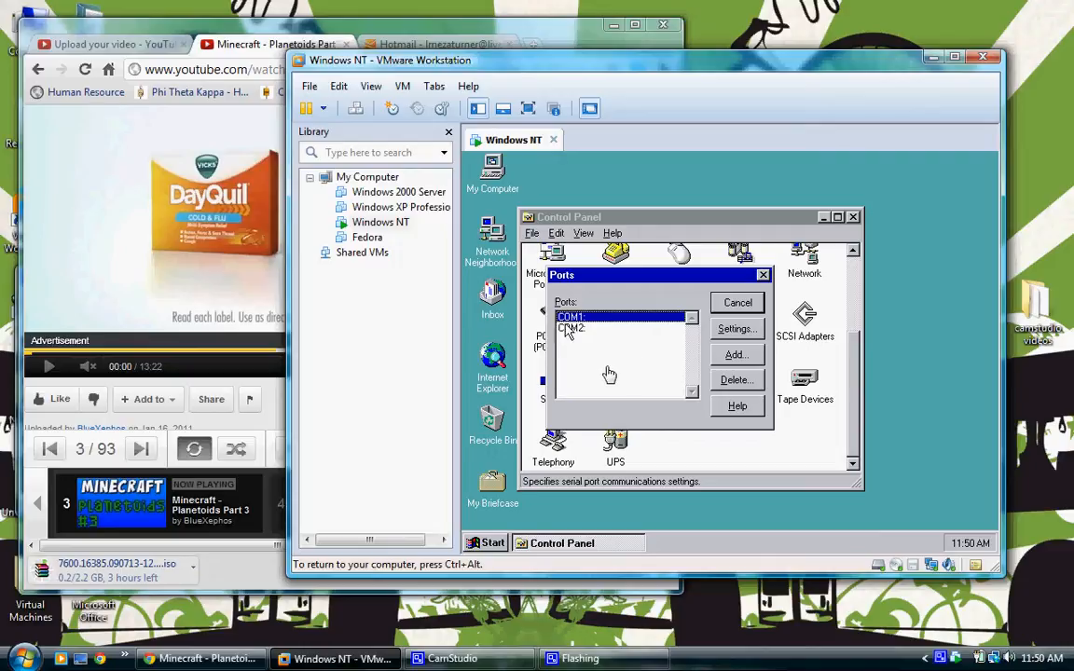
pyautogui.click(737, 328)
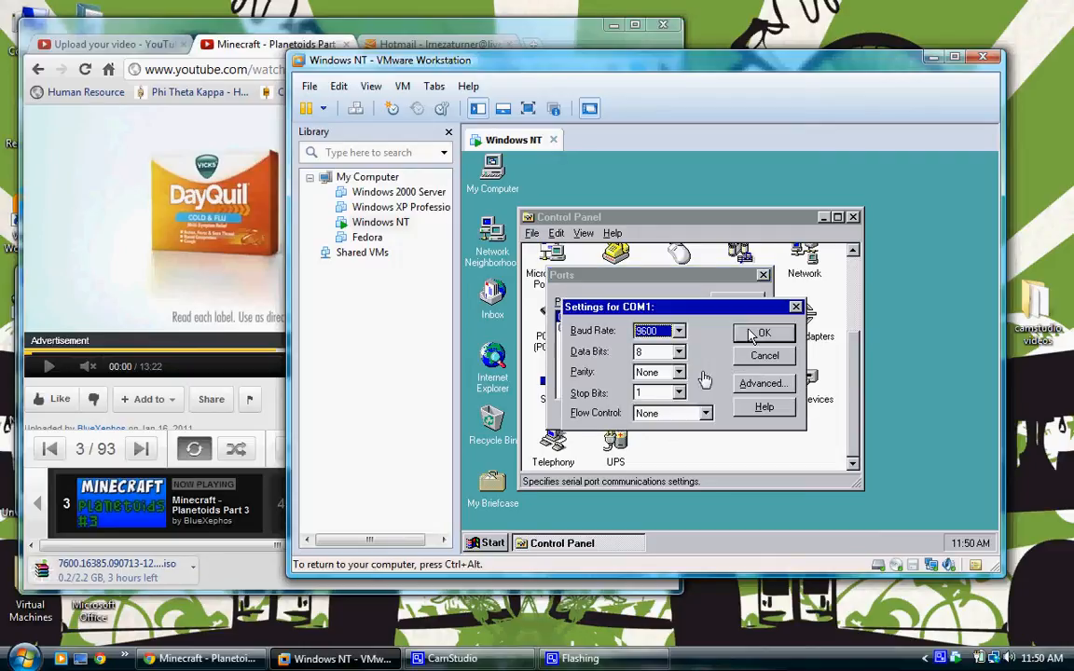
pyautogui.click(796, 307)
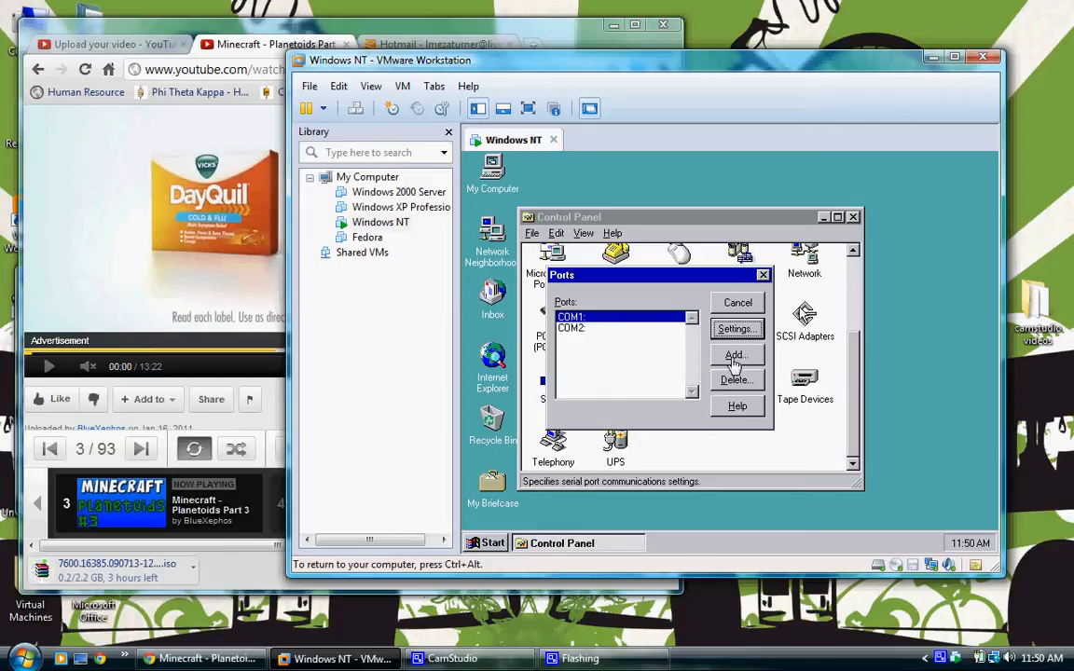
pyautogui.click(763, 275)
# - Open and close the Printers folder, and view and close the Regional Settings properties
pyautogui.doubleClick(678, 319)
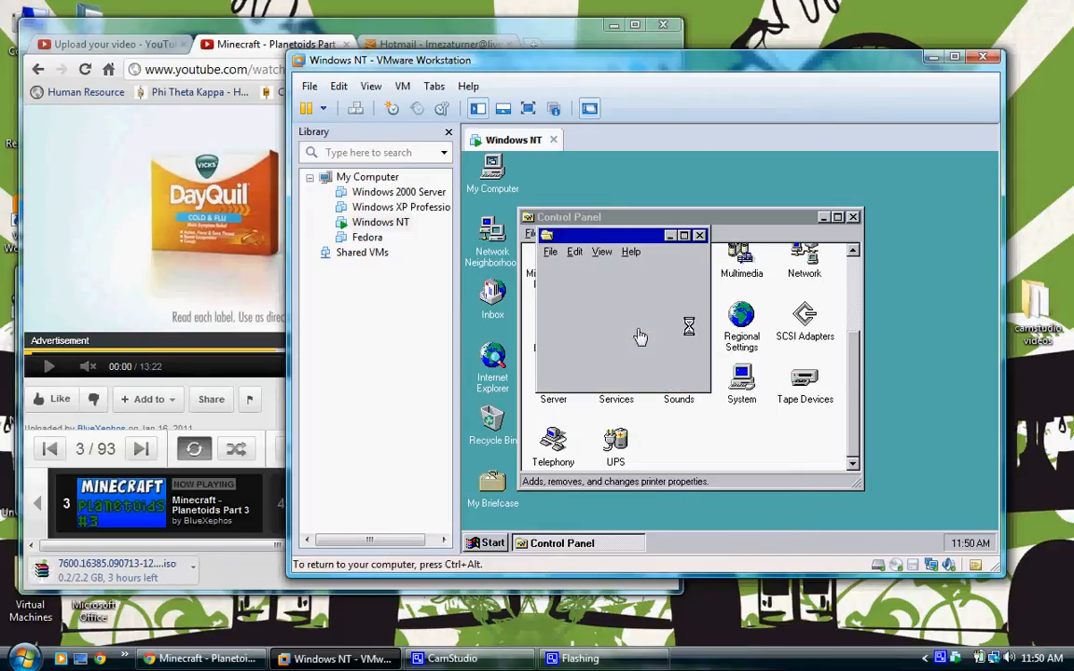
pyautogui.click(700, 235)
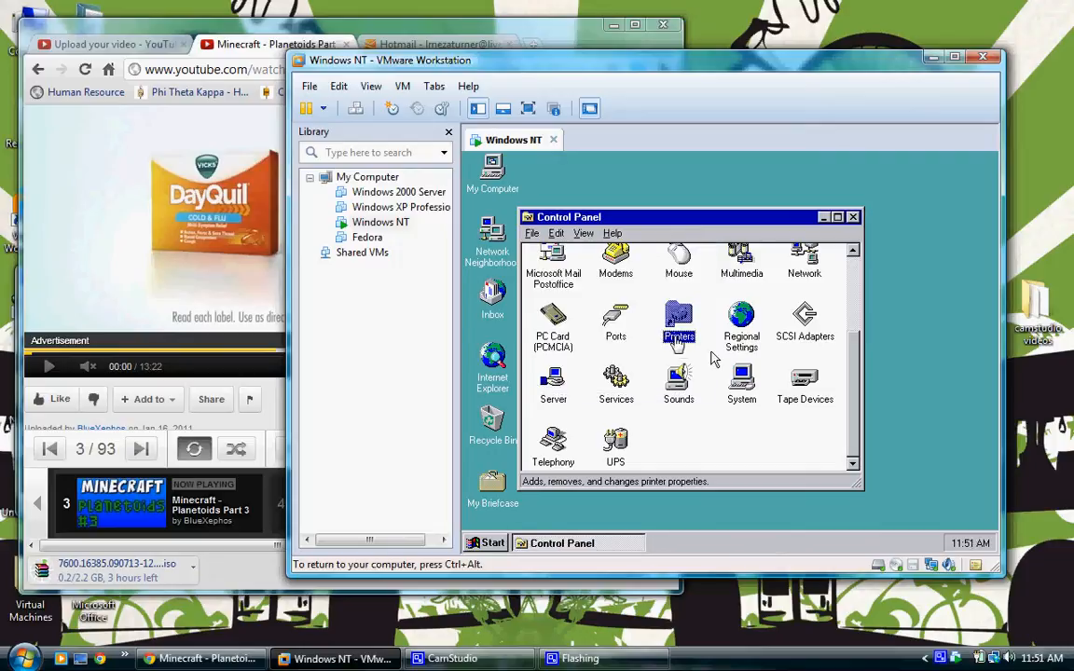
pyautogui.doubleClick(741, 317)
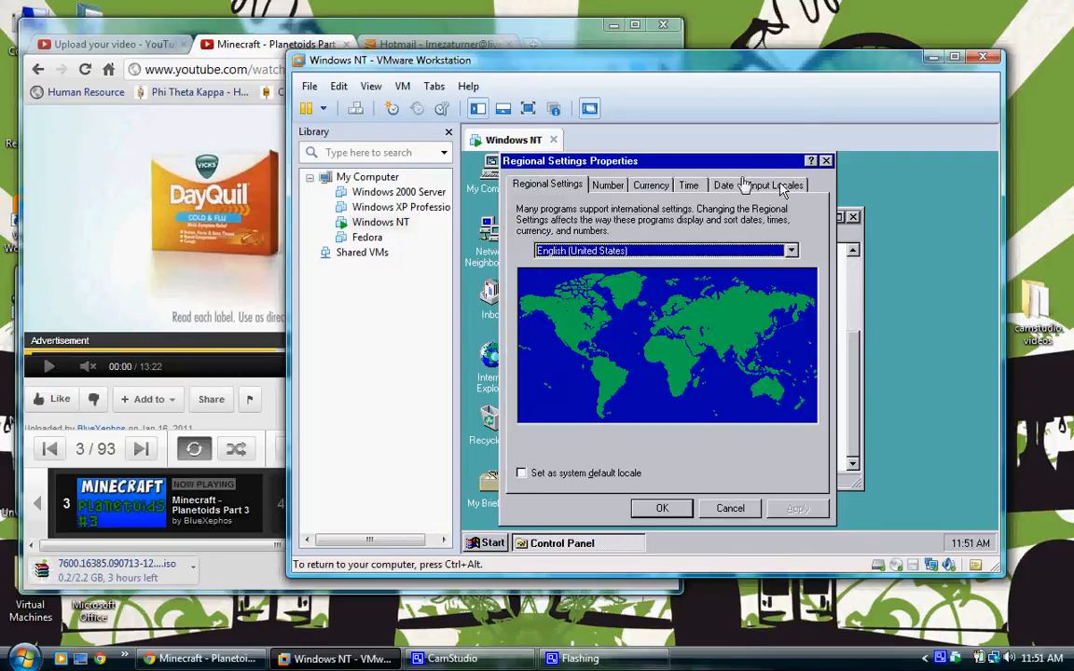
pyautogui.click(826, 162)
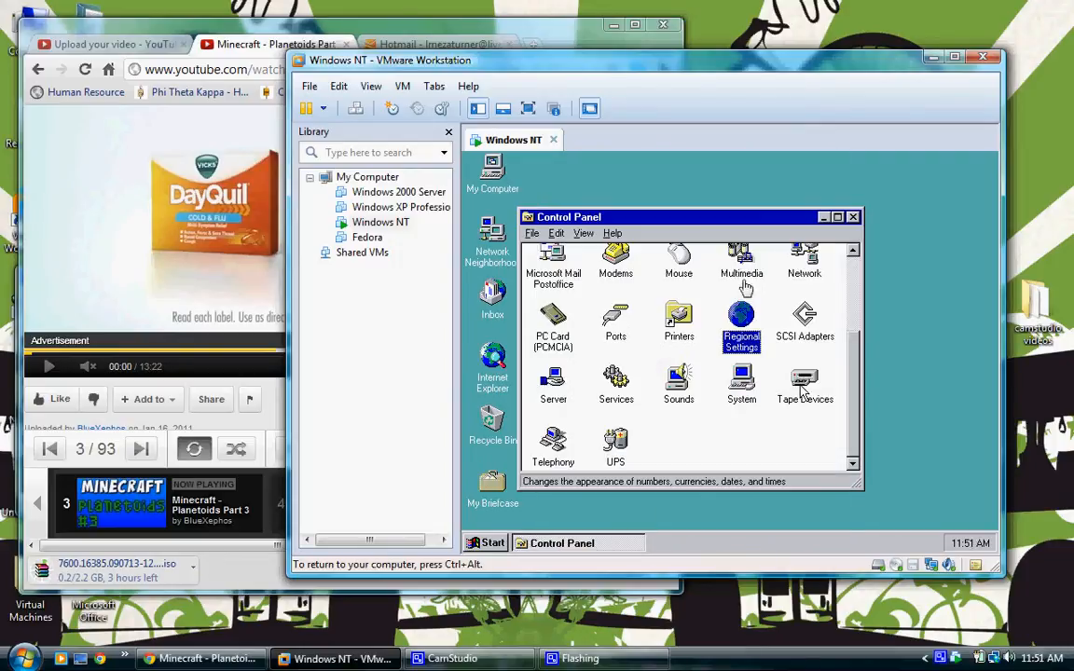
# - Open SCSI Adapters, expand the IDE CD-ROM controller and the BusLogic SCSI Host Adapter, and cancel the dialog
pyautogui.click(805, 331)
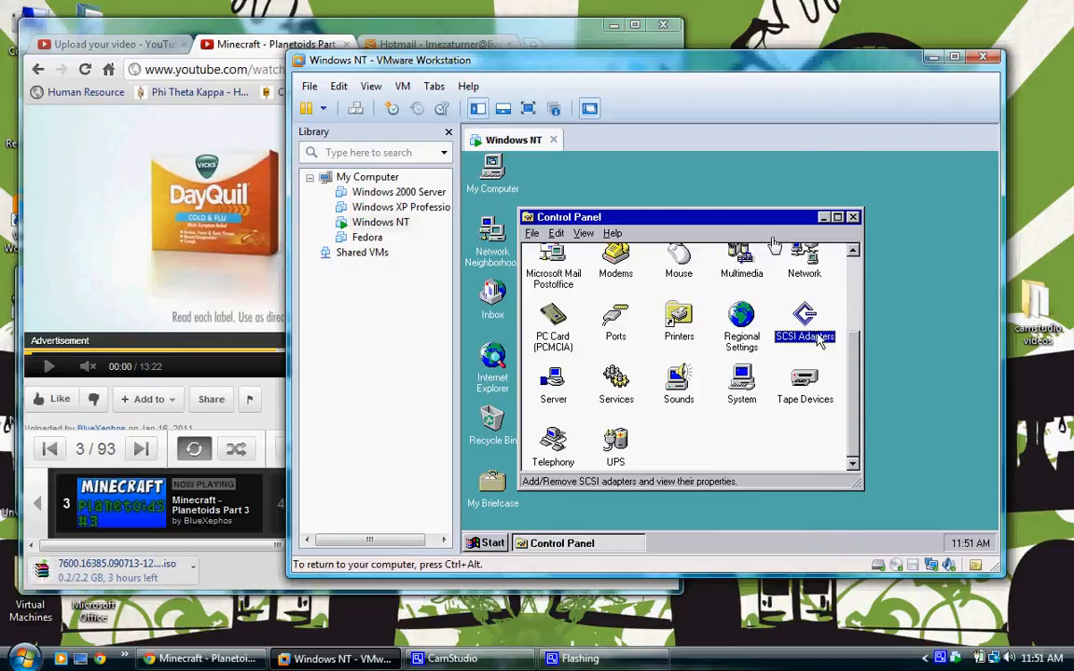
pyautogui.doubleClick(805, 322)
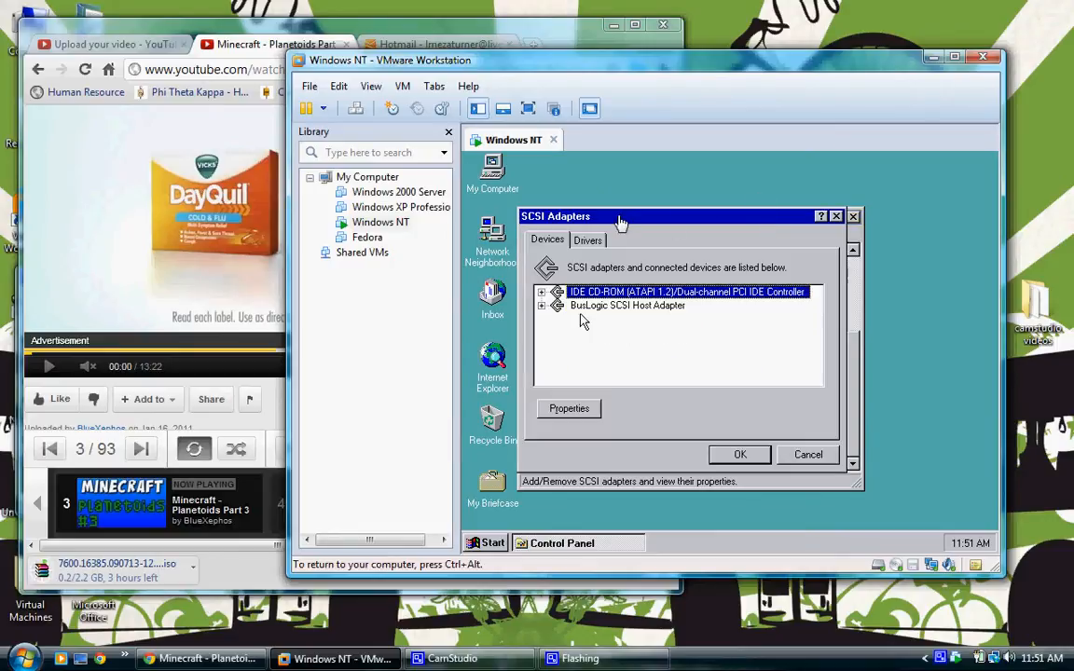
pyautogui.click(542, 293)
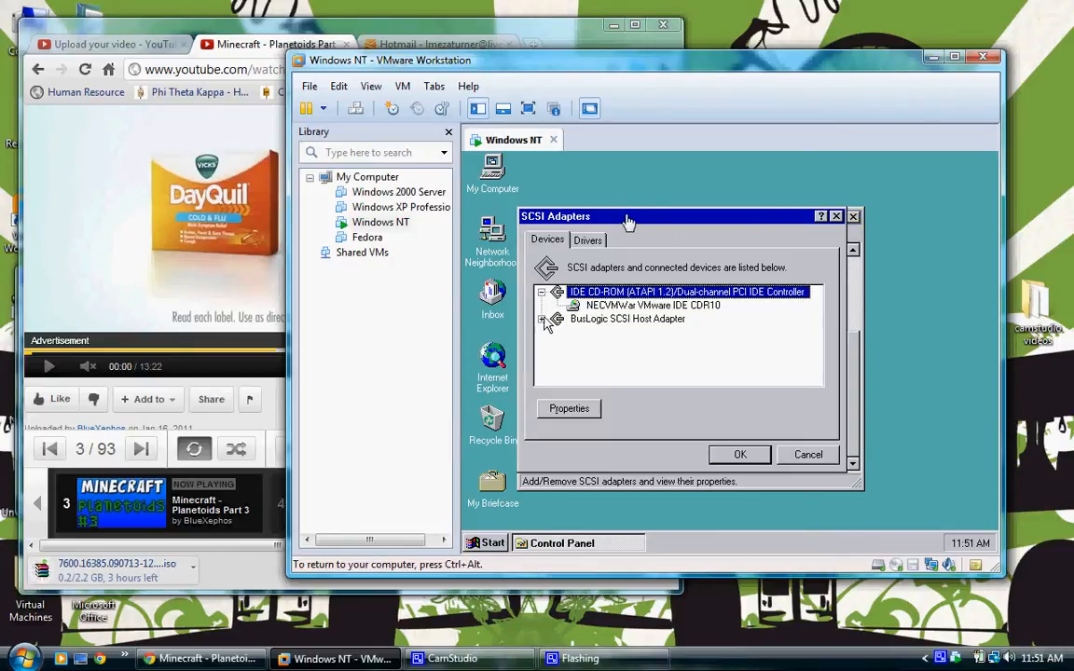
pyautogui.click(542, 319)
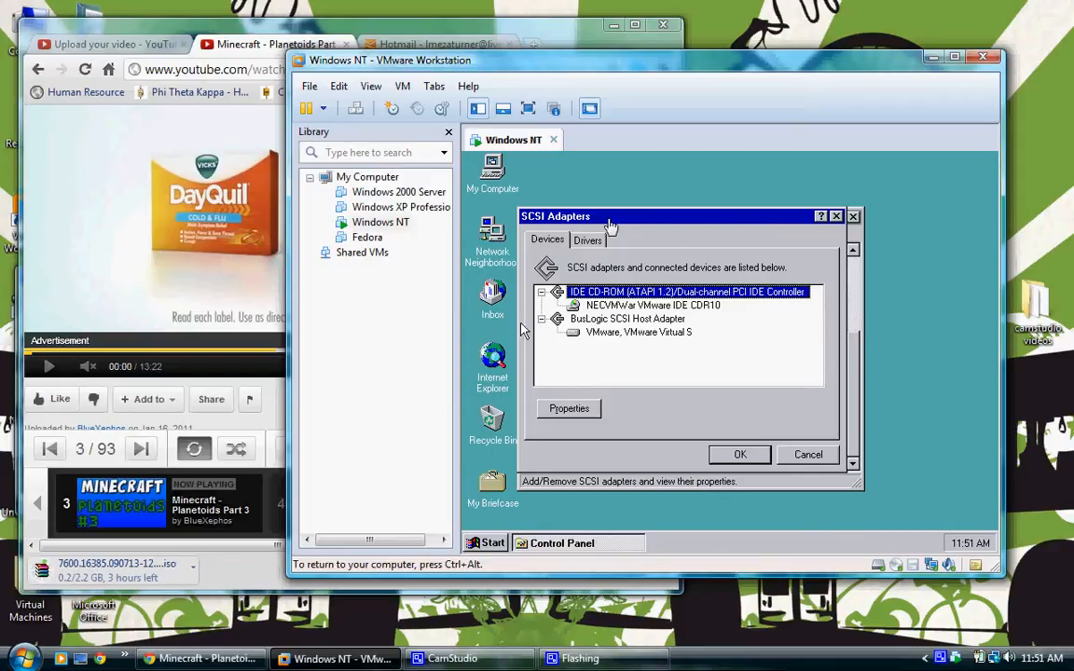
pyautogui.click(823, 456)
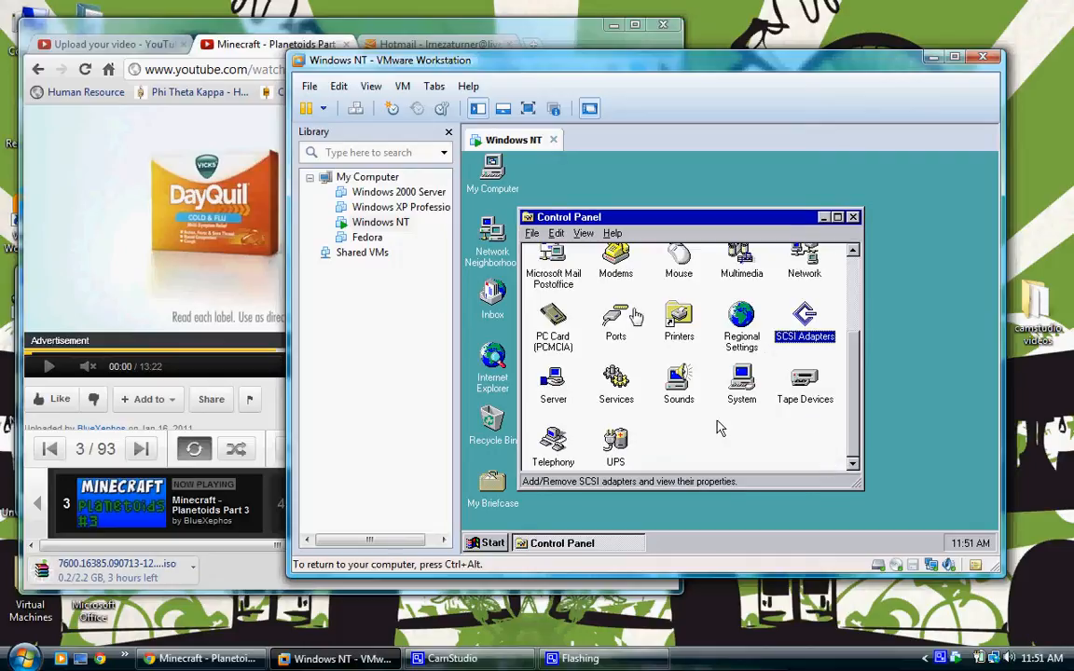
# - View the Server usage summary, open and dismiss its alert settings, and close the Server dialog
pyautogui.doubleClick(559, 396)
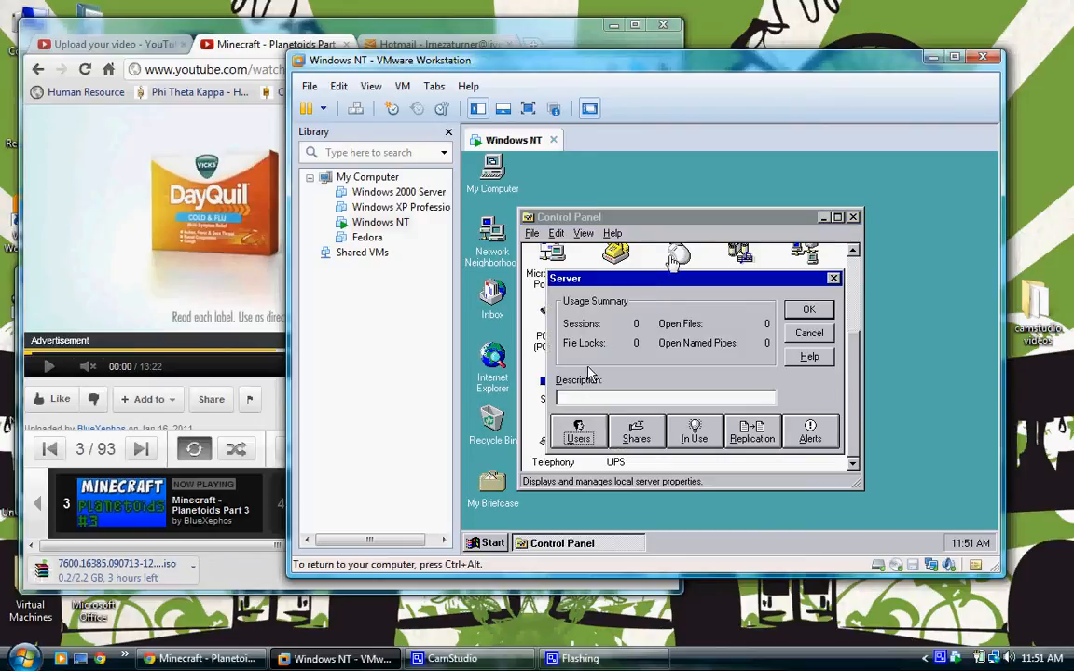
pyautogui.click(834, 280)
pyautogui.click(829, 441)
pyautogui.click(899, 348)
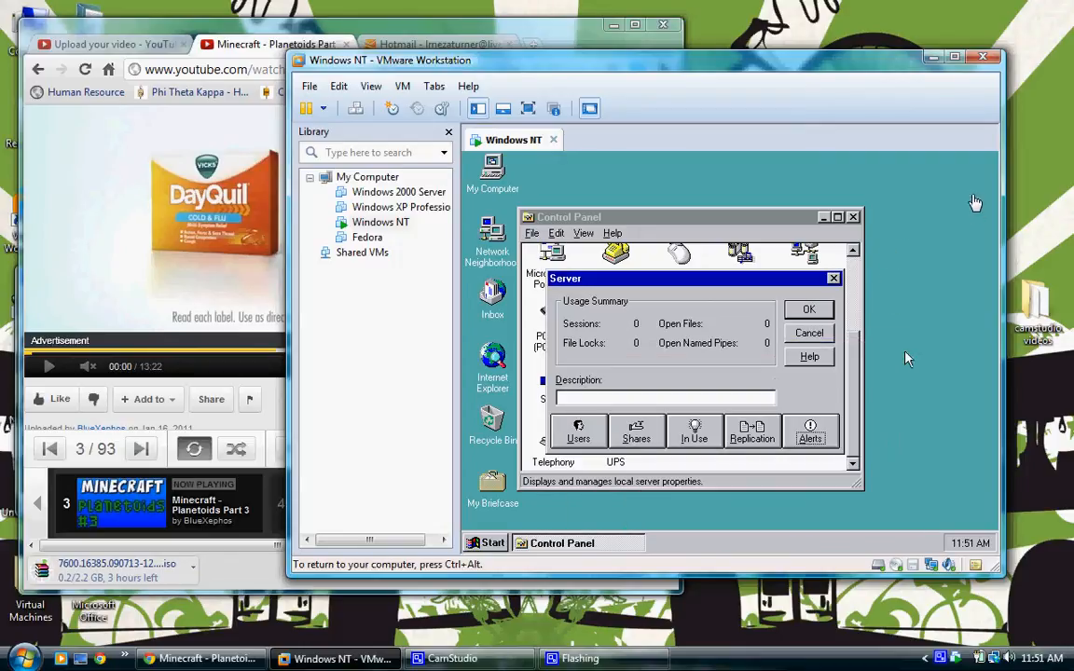
pyautogui.click(831, 280)
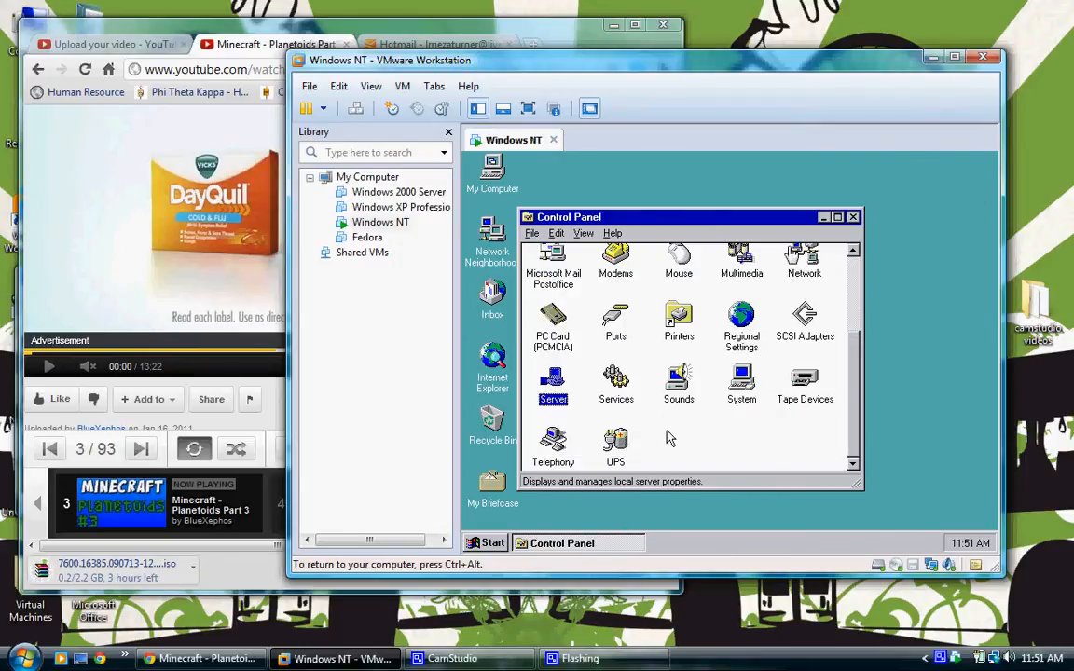
# - Open Services, look through the list of services, select Spooler to see its available actions, and close the dialog
pyautogui.doubleClick(615, 382)
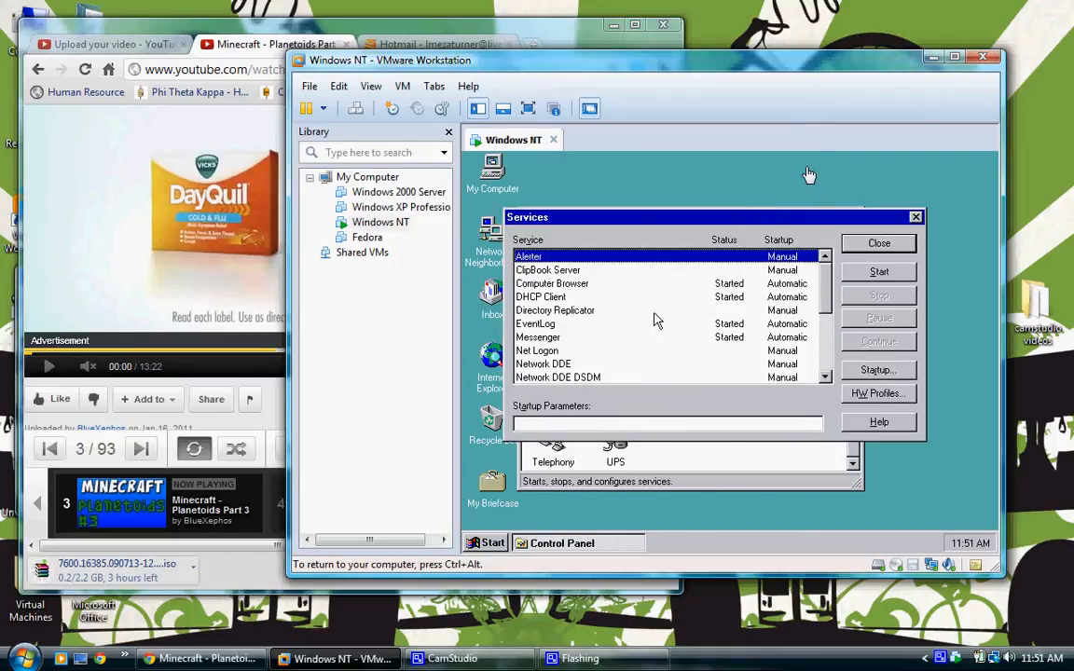
pyautogui.scroll(-2, 656, 319)
pyautogui.scroll(-2, 656, 320)
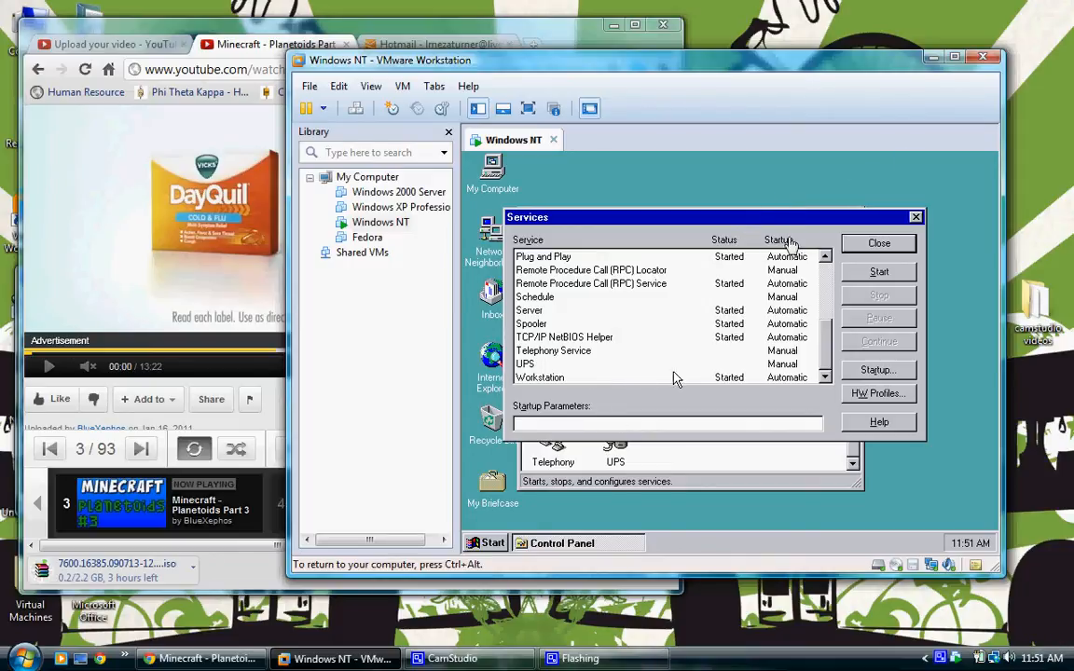
pyautogui.scroll(4, 676, 377)
pyautogui.scroll(-3, 643, 364)
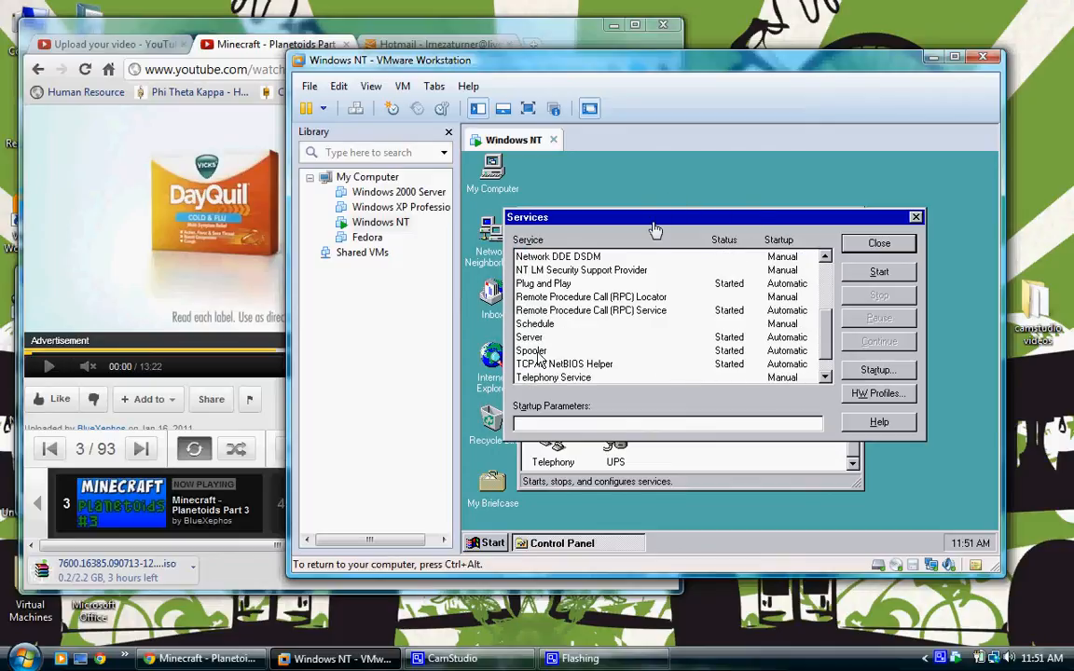
pyautogui.click(538, 353)
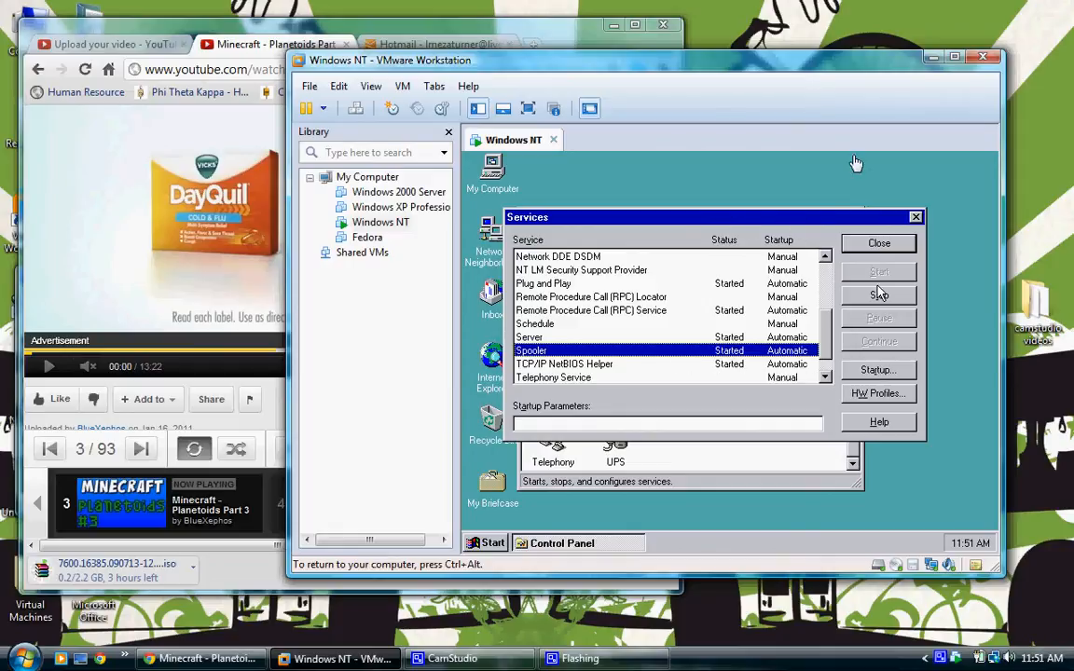
pyautogui.click(879, 244)
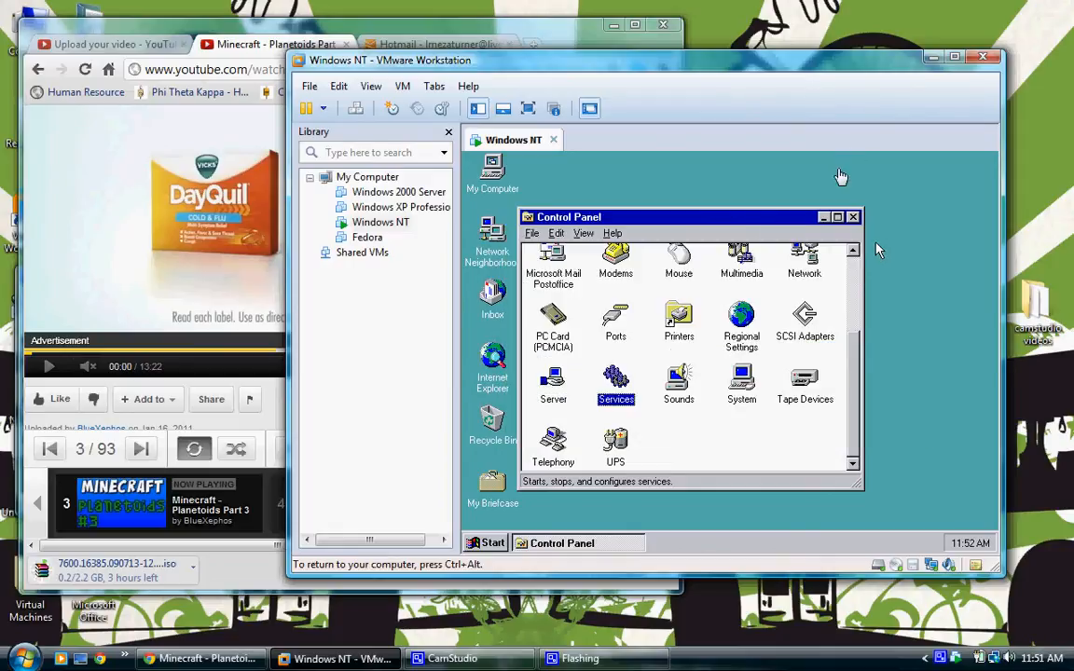
# - Open the Sounds properties to view the sound events, and close them
pyautogui.click(683, 384)
pyautogui.doubleClick(688, 386)
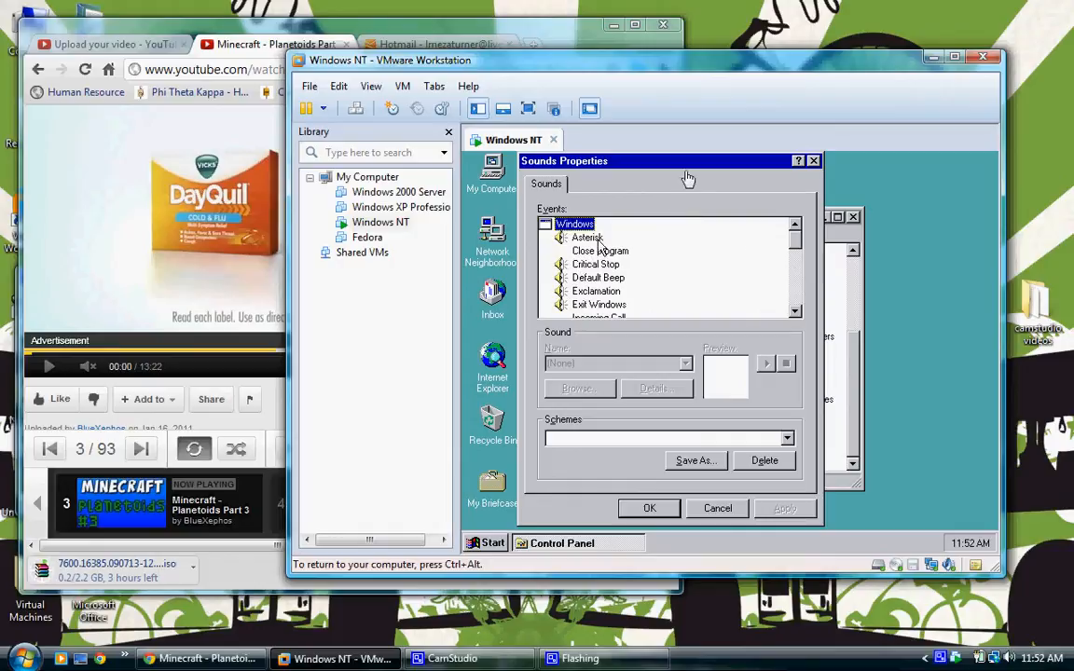
pyautogui.click(812, 161)
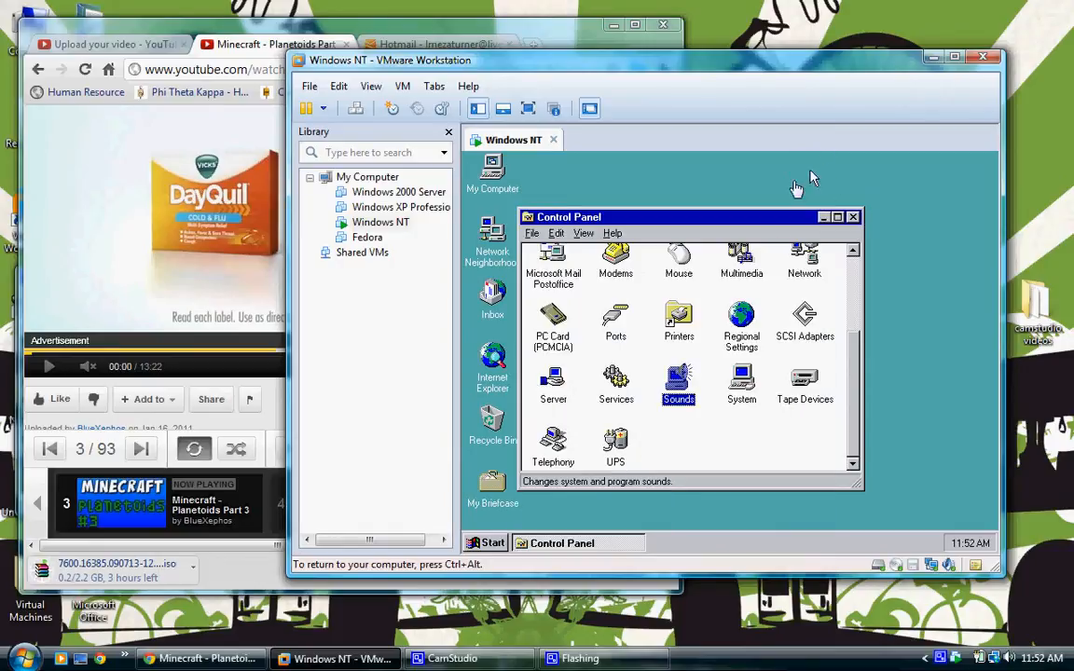
# - View the System general, startup/shutdown, hardware profile, performance and environment settings, and close the System properties
pyautogui.doubleClick(748, 386)
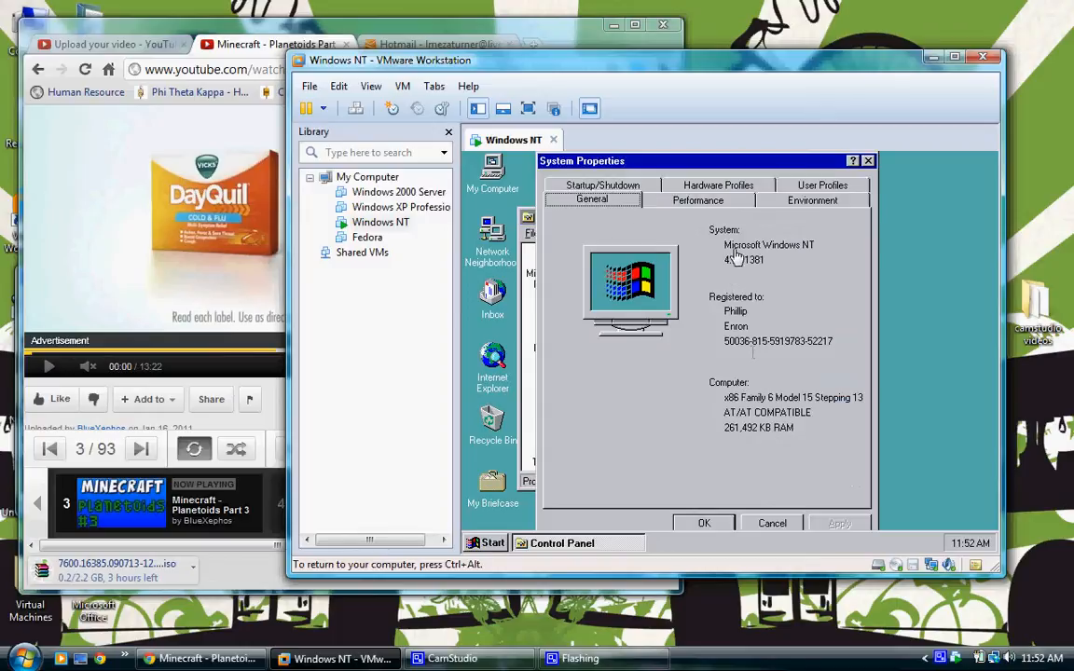
pyautogui.click(603, 186)
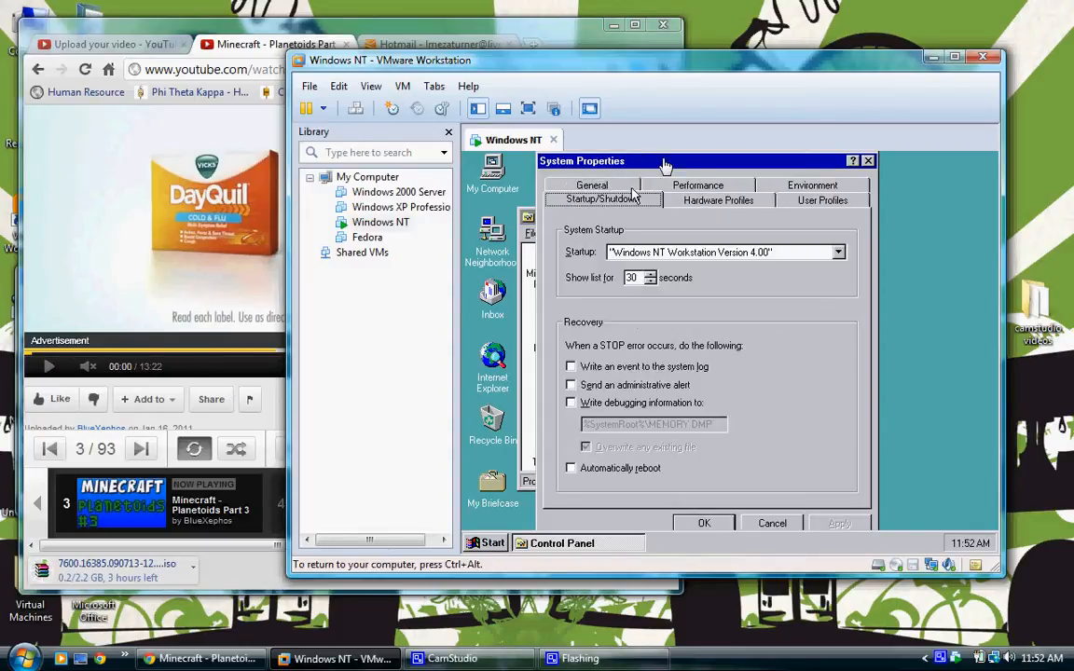
pyautogui.click(736, 197)
pyautogui.click(741, 185)
pyautogui.click(814, 196)
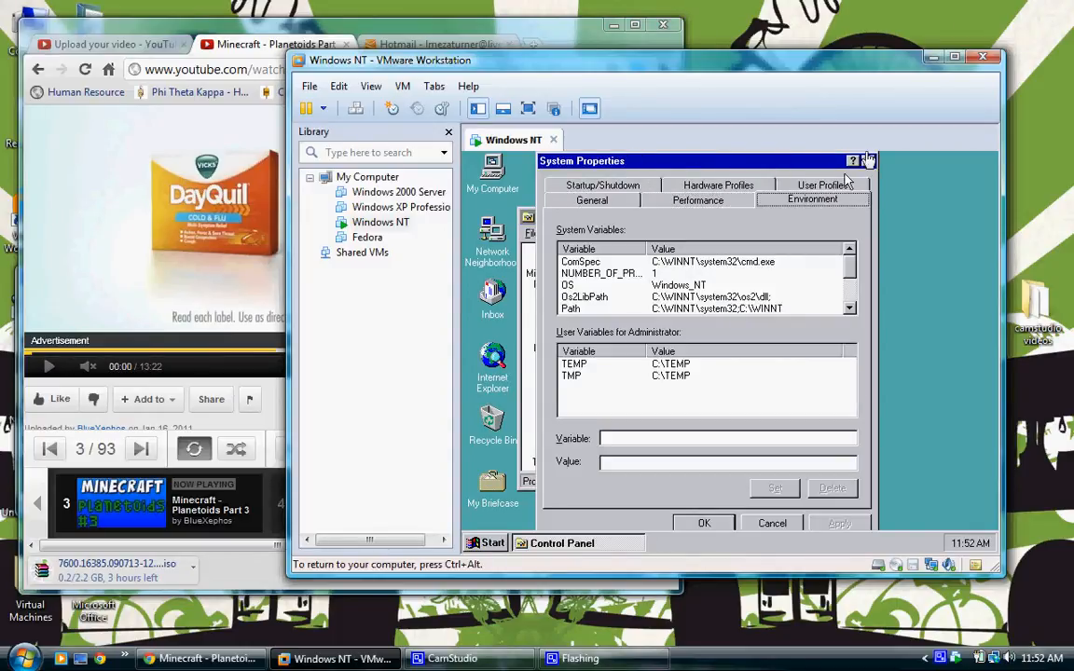
pyautogui.click(868, 162)
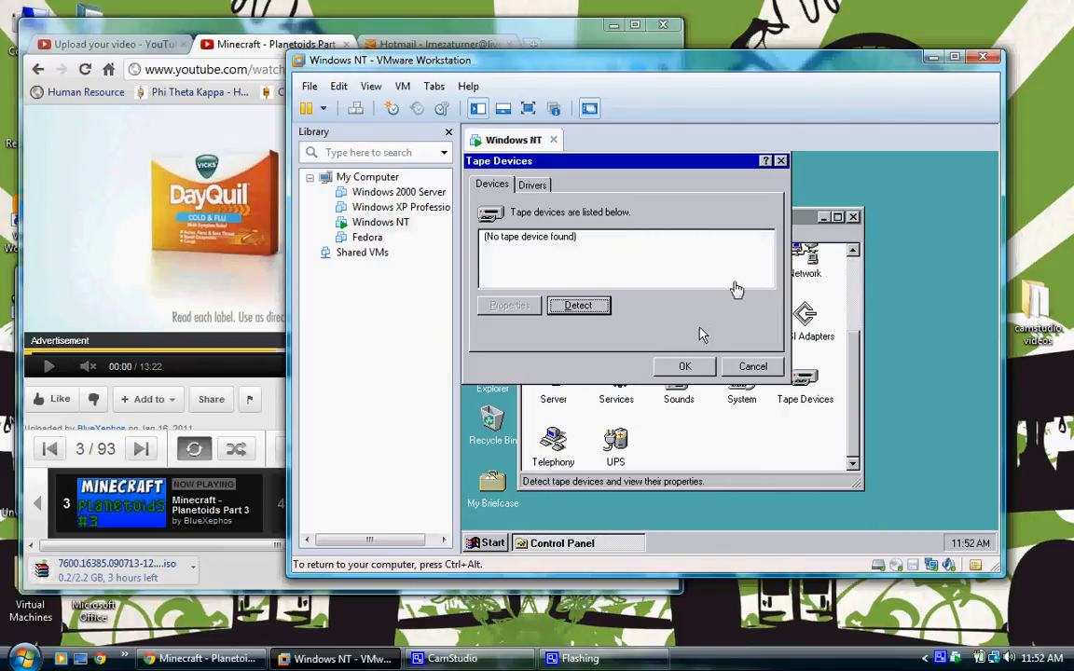
# - Cancel the Tape Devices dialog and open Telephony to view its location information
pyautogui.click(751, 368)
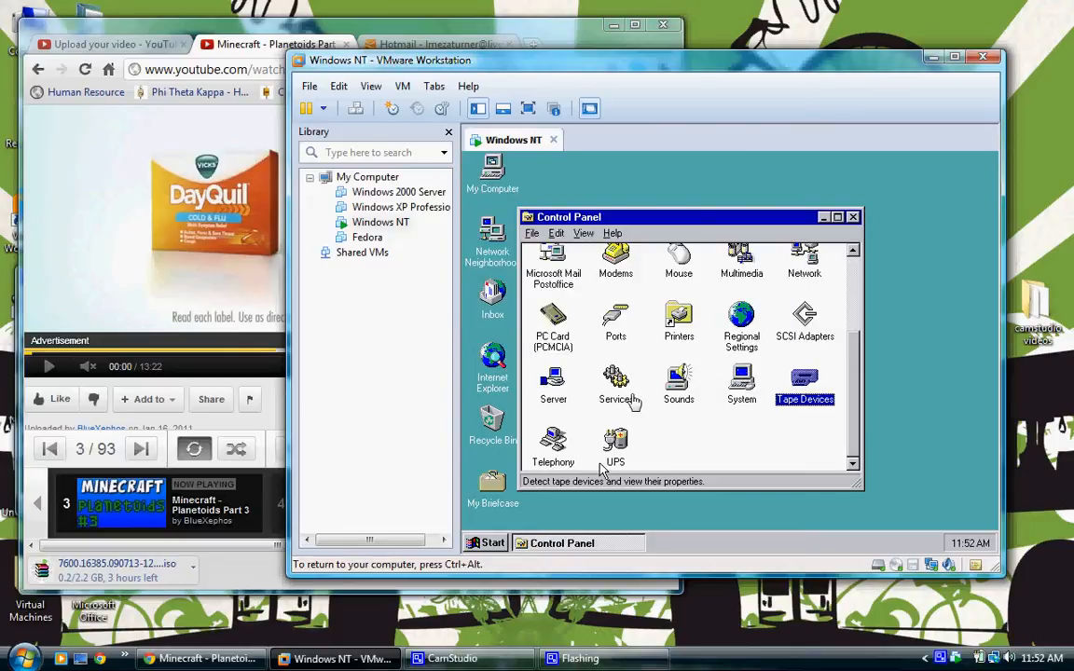
pyautogui.doubleClick(553, 443)
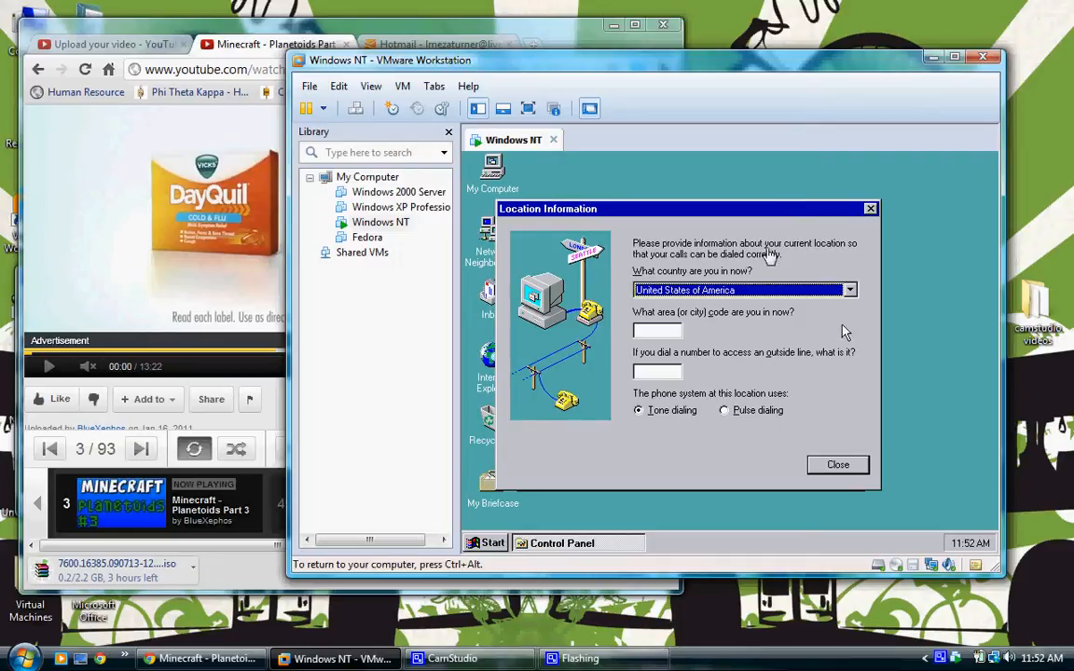
# - Try to close the Location Information dialog without entering an area code, and view its list of countries
pyautogui.click(838, 465)
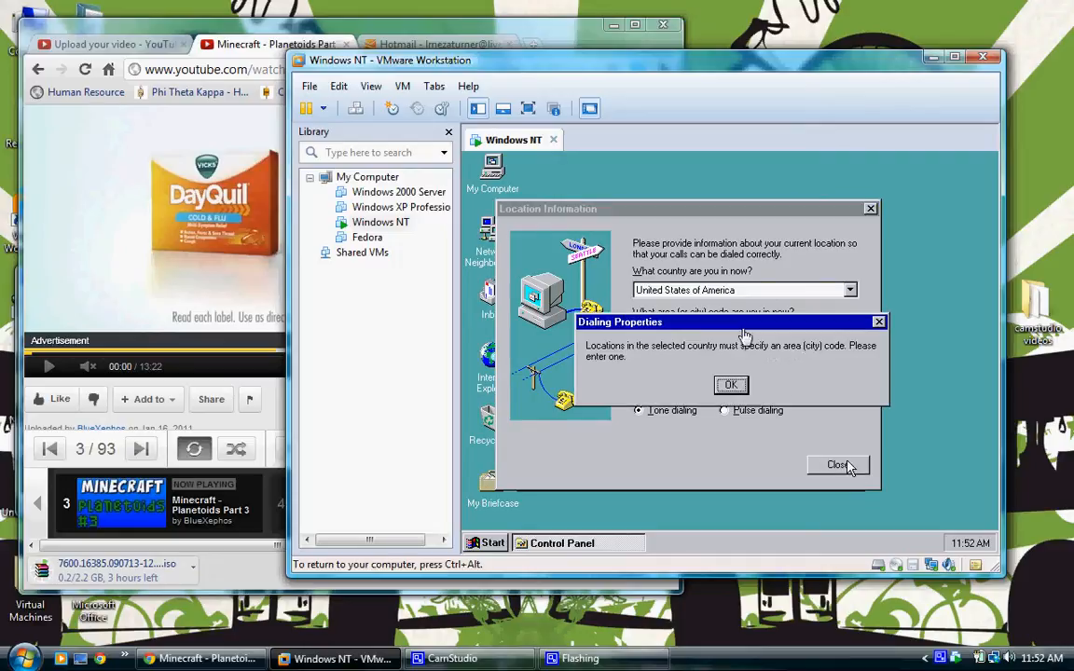
pyautogui.click(732, 387)
pyautogui.press('Return')
pyautogui.click(734, 385)
pyautogui.click(830, 292)
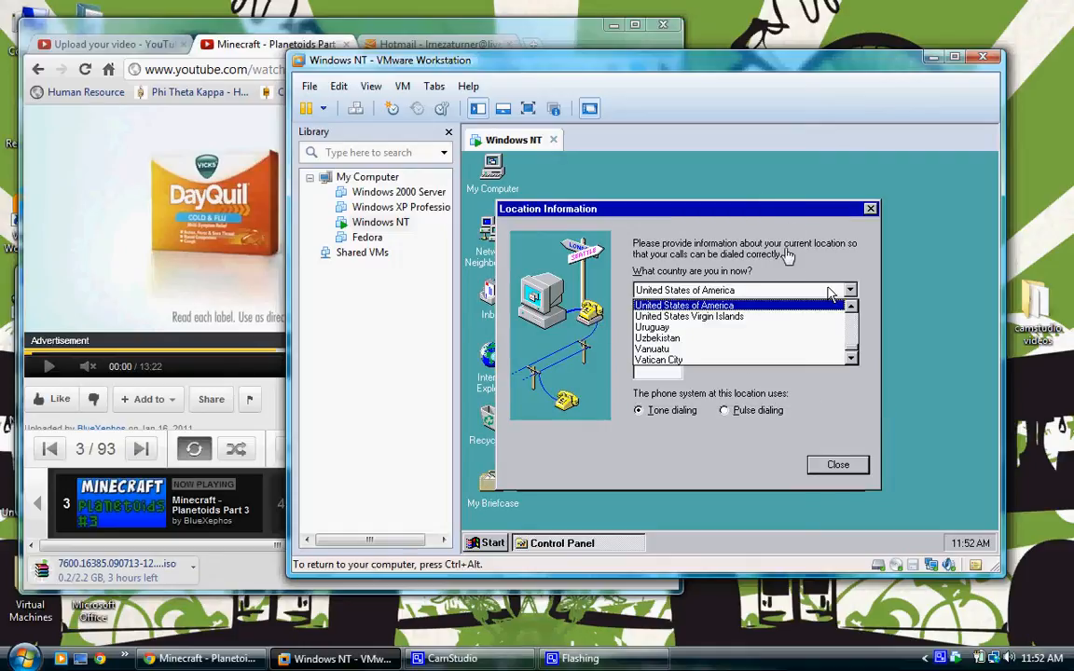
pyautogui.click(870, 211)
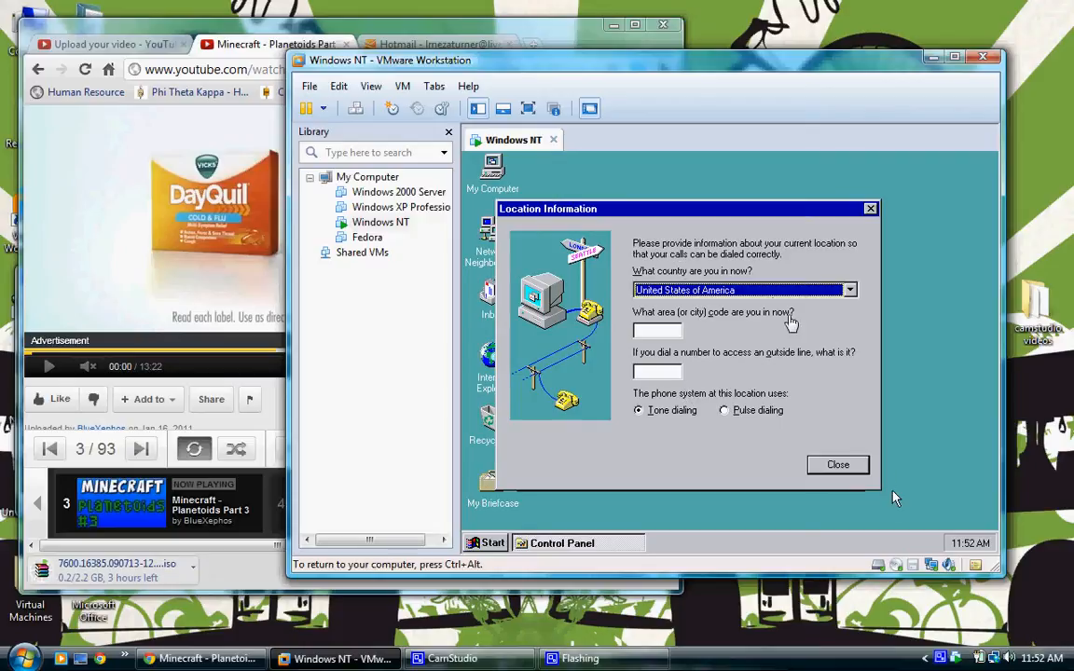
pyautogui.click(830, 464)
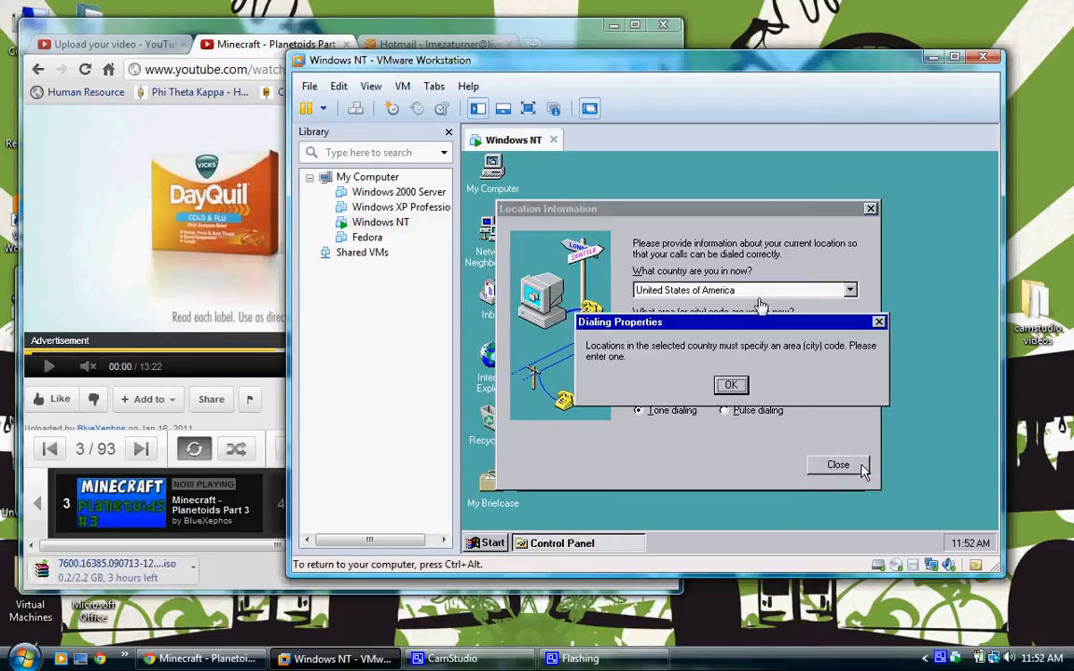
pyautogui.click(731, 386)
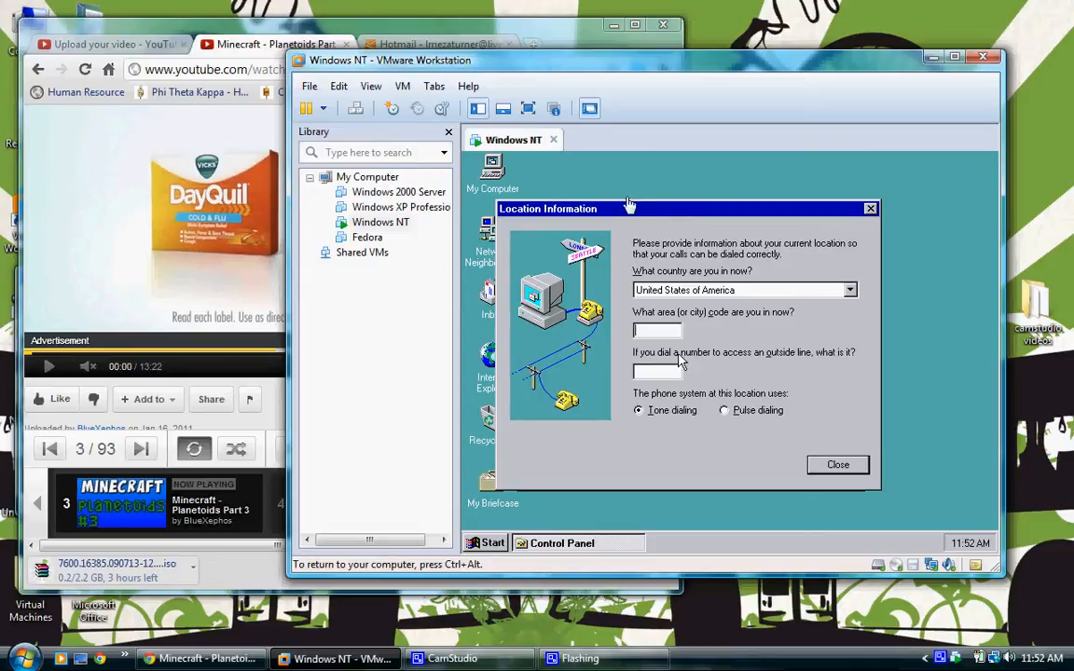
# - Return to the Control Panel, open UPS to view its power supply settings, and close both the UPS dialog and the Control Panel
pyautogui.click(563, 544)
pyautogui.rightClick(562, 544)
pyautogui.click(766, 430)
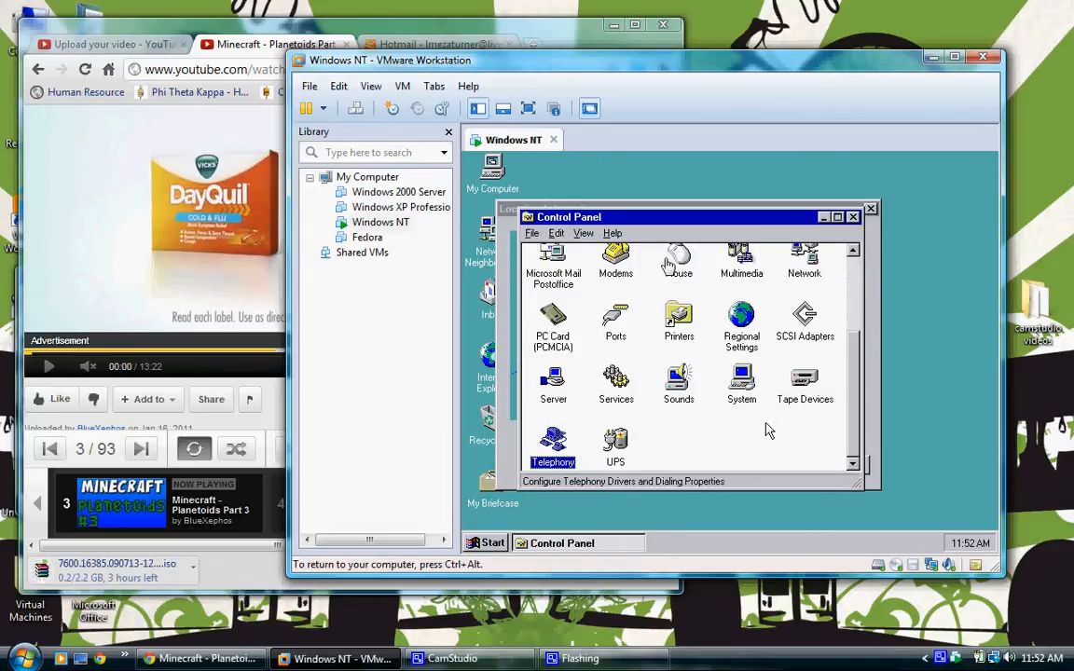
pyautogui.click(767, 431)
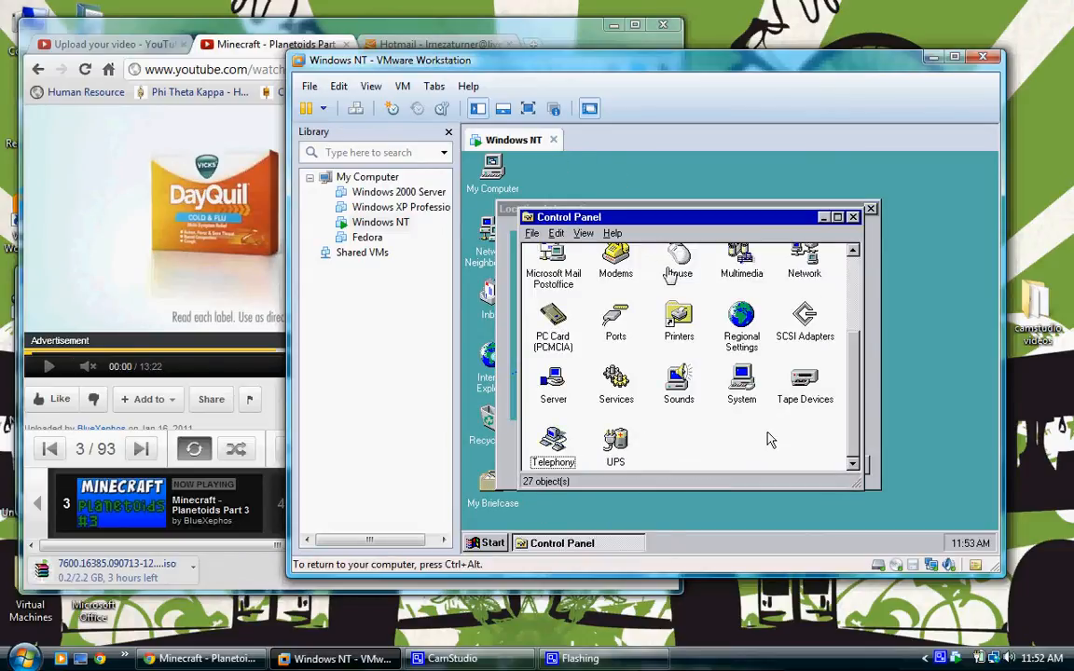
pyautogui.doubleClick(615, 446)
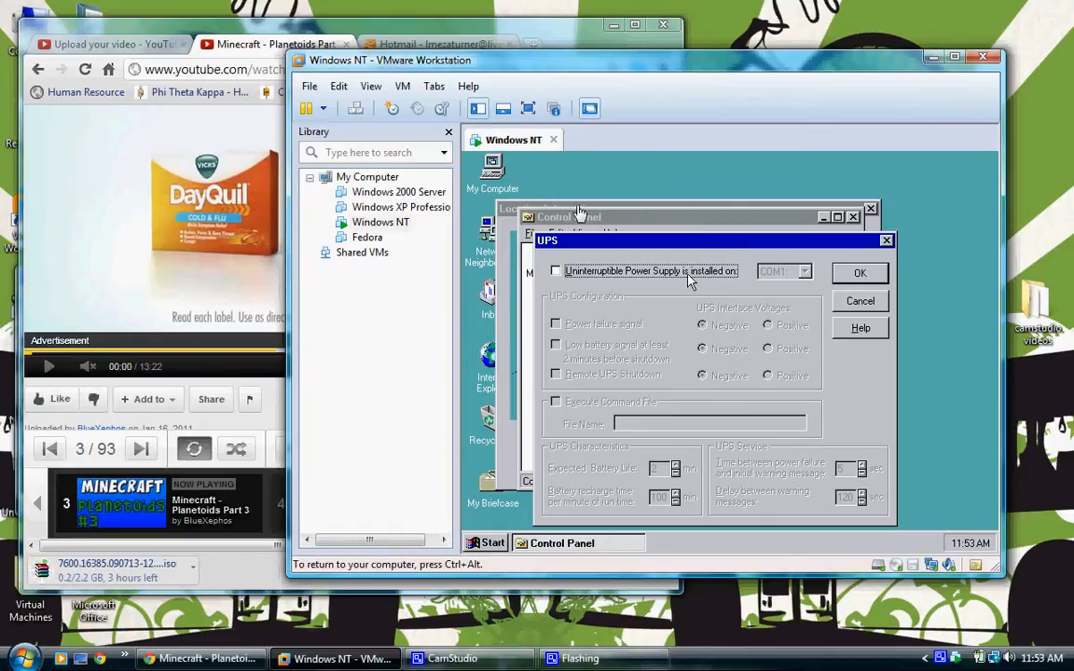
pyautogui.click(886, 243)
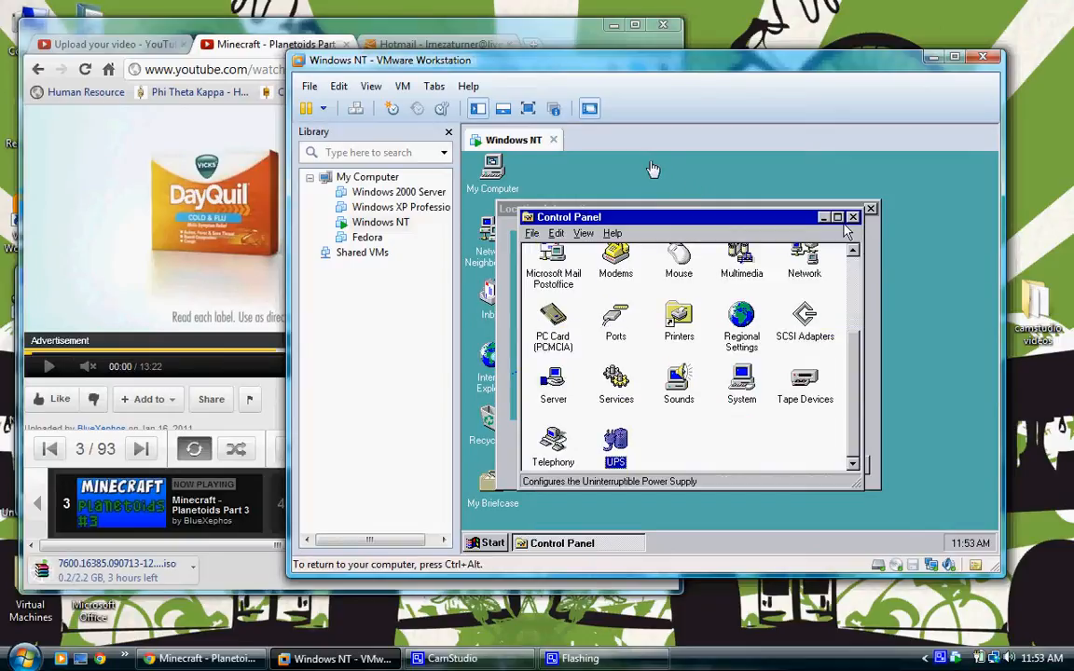
pyautogui.click(853, 218)
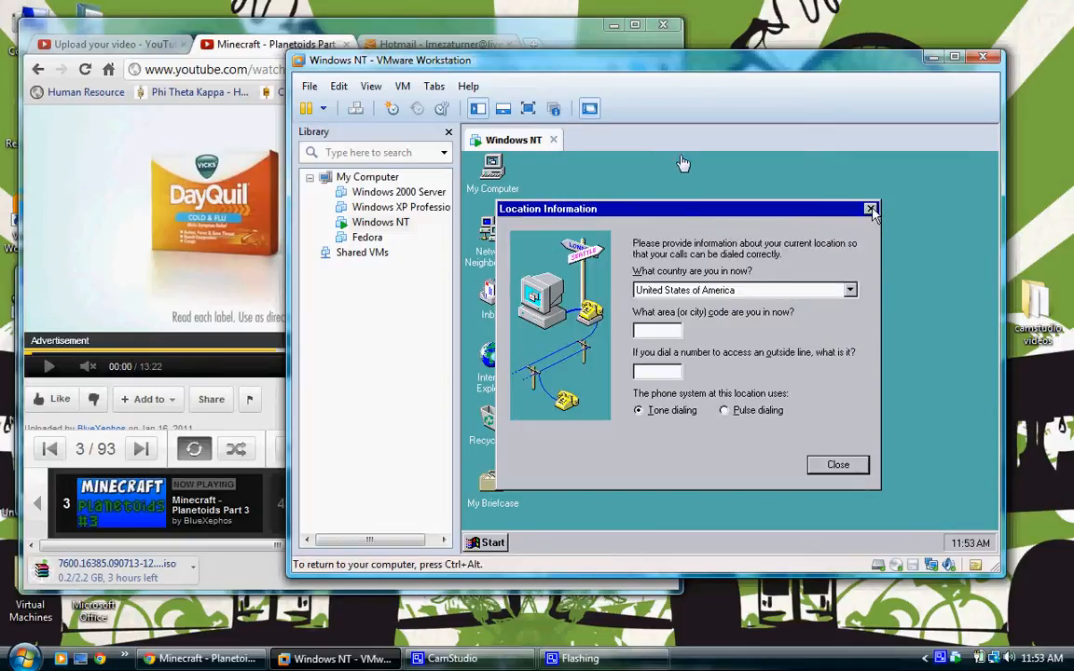